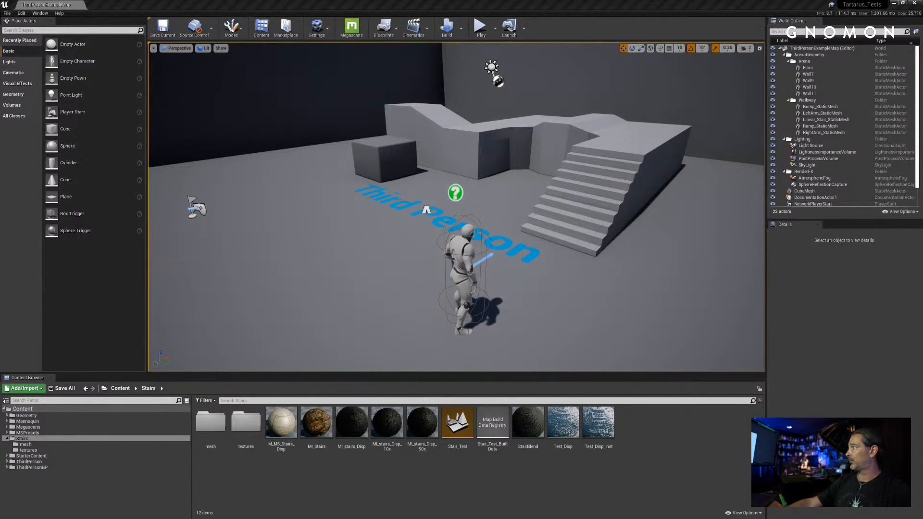
Open the v005 Tartarus film from the MP4 renders folder, enlarge the player and scrub to the distant horse rider on the ridge
key("alt+Tab")
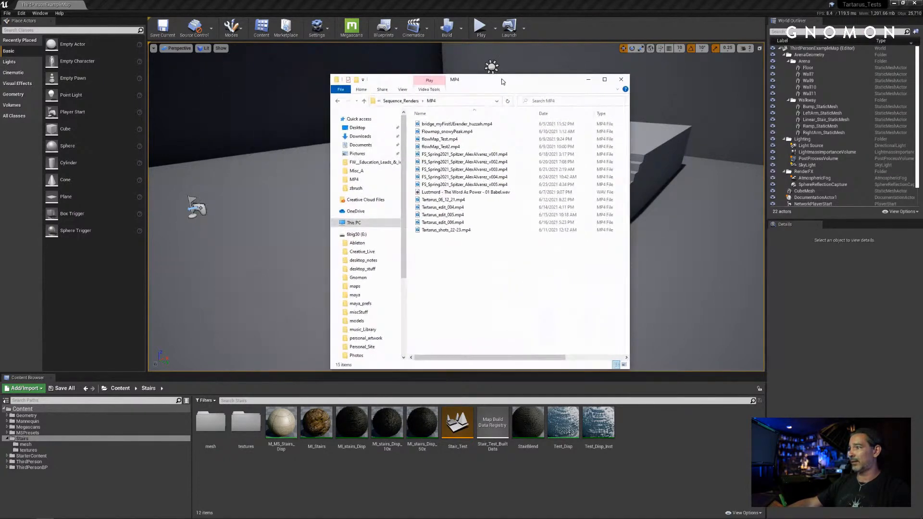
left_click_drag(488, 184, 487, 182)
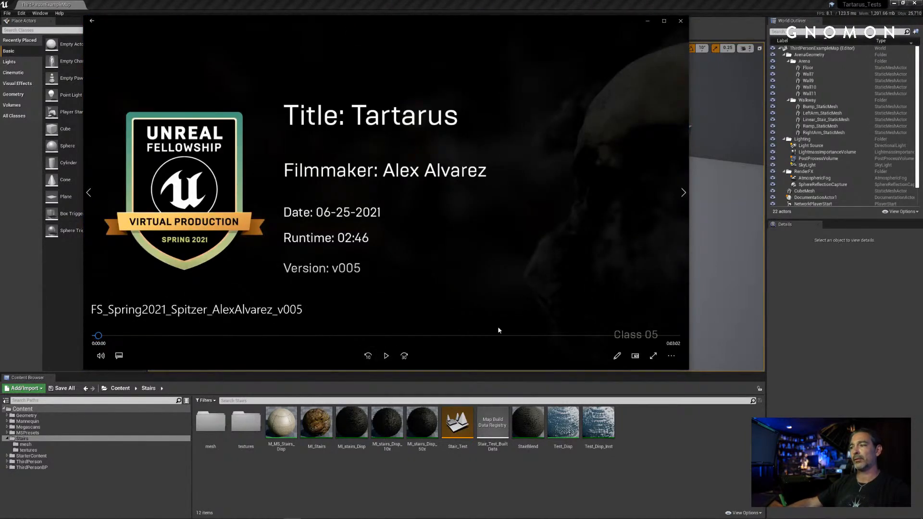
left_click_drag(688, 370, 751, 399)
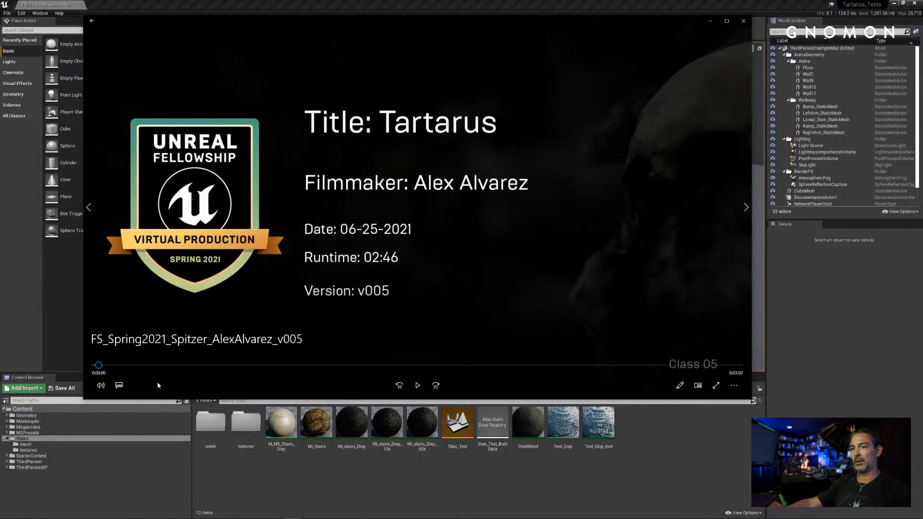
left_click_drag(106, 367, 184, 367)
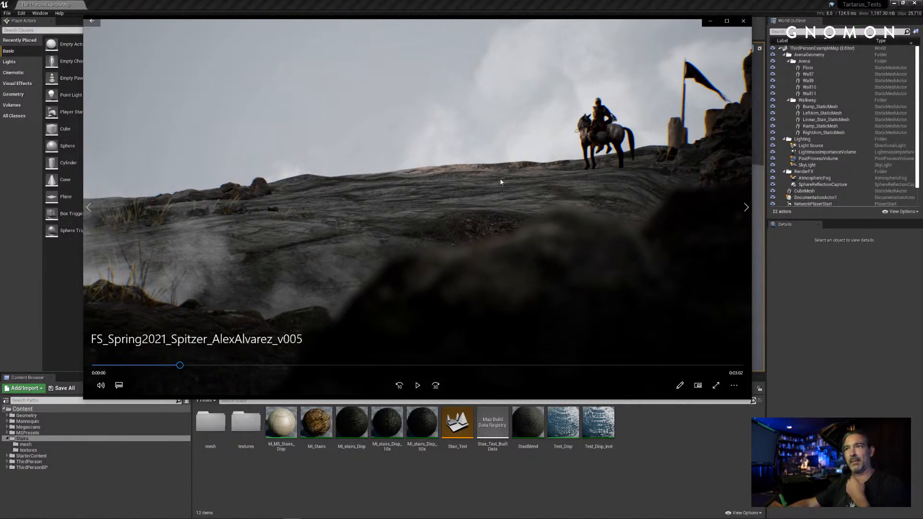
left_click_drag(437, 24, 460, 35)
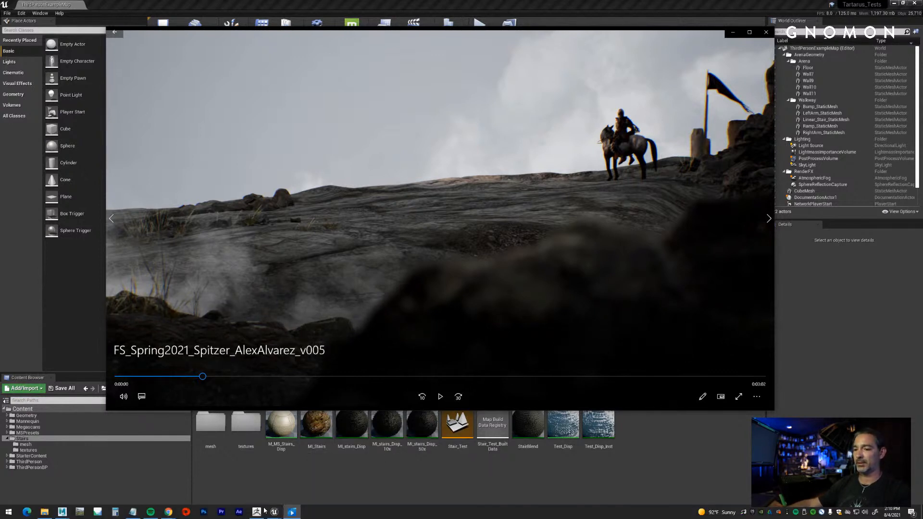
Minimize the Unreal editor, open the Epic Games Launcher and enlarge its window on the desktop
left_click(894, 3)
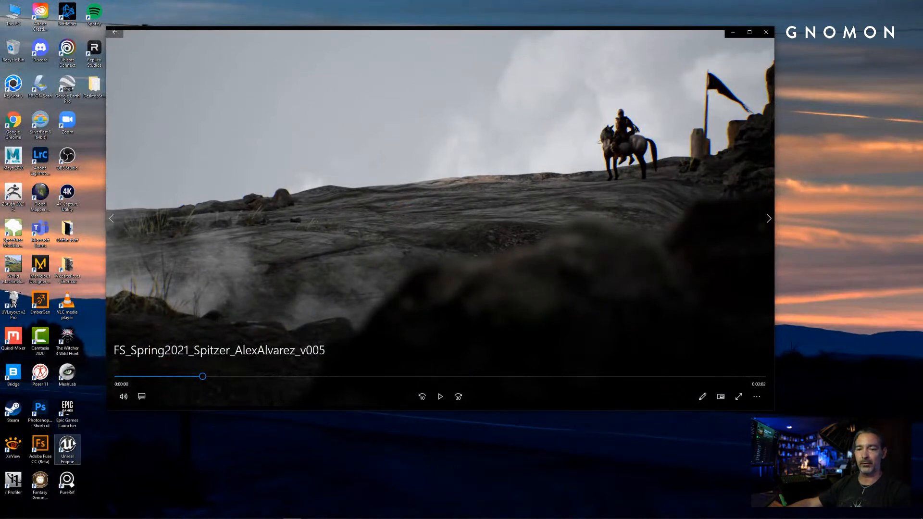
double_click(75, 418)
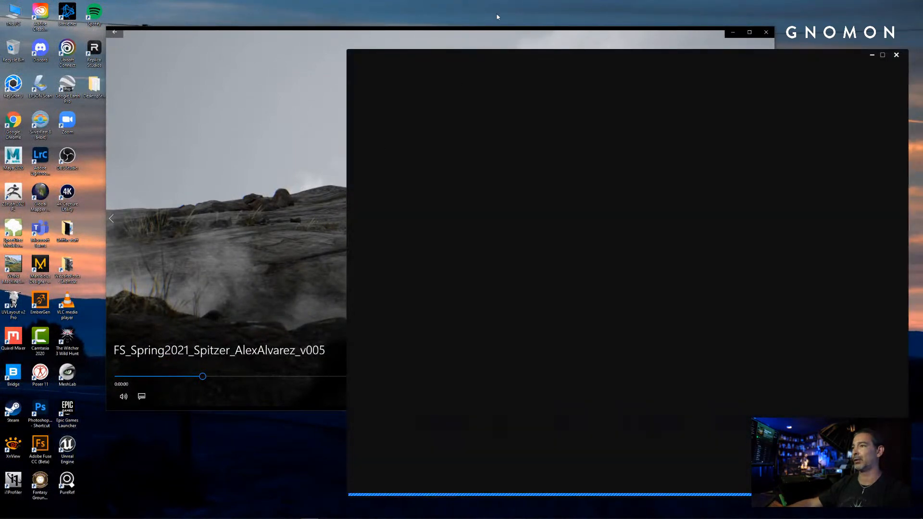
left_click_drag(482, 55, 431, 18)
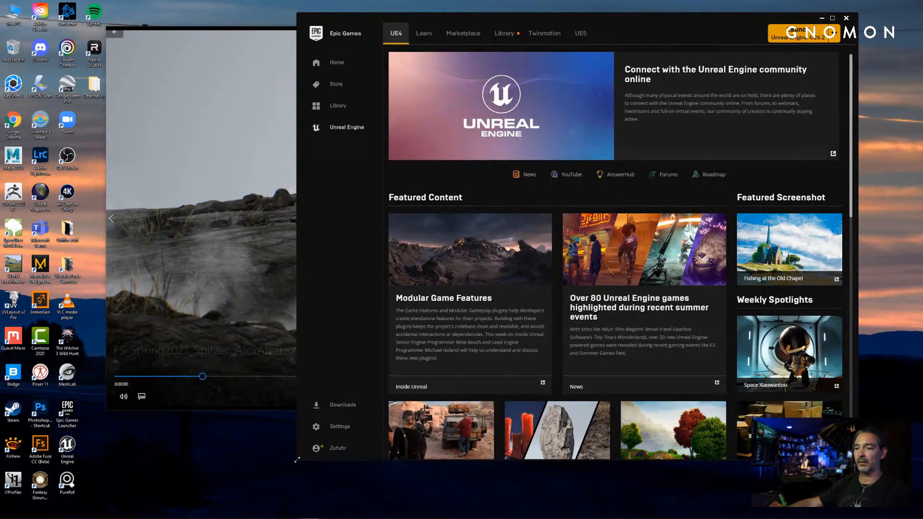
left_click_drag(297, 460, 209, 496)
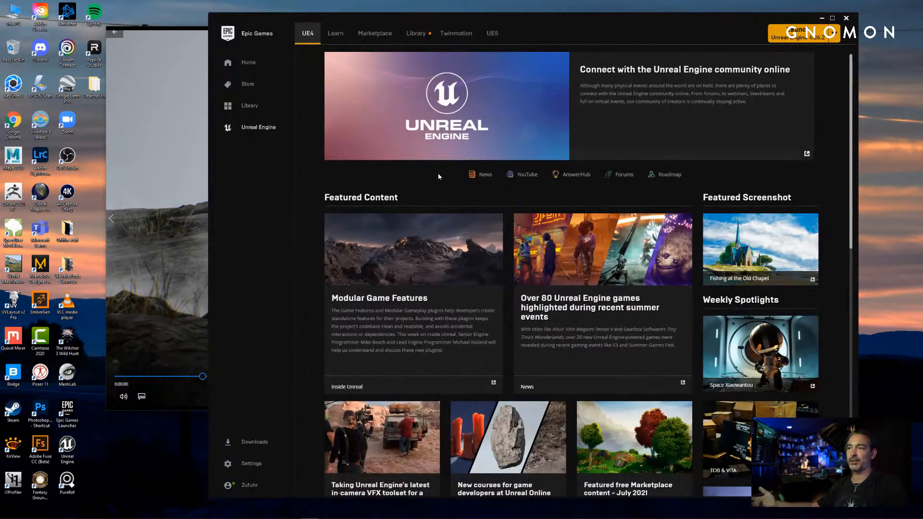
Open the free Megascans collection in the Unreal Engine Marketplace
left_click(377, 34)
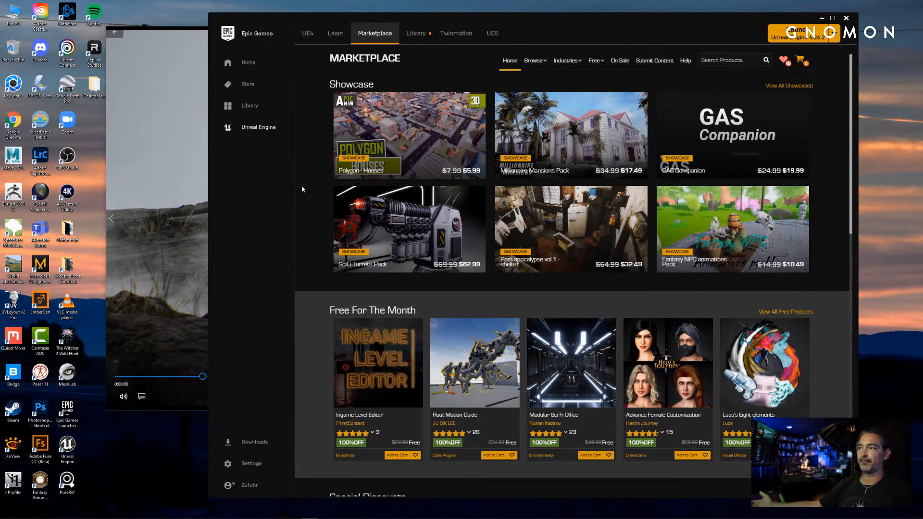
mouse_move(567, 191)
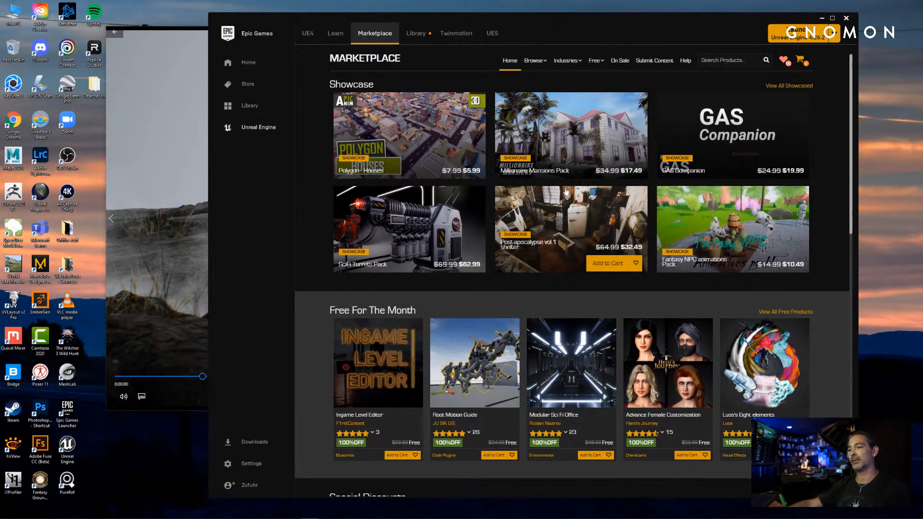
mouse_move(597, 62)
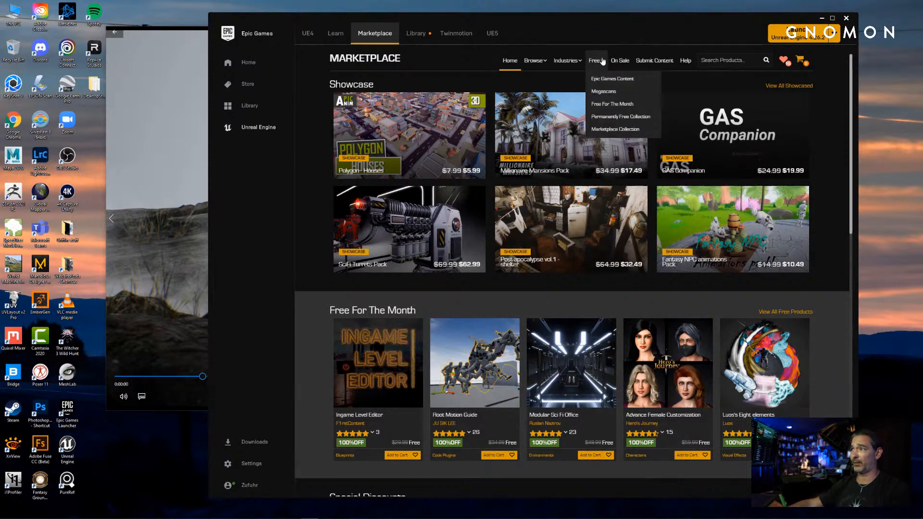
left_click(604, 93)
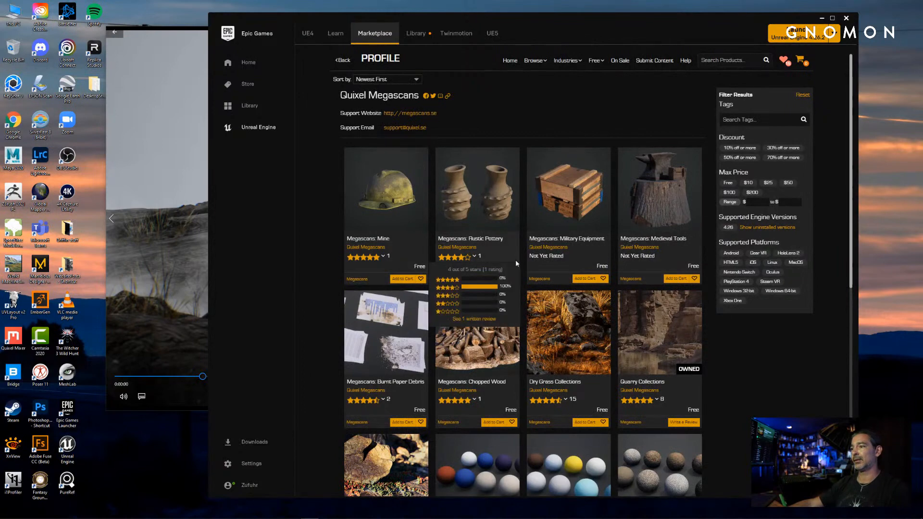
Browse the free Quixel Megascans packs, widening and repositioning the launcher window
scroll(622, 317, "down", 4)
scroll(609, 323, "up", 4)
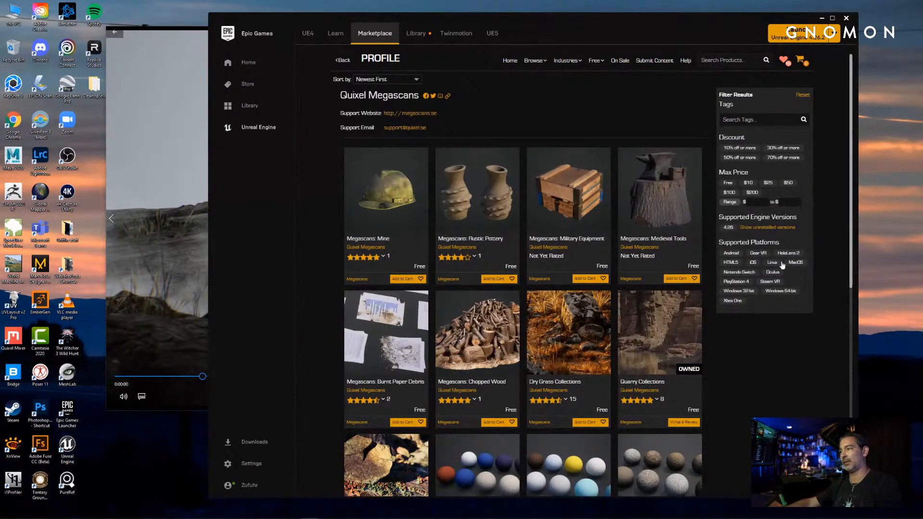
left_click_drag(857, 237, 877, 236)
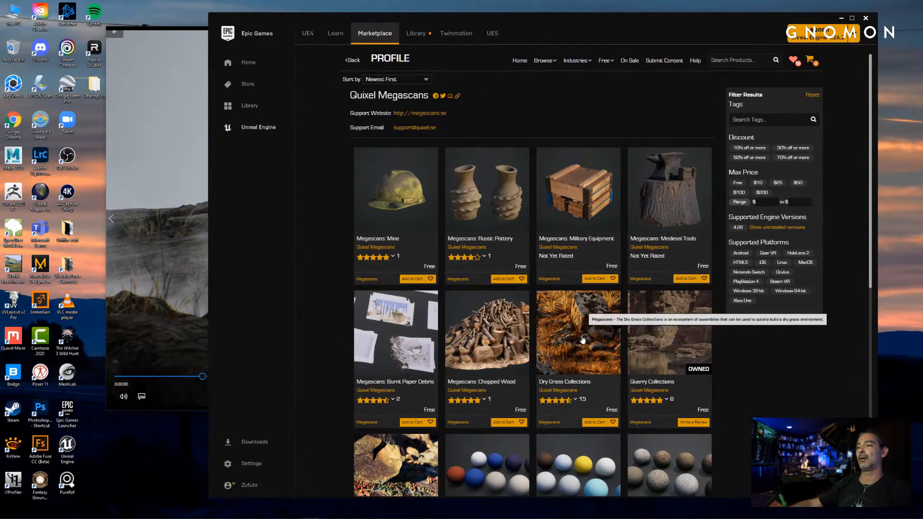
scroll(740, 365, "down", 4)
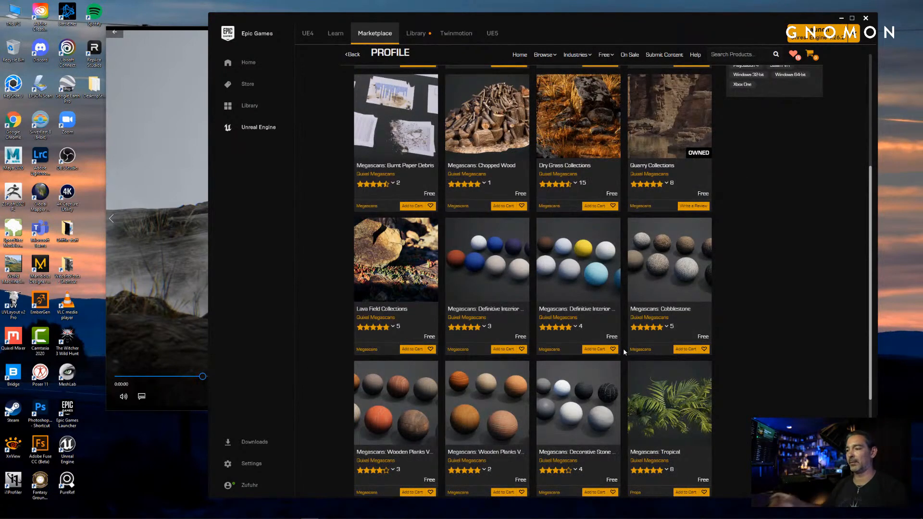
left_click_drag(595, 17, 628, 16)
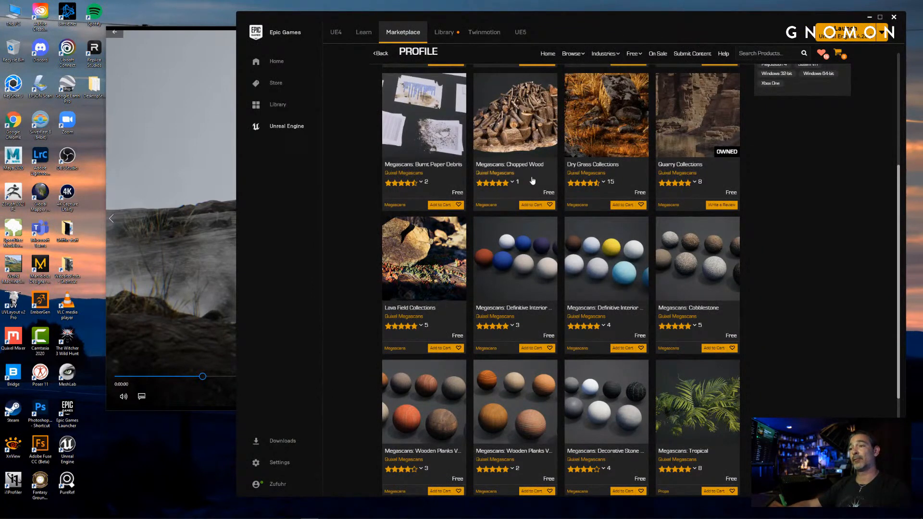
scroll(533, 181, "up", 2)
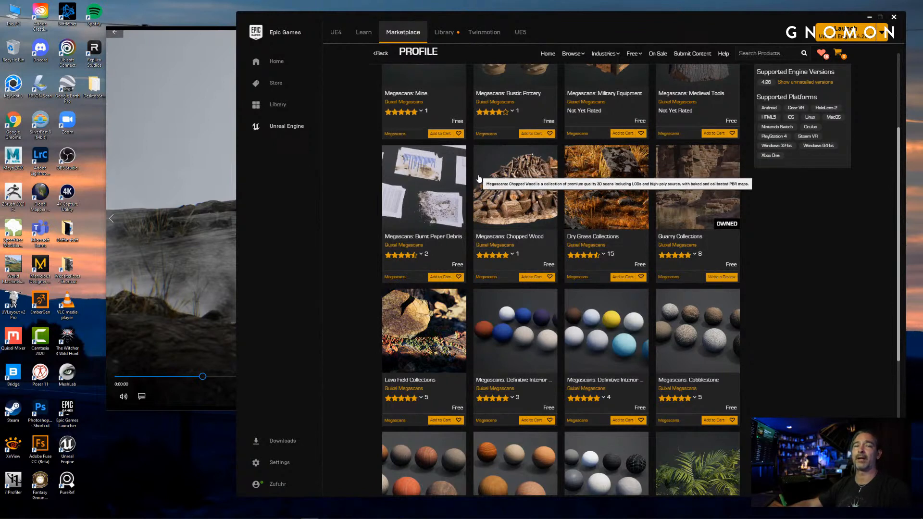
Bring the film player back over the restored Unreal editor and rewind slightly within the distant horse rider shot
left_click(197, 32)
left_click_drag(217, 33, 232, 57)
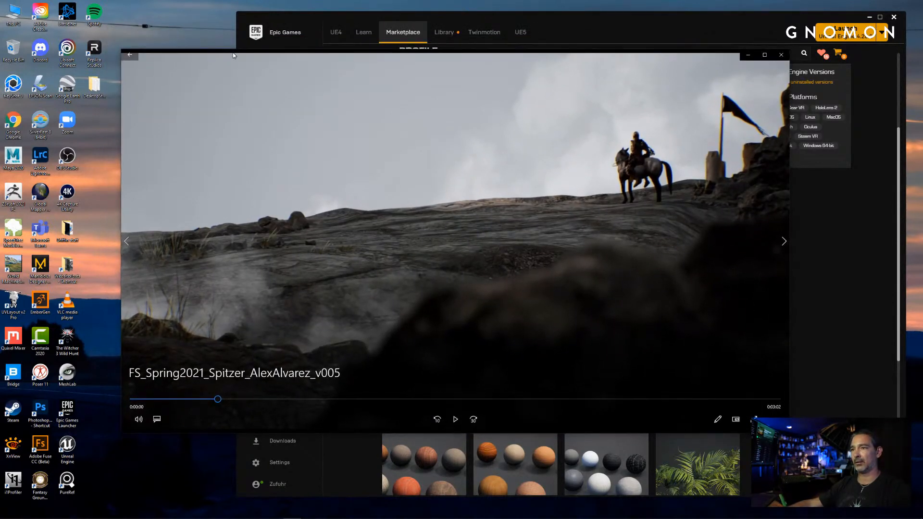
left_click(274, 512)
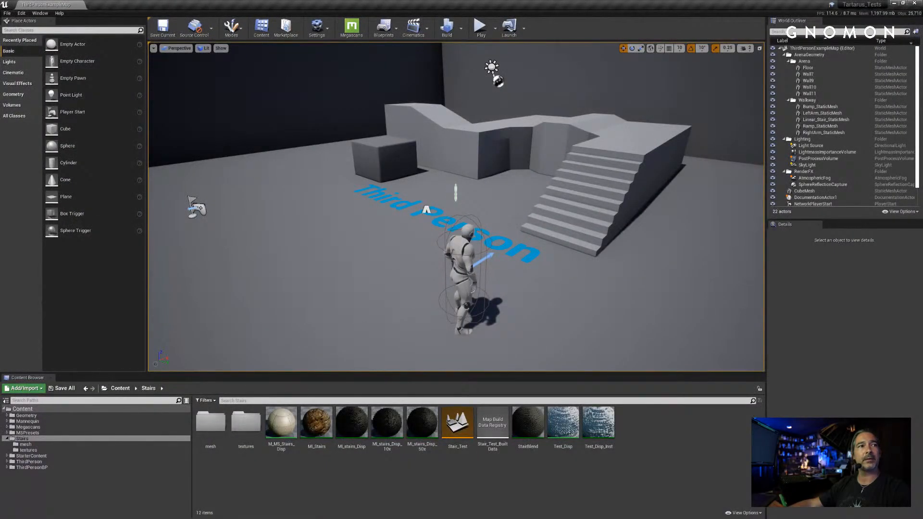
key("alt+Tab")
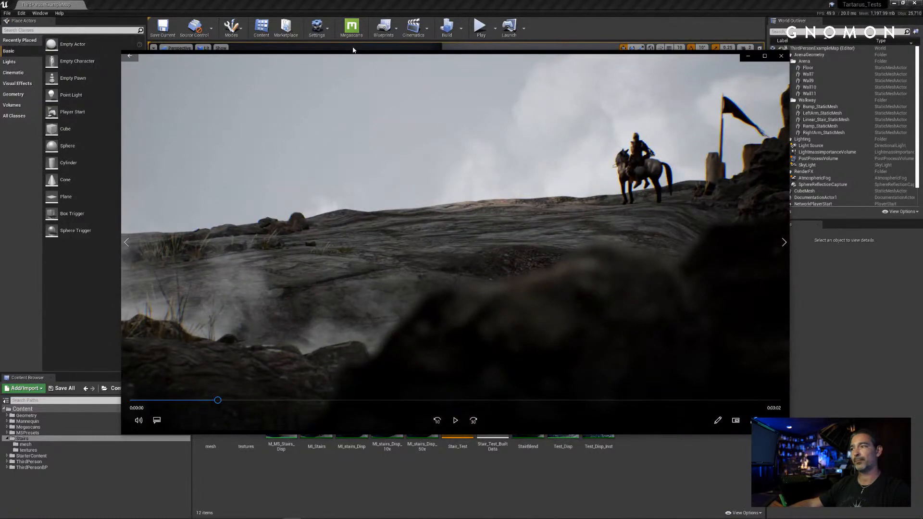
left_click_drag(217, 400, 209, 400)
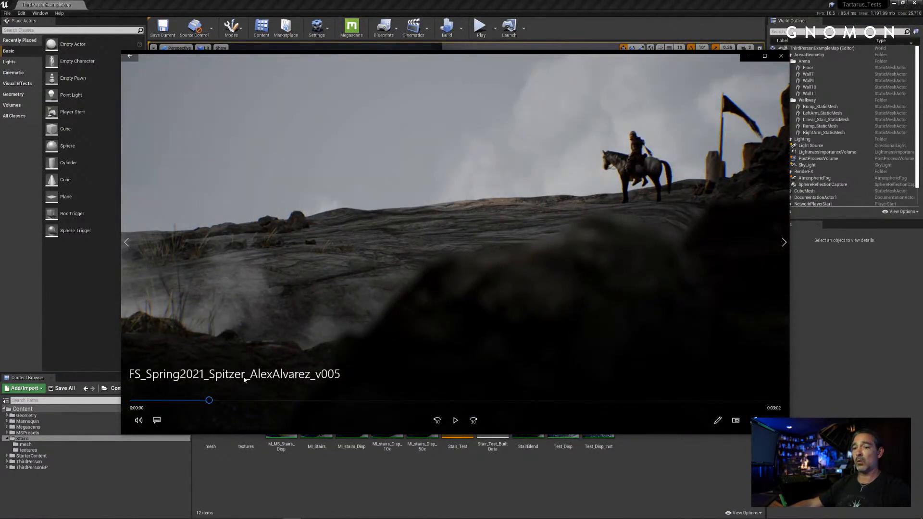
Play the film from the horse rider shot and mute its sound
left_click(138, 420)
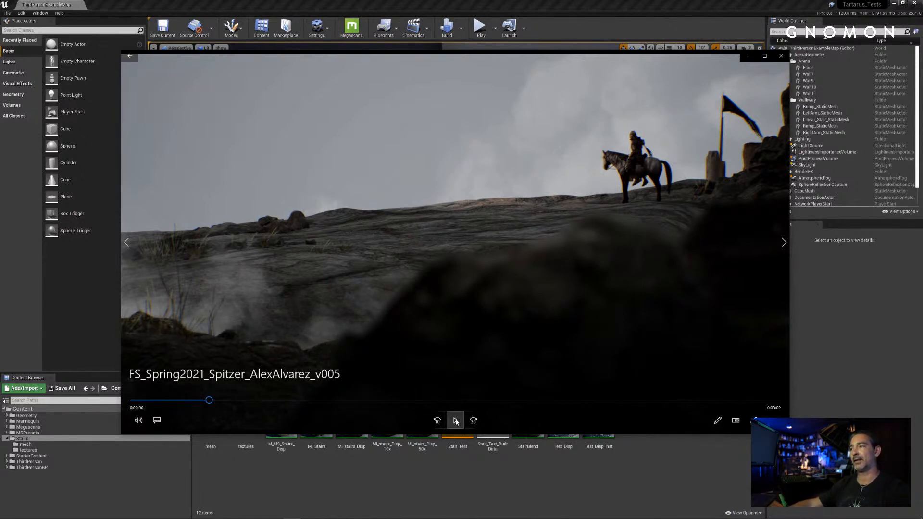
left_click(456, 422)
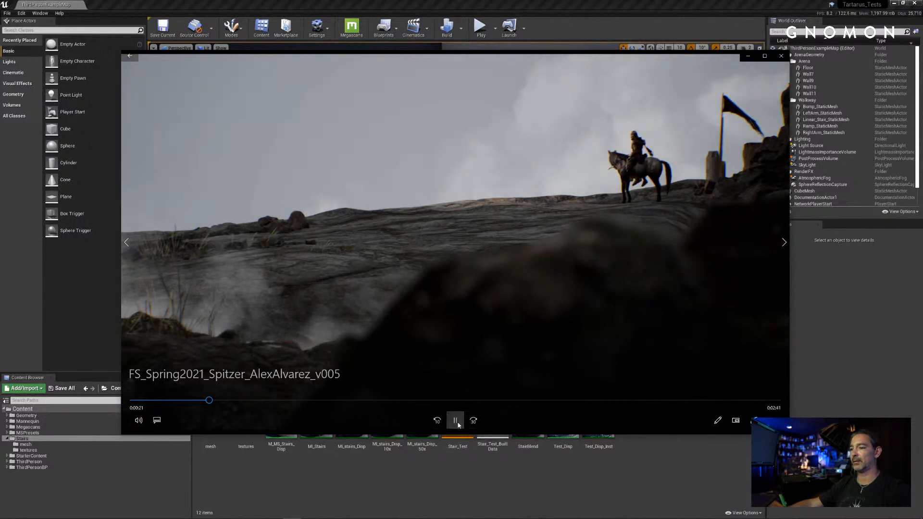
left_click(138, 421)
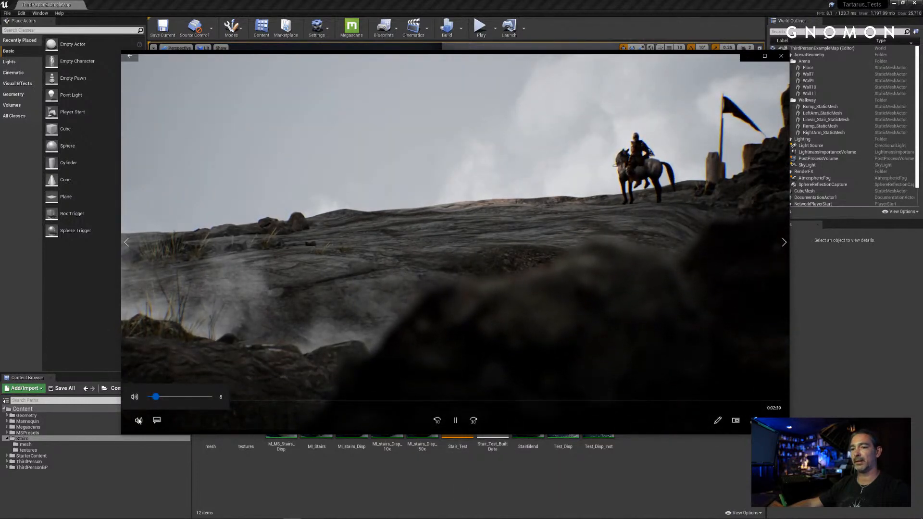
left_click(139, 421)
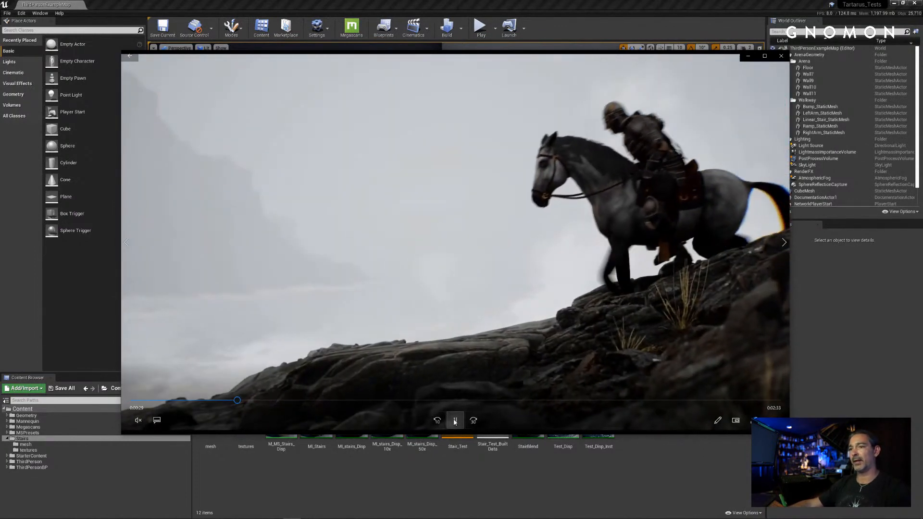
Play through the film, pausing to examine the rider descending the rocks, the misty bridge and the fallen statue head
left_click(454, 422)
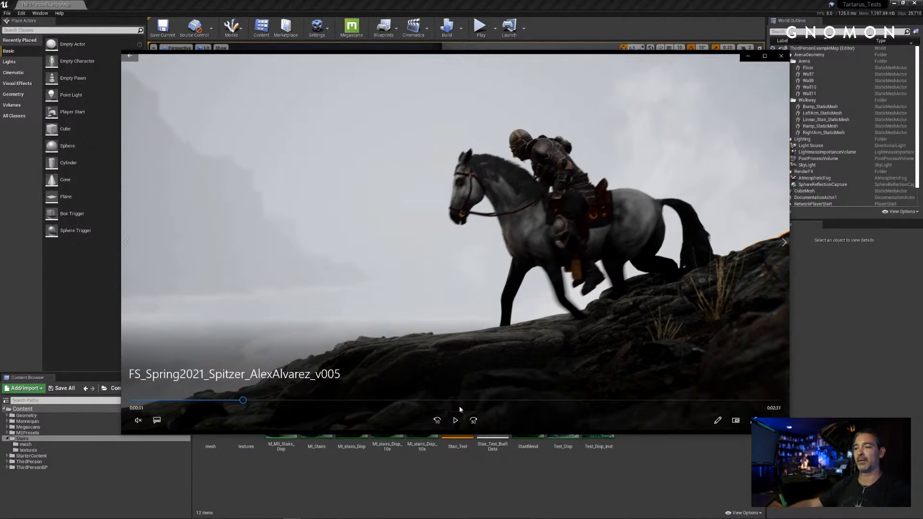
left_click(455, 421)
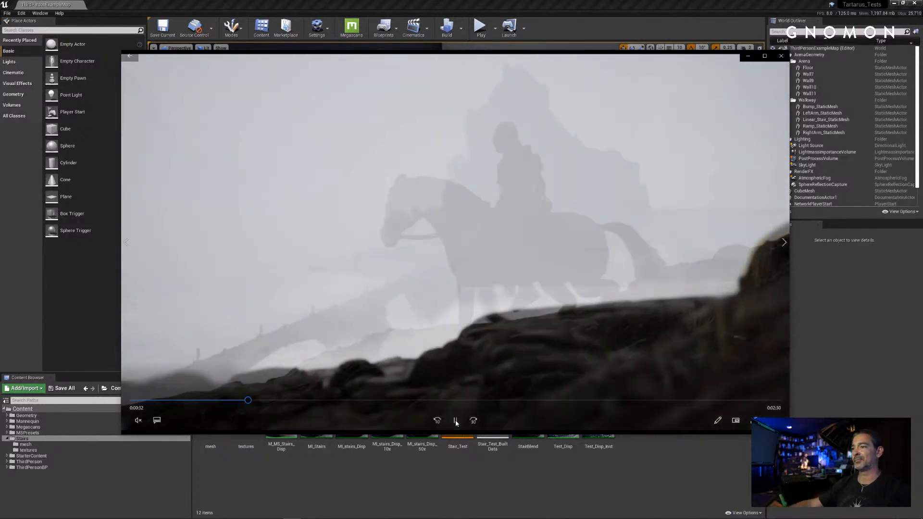
left_click(455, 420)
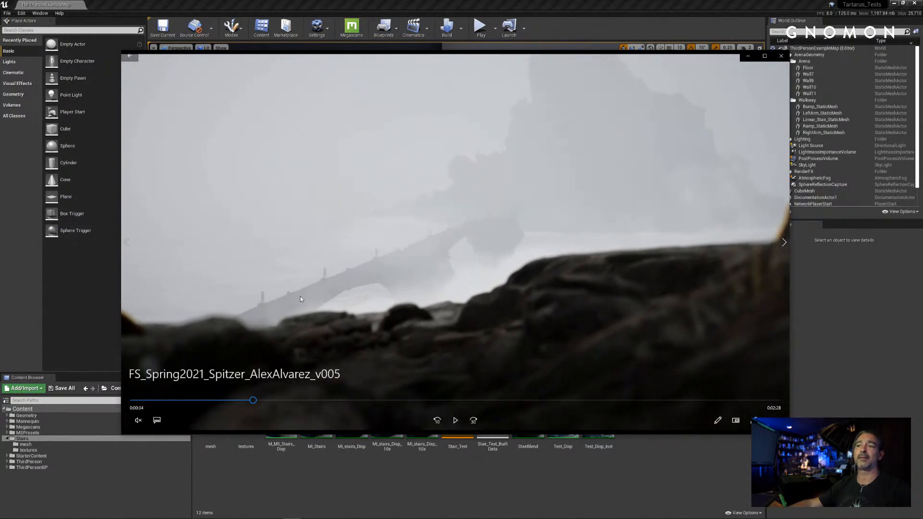
left_click(455, 421)
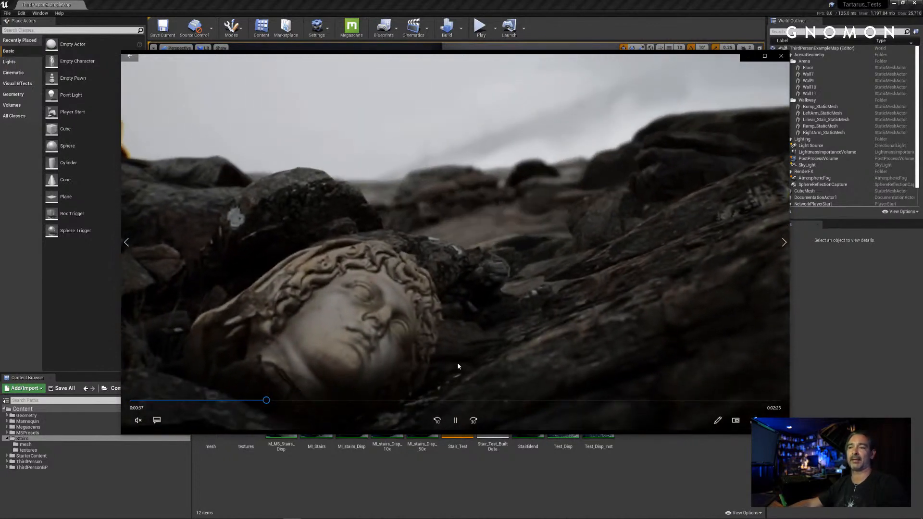
left_click(455, 421)
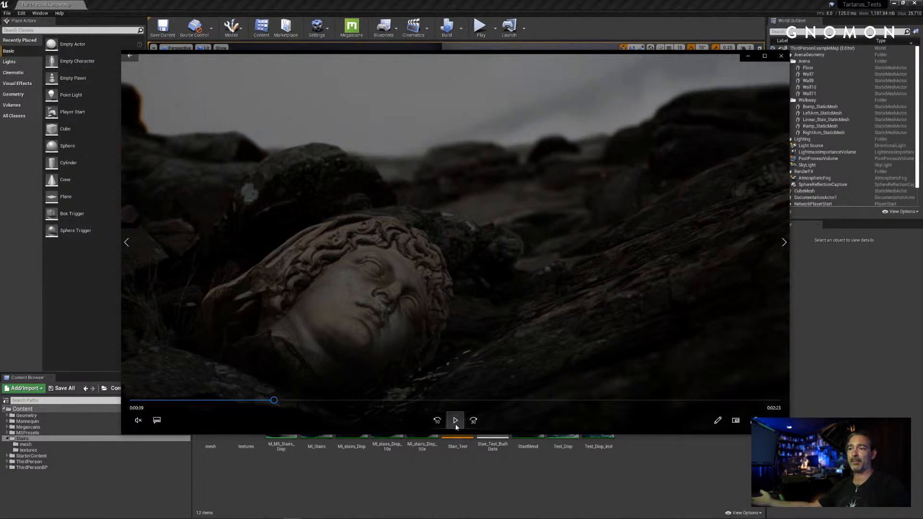
Continue the film, pausing to examine the rider on the rocky path and the cliff with carved statues
left_click(455, 426)
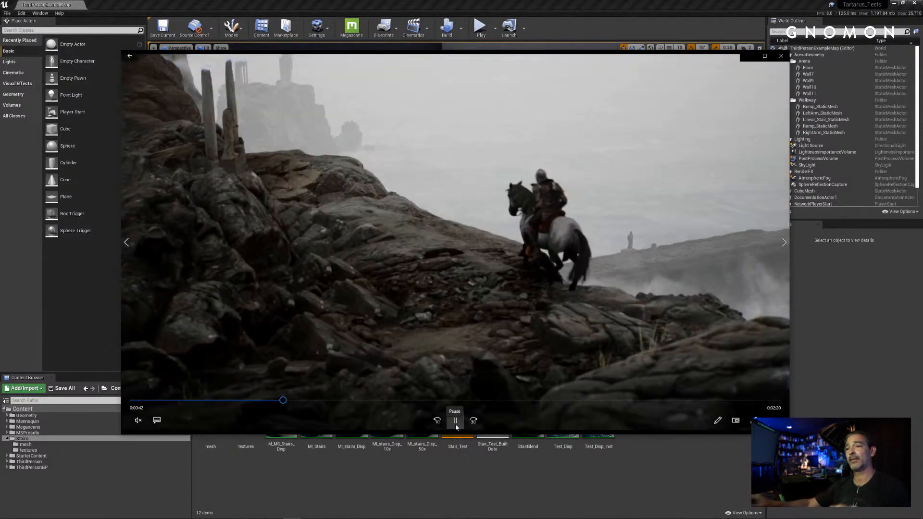
left_click(455, 426)
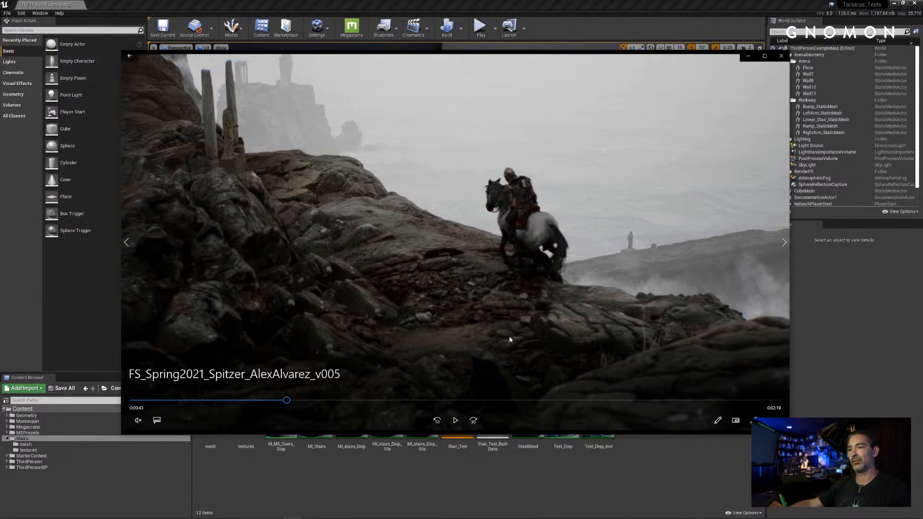
left_click(455, 421)
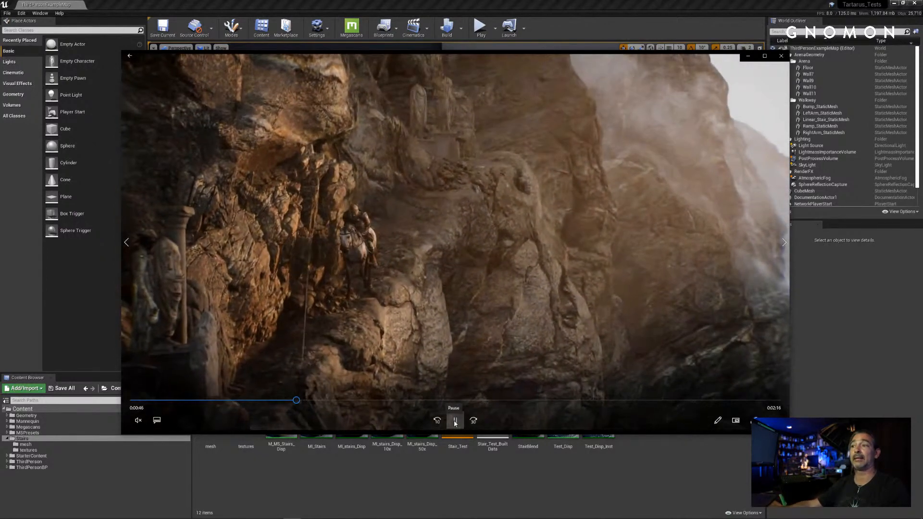
left_click(455, 420)
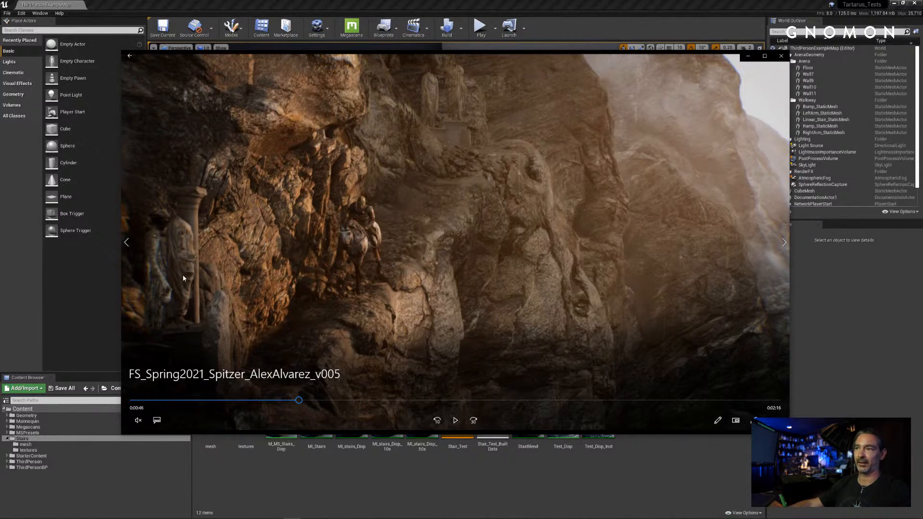
Play a little further through the cliff shot with carved statues and pause on the rider
left_click(455, 421)
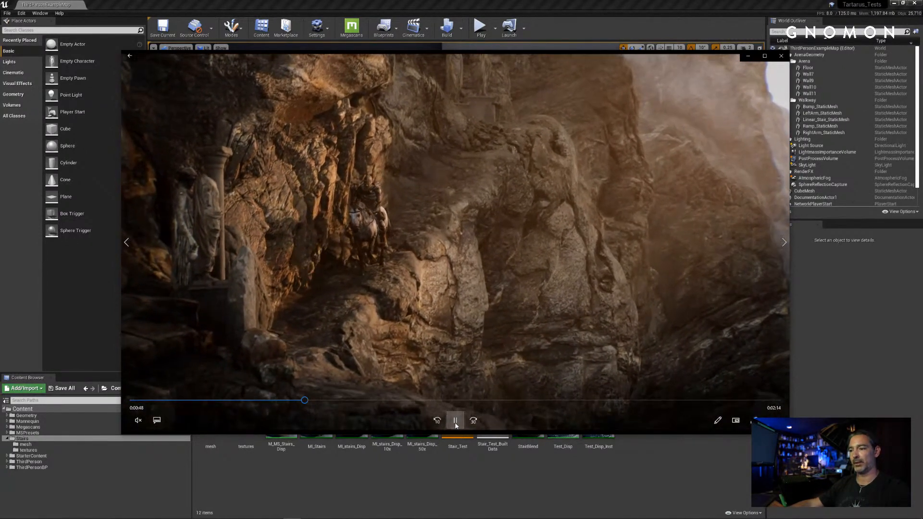
left_click(455, 421)
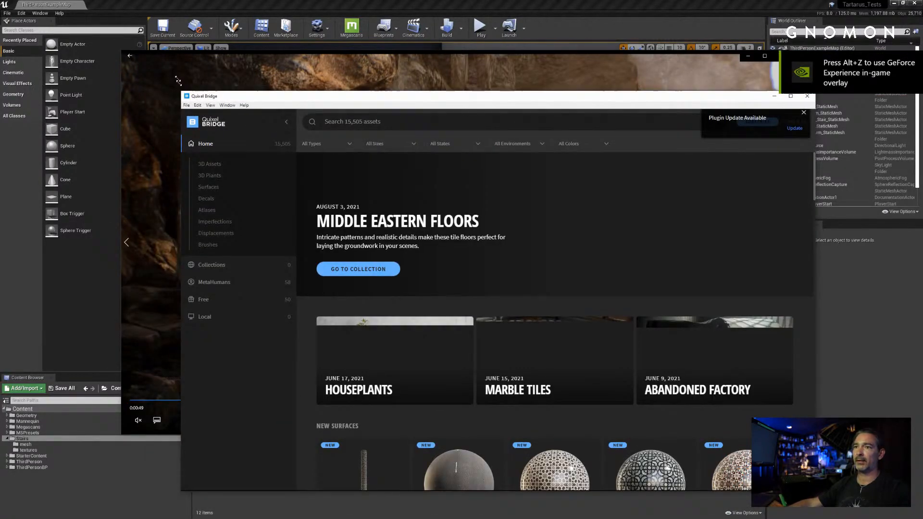
Switch to Quixel Bridge, enlarge its window over the film player, and look over the featured and new assets on its home page
left_click_drag(181, 92, 96, 17)
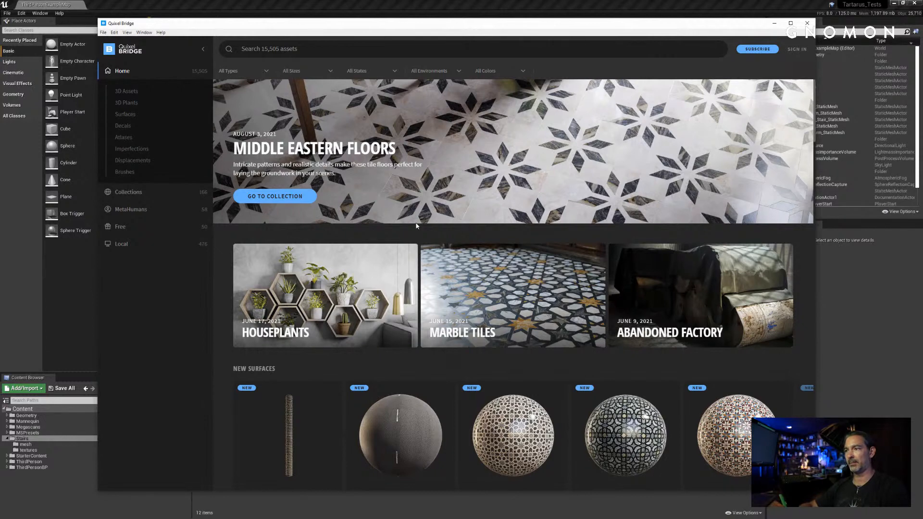
scroll(416, 225, "down", 3)
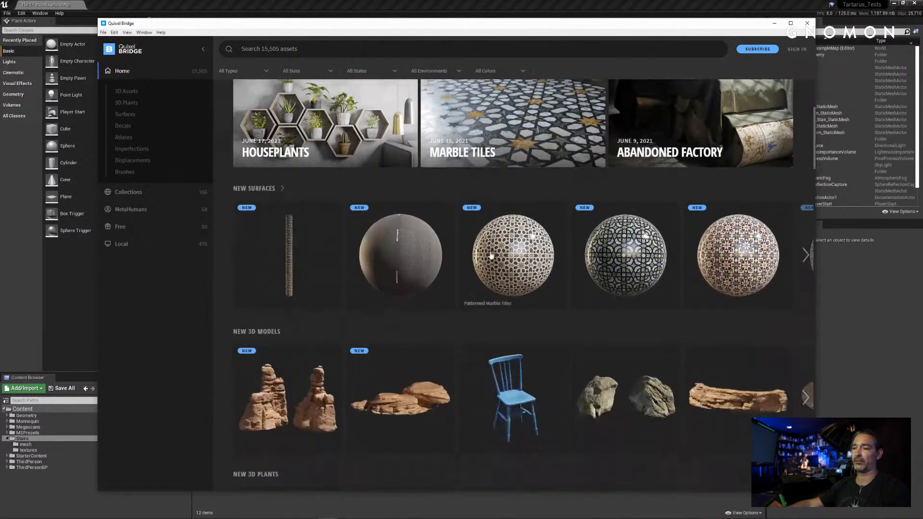
scroll(486, 252, "up", 3)
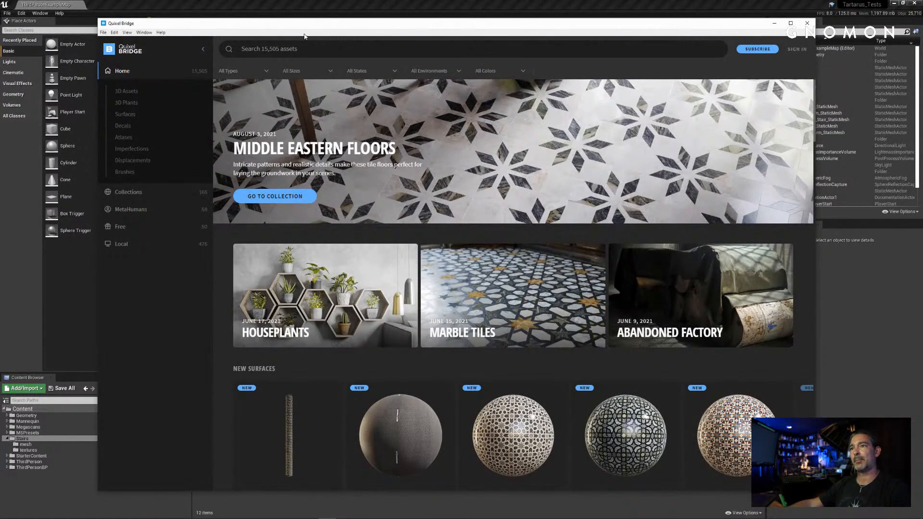
left_click_drag(314, 25, 323, 25)
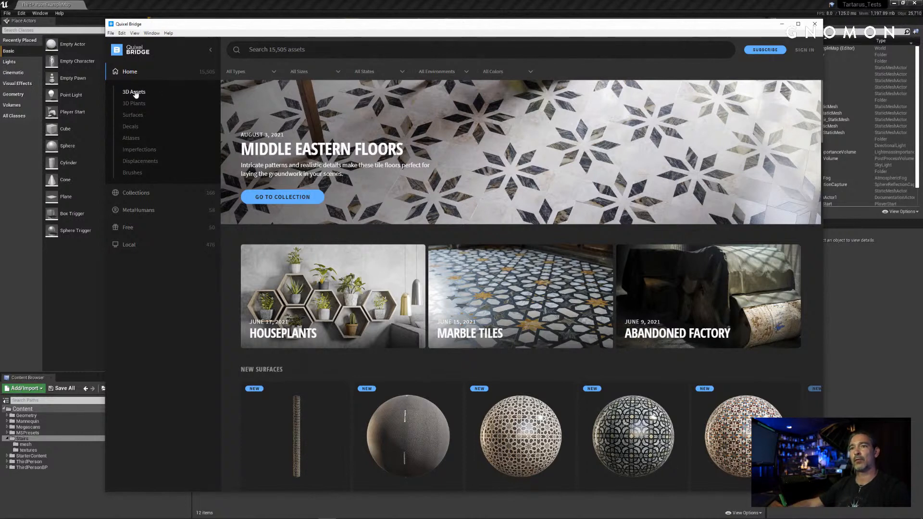
Open the Surfaces library and look through its material categories
left_click(132, 115)
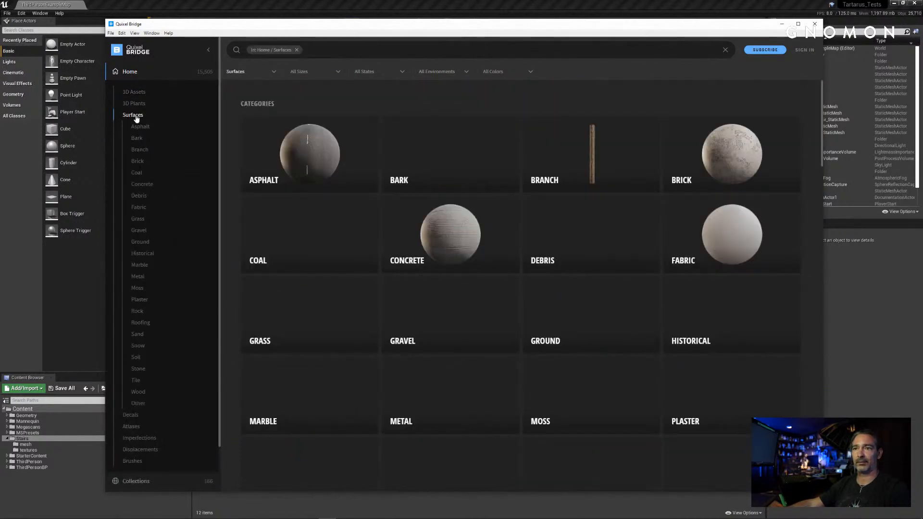
scroll(375, 207, "down", 5)
scroll(375, 207, "down", 15)
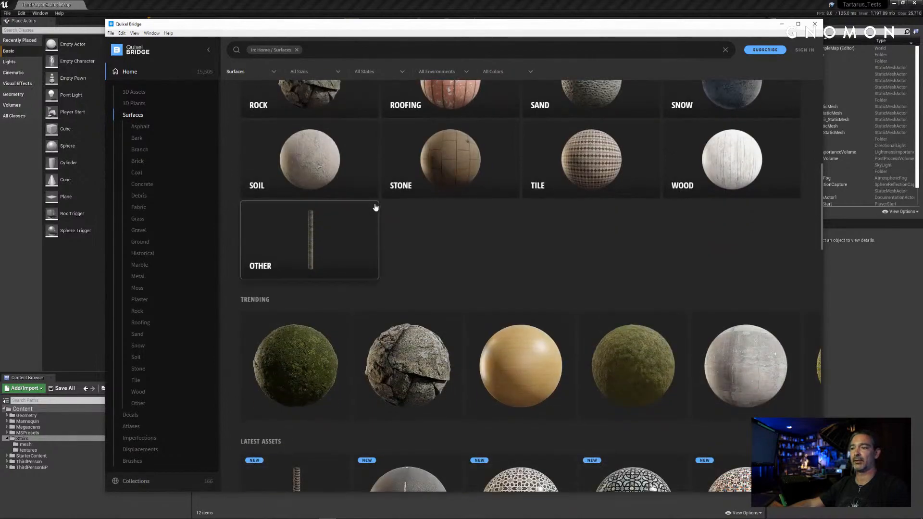
scroll(482, 260, "up", 20)
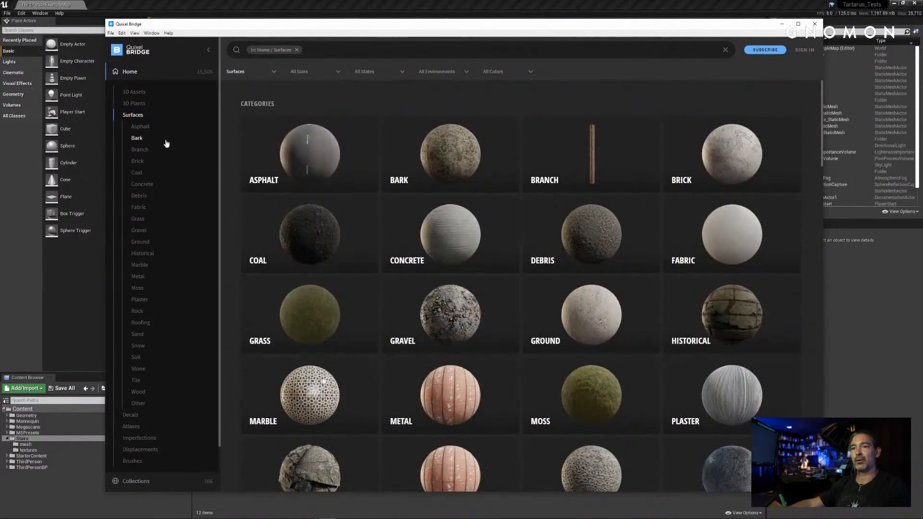
Open the 3D Assets library and browse its scanned rocks, cliffs, stone walls, stairs, props and modular building kits
left_click(134, 91)
scroll(432, 187, "down", 5)
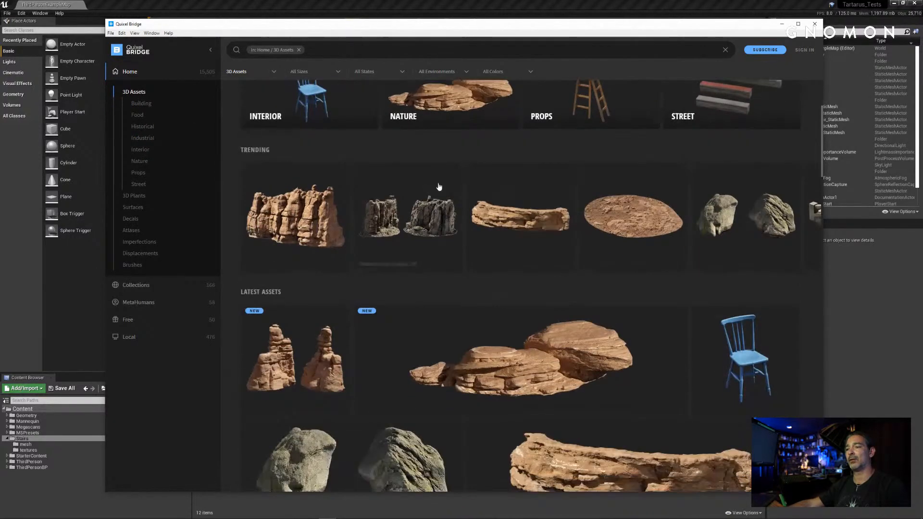
scroll(491, 198, "down", 8)
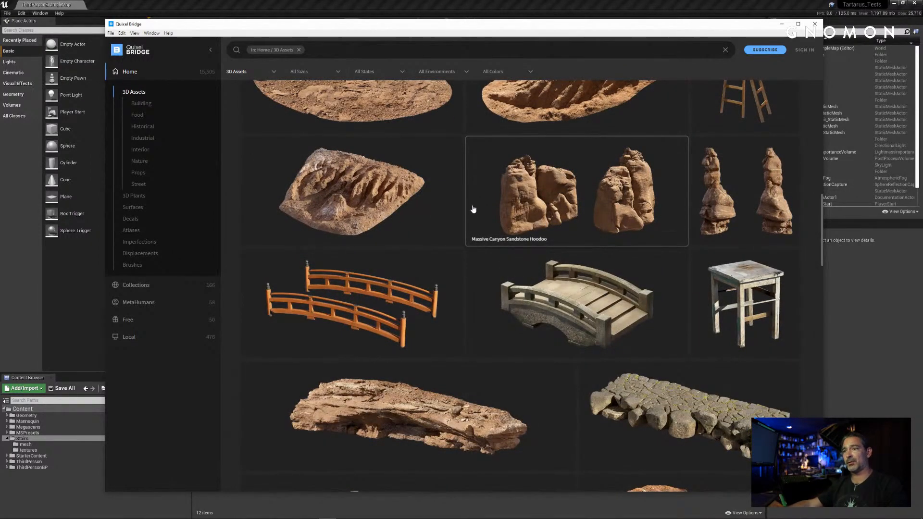
scroll(471, 221, "down", 8)
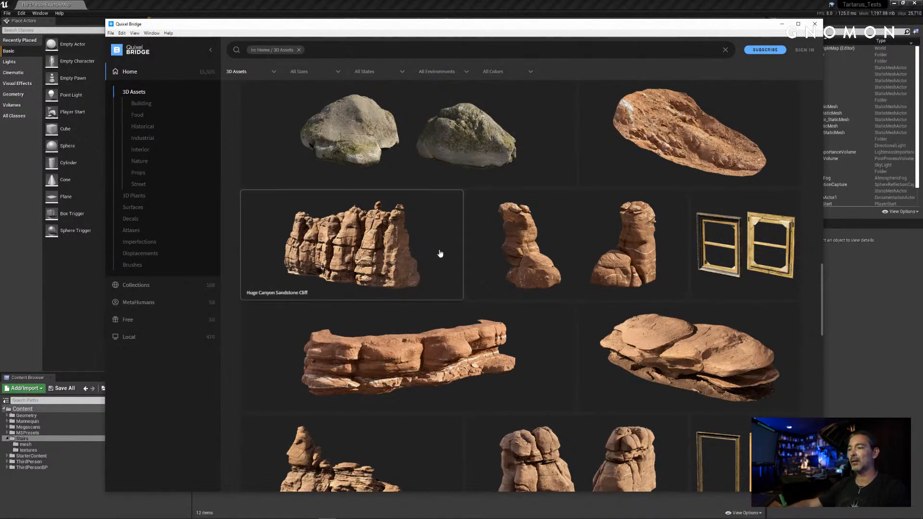
scroll(457, 247, "down", 10)
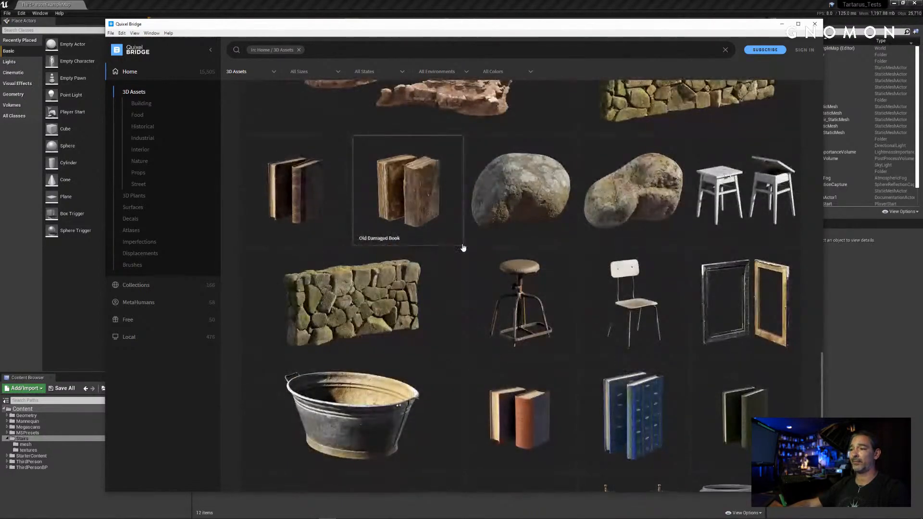
scroll(463, 248, "down", 12)
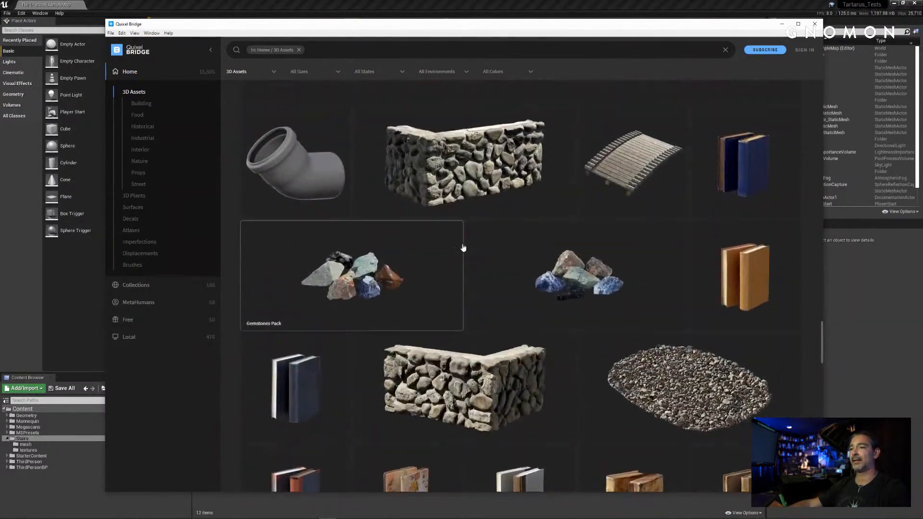
scroll(463, 248, "up", 1)
scroll(470, 227, "down", 6)
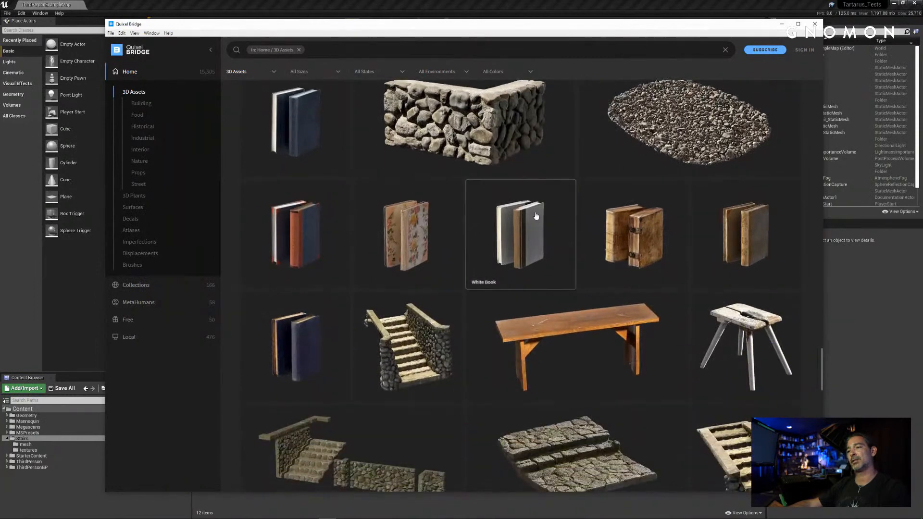
scroll(539, 216, "down", 7)
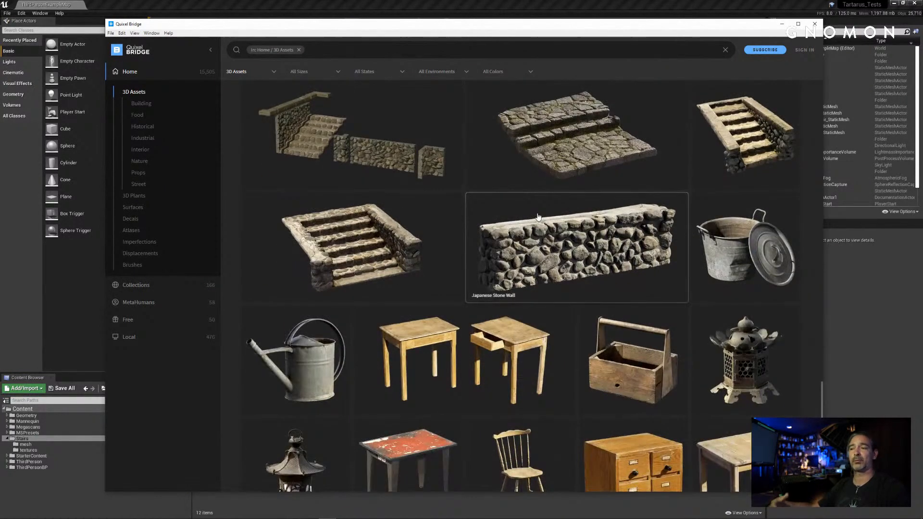
scroll(548, 214, "down", 11)
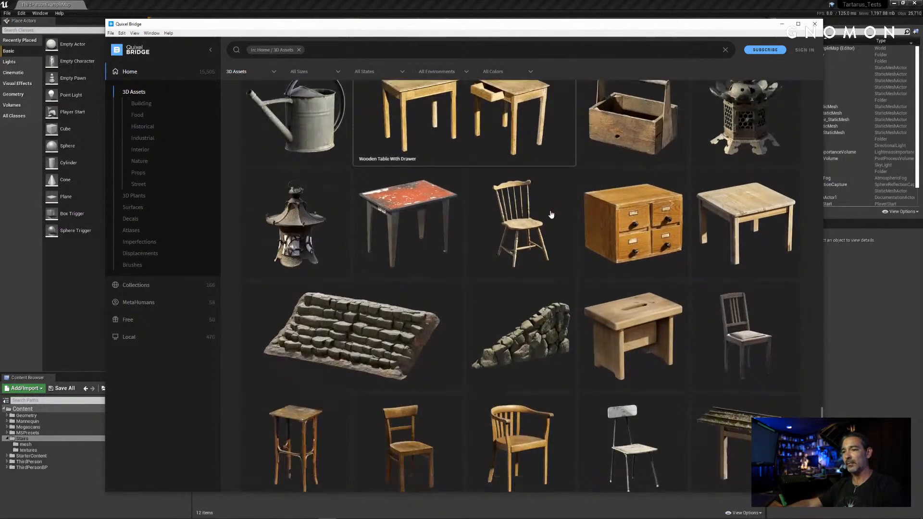
scroll(535, 216, "down", 10)
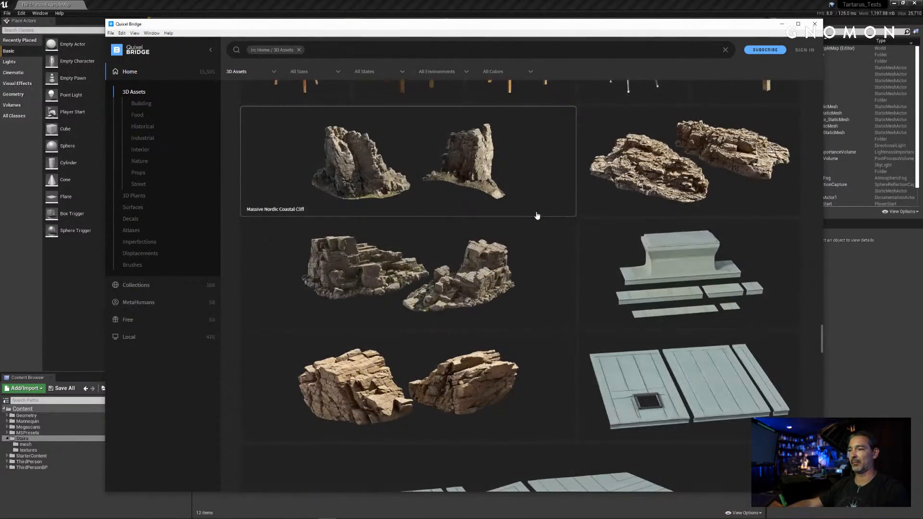
scroll(444, 213, "down", 2)
scroll(444, 213, "up", 5)
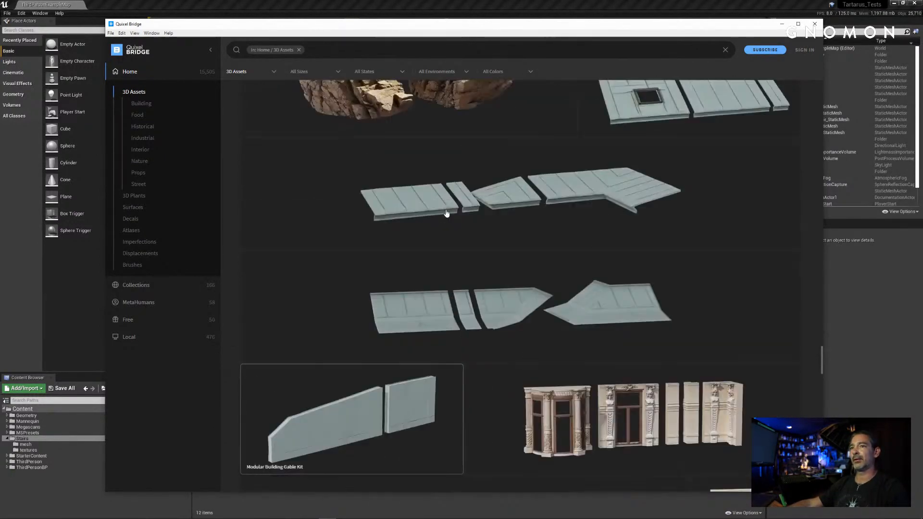
Close Quixel Bridge and play the film through the stone bridge shot, pausing to examine the bridge and rocky coast
left_click(816, 25)
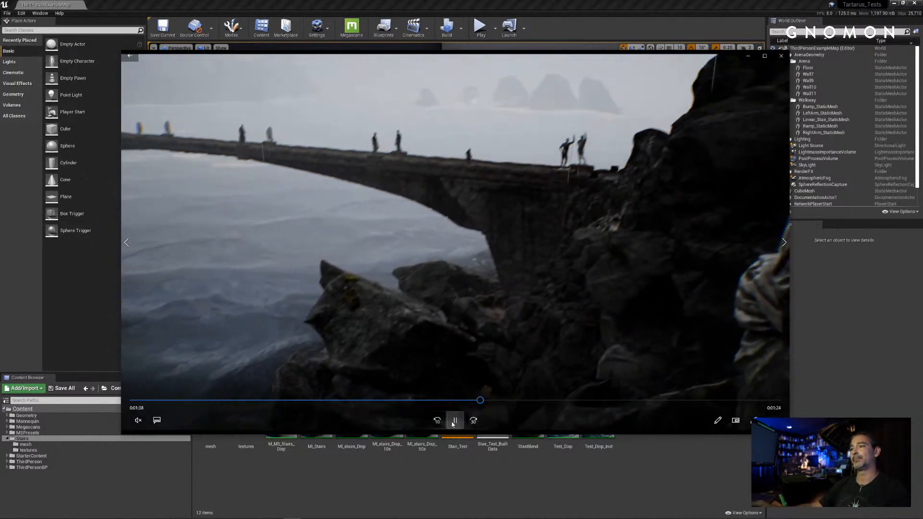
left_click(456, 421)
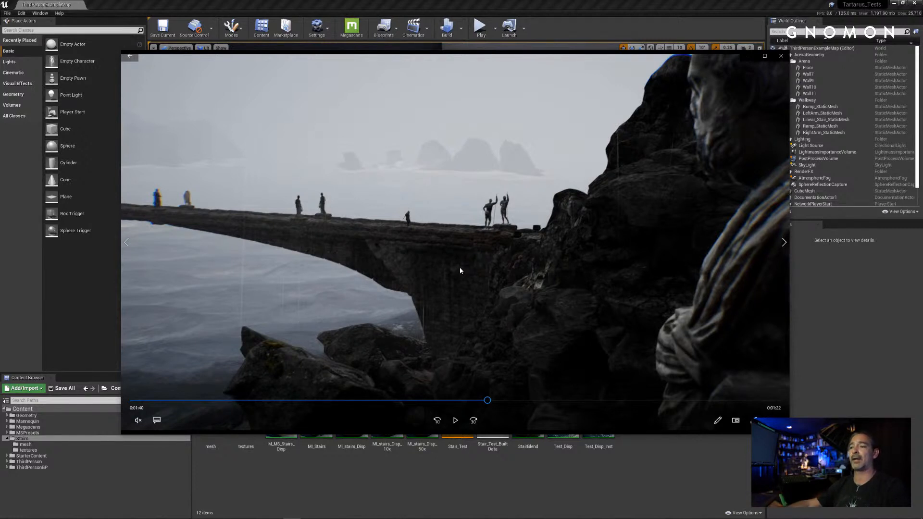
left_click(456, 425)
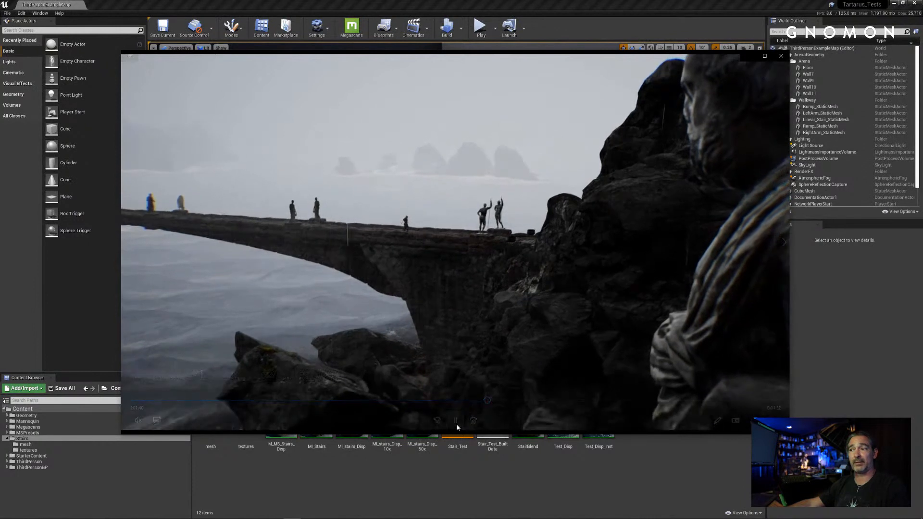
left_click(456, 423)
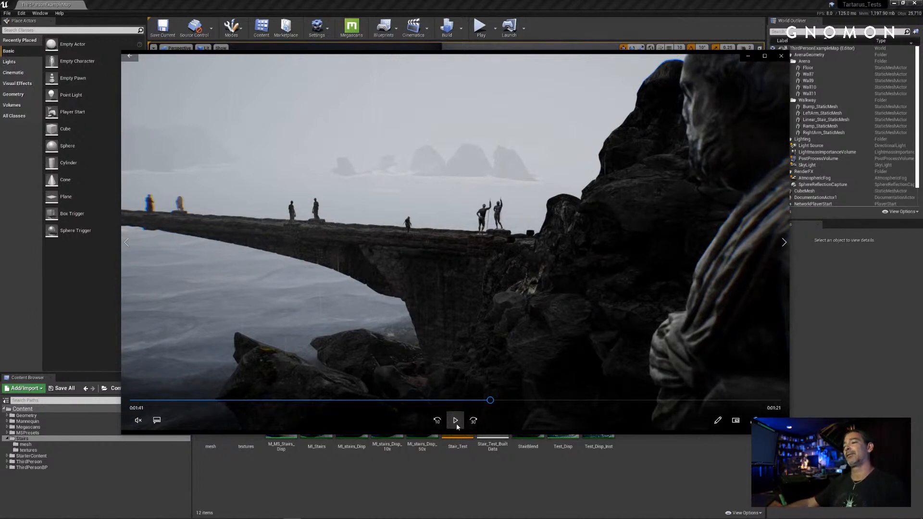
Play on to the helmeted soldier between two spear-bearing statues, rewinding and replaying the shot to examine its changing sky
left_click(456, 422)
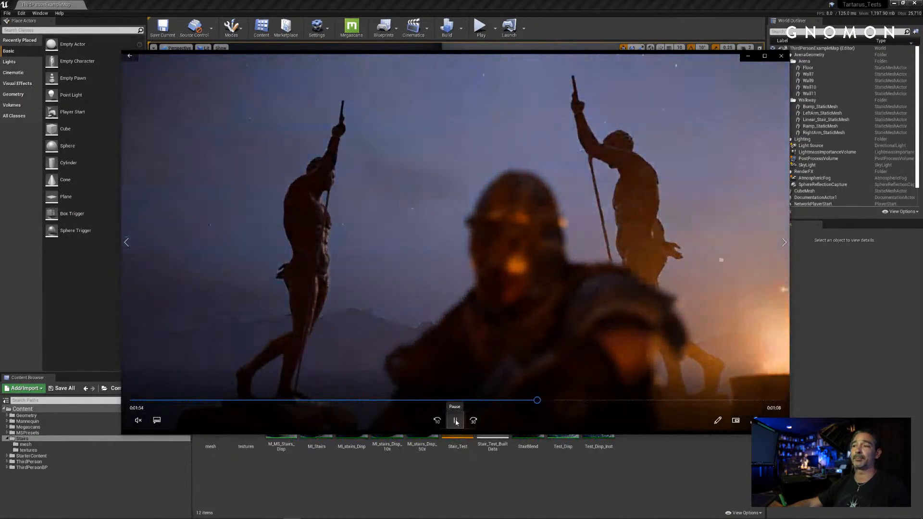
left_click(455, 421)
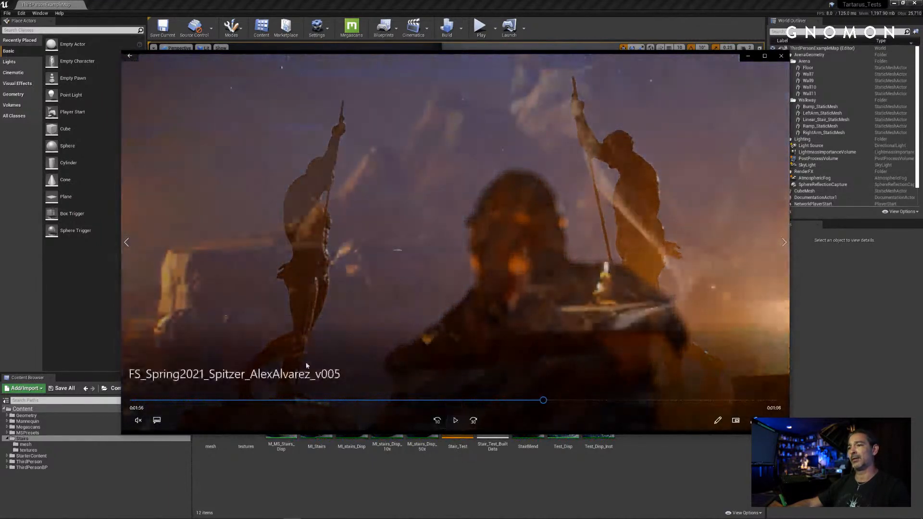
left_click_drag(543, 400, 515, 400)
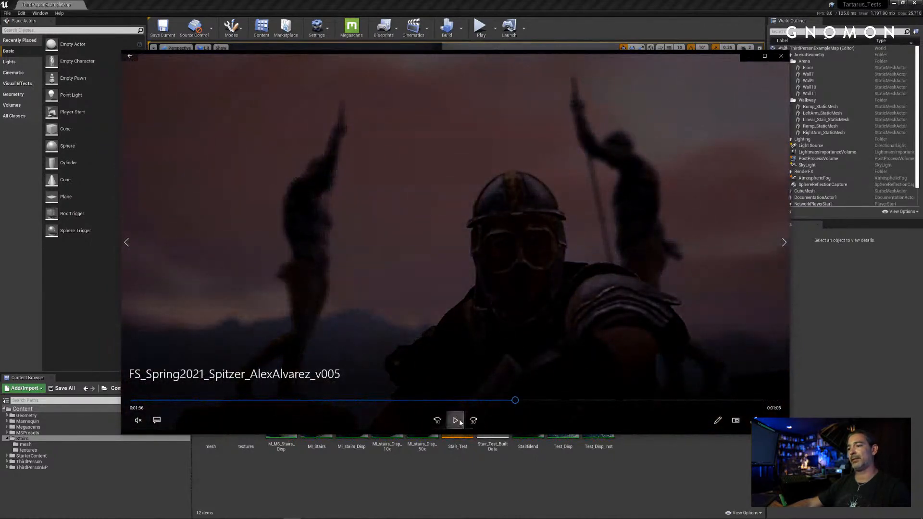
left_click(457, 421)
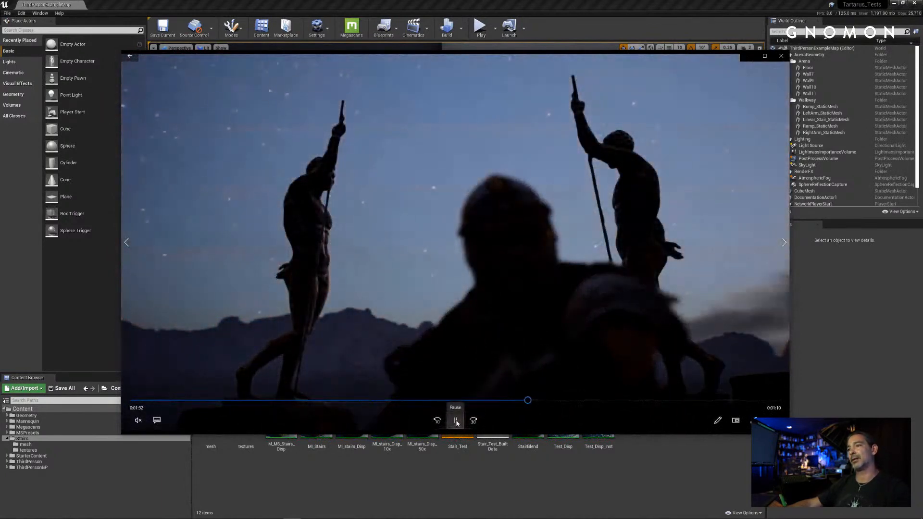
left_click(455, 421)
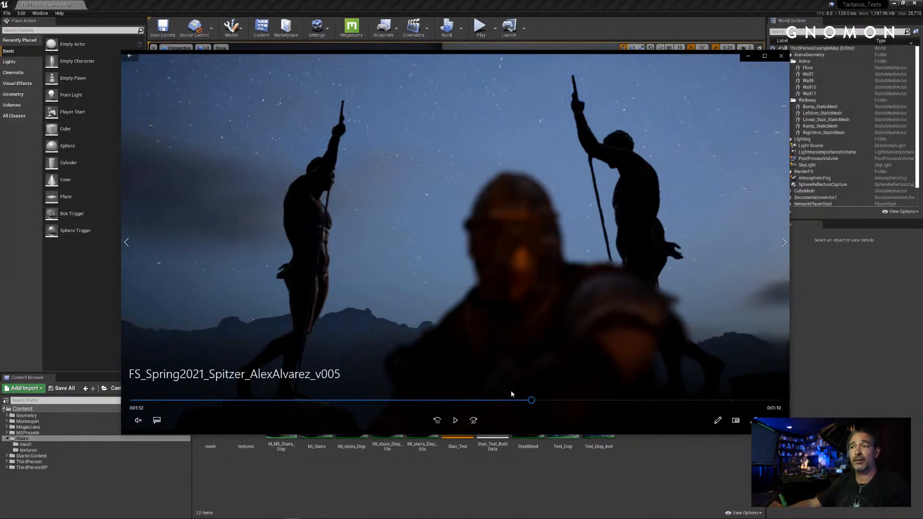
left_click_drag(533, 402, 519, 403)
left_click(452, 420)
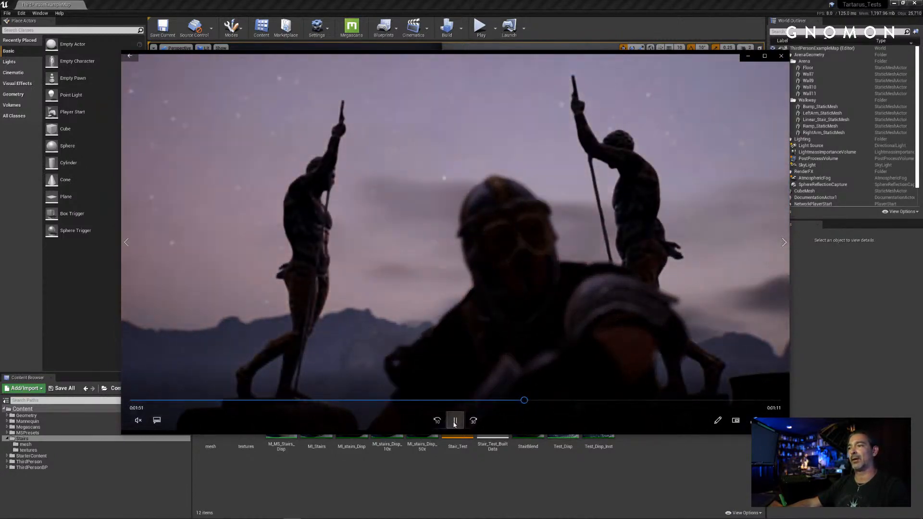
left_click(455, 421)
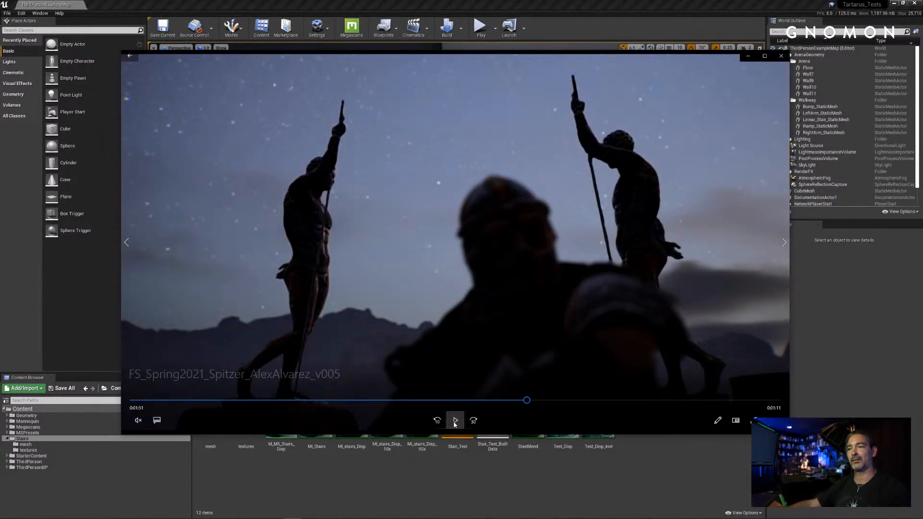
Play on and rewind to examine the armoured soldier on the candlelit steps, and return to the Tartarus title card
left_click(454, 421)
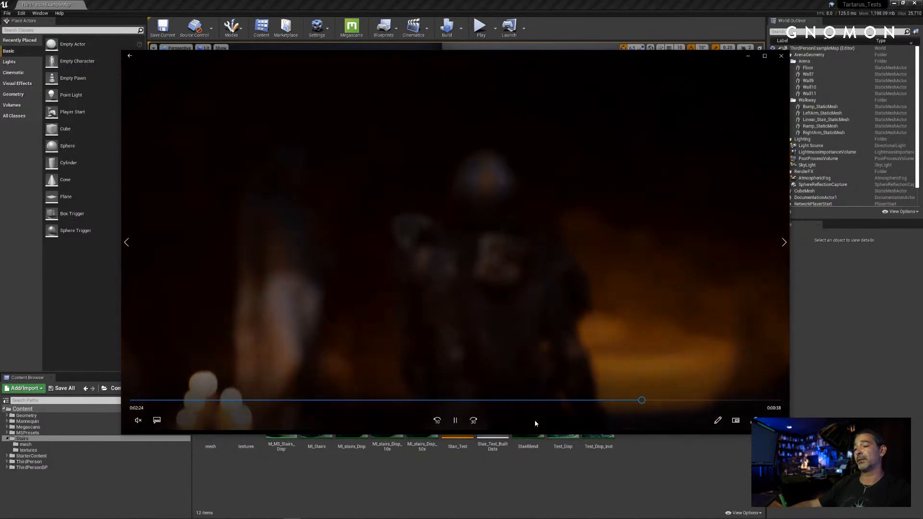
left_click(455, 420)
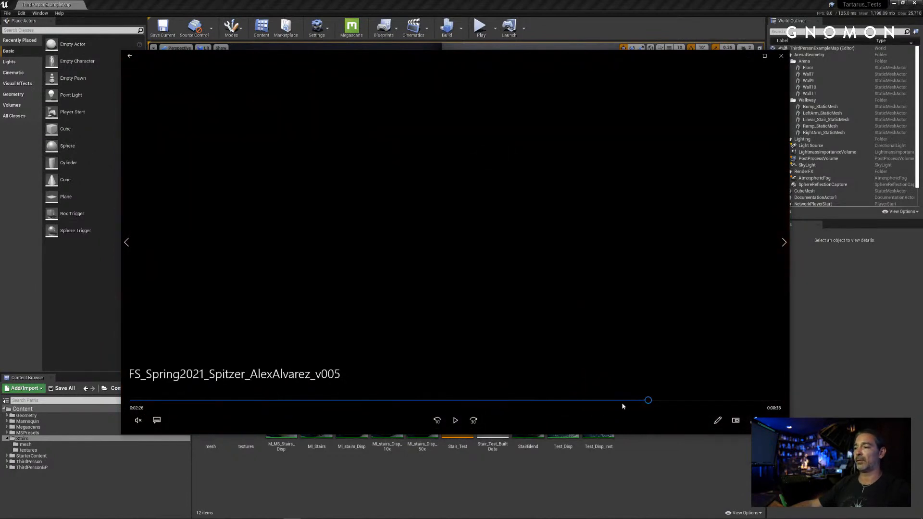
left_click_drag(648, 404, 630, 404)
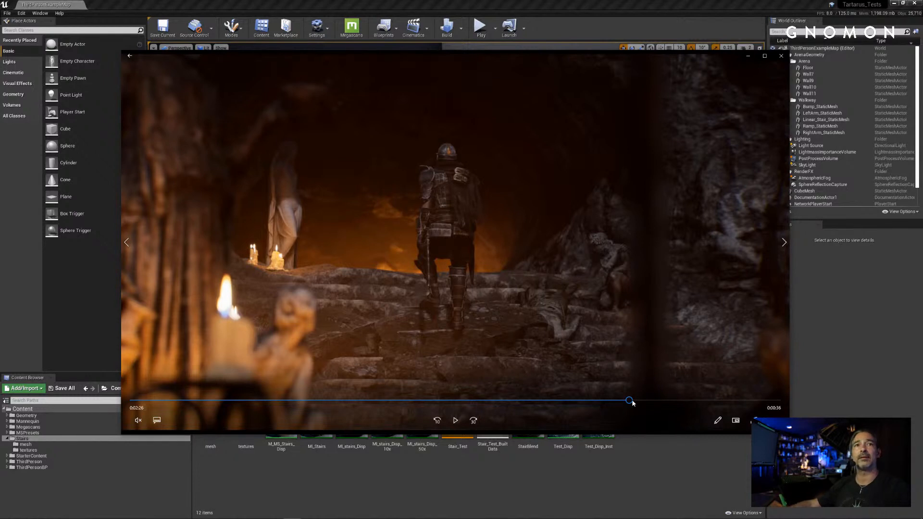
left_click_drag(635, 402, 640, 401)
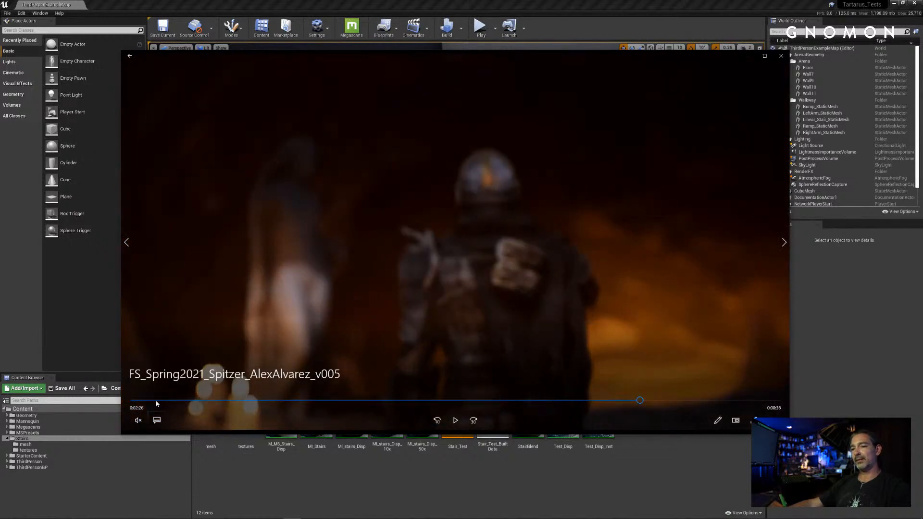
left_click(157, 401)
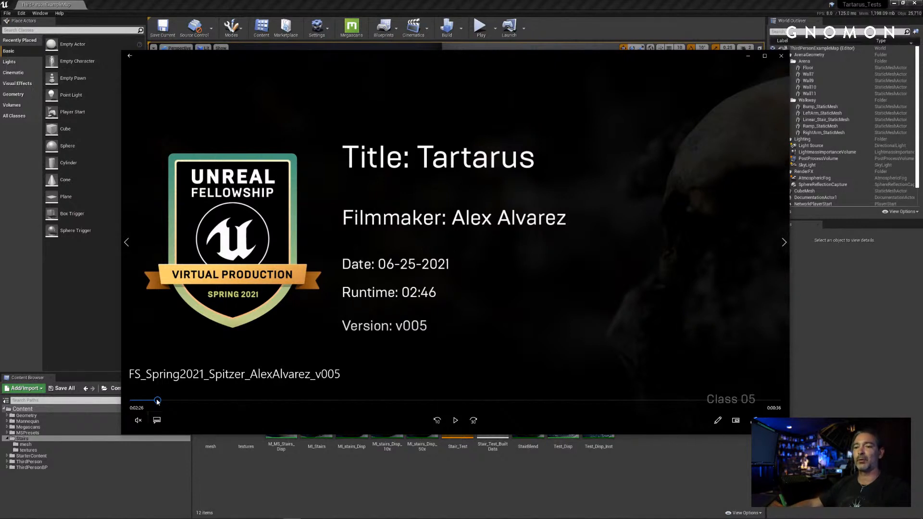
Skim from the title card past the hilltop rider and misty bridge, and play to the rider climbing the rocky slope, pausing there
left_click_drag(157, 401, 220, 401)
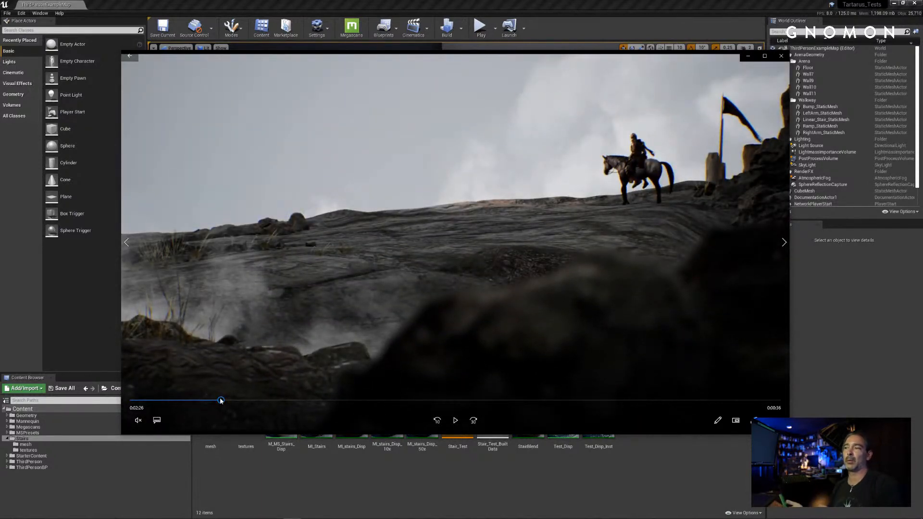
left_click_drag(221, 401, 257, 400)
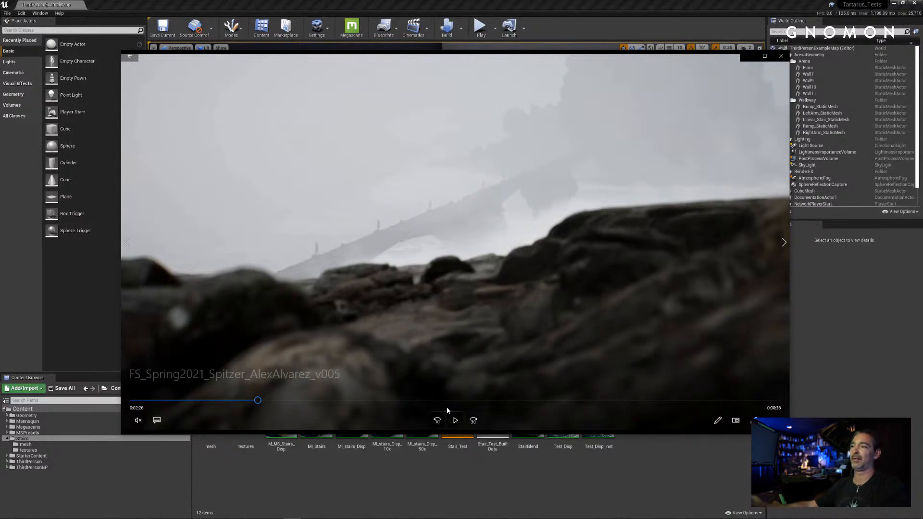
left_click(457, 419)
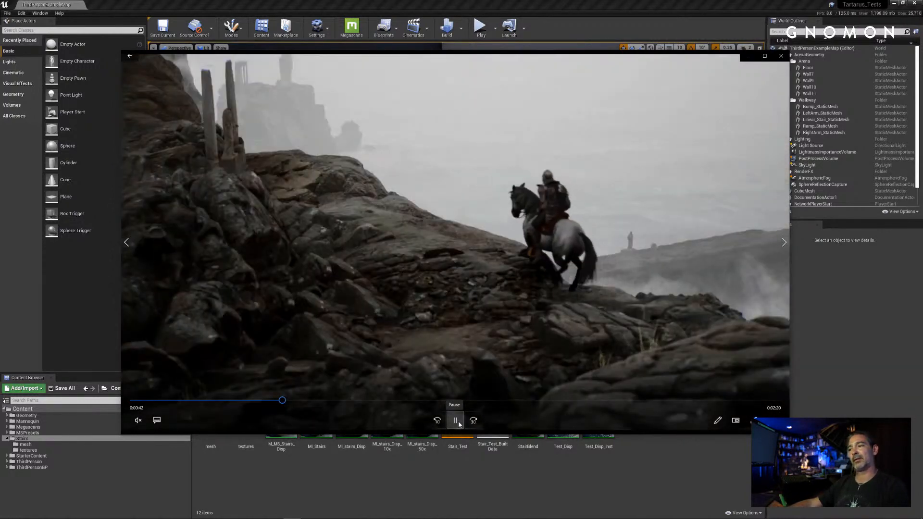
left_click(458, 423)
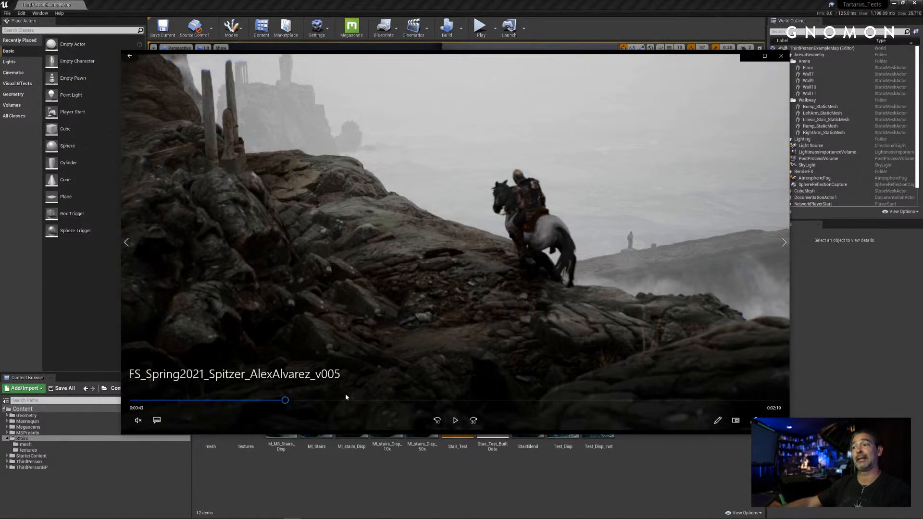
left_click_drag(470, 59, 480, 62)
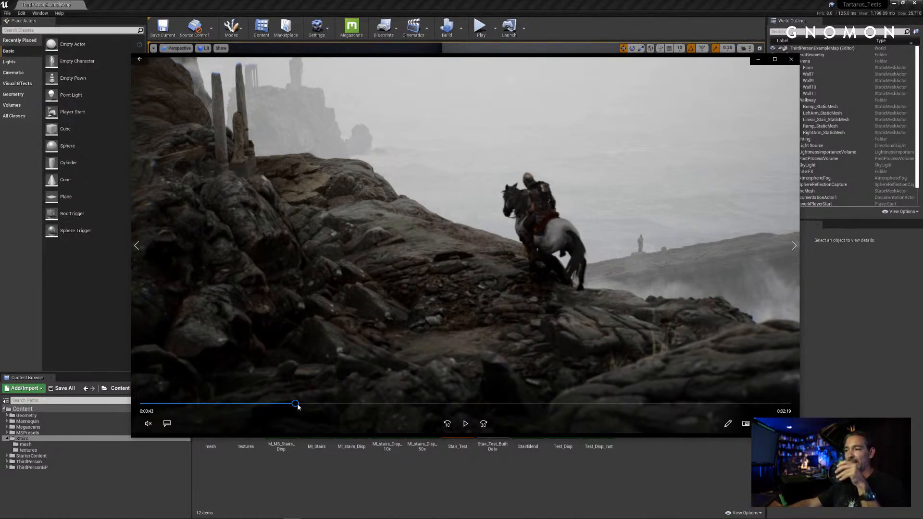
Jump ahead to the candlelit cave steps and examine the armoured soldier climbing between the seated statues
left_click_drag(652, 403, 629, 404)
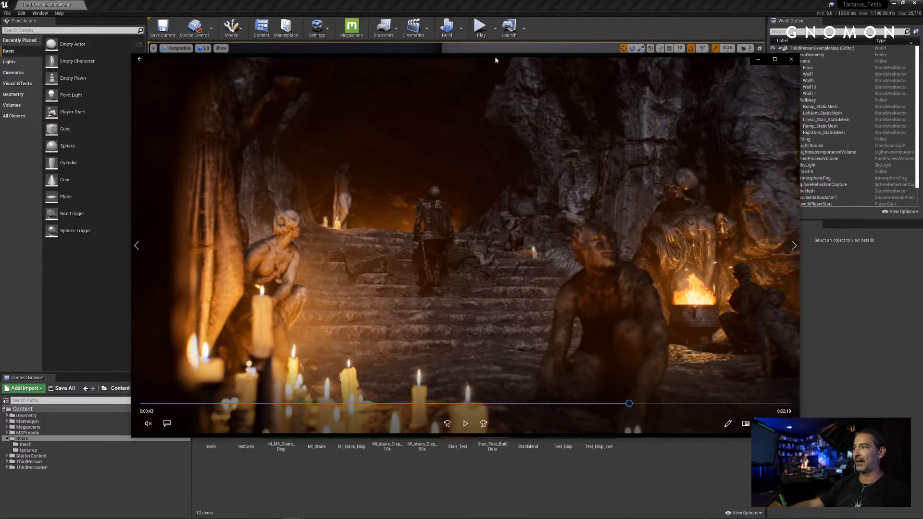
left_click_drag(492, 61, 498, 59)
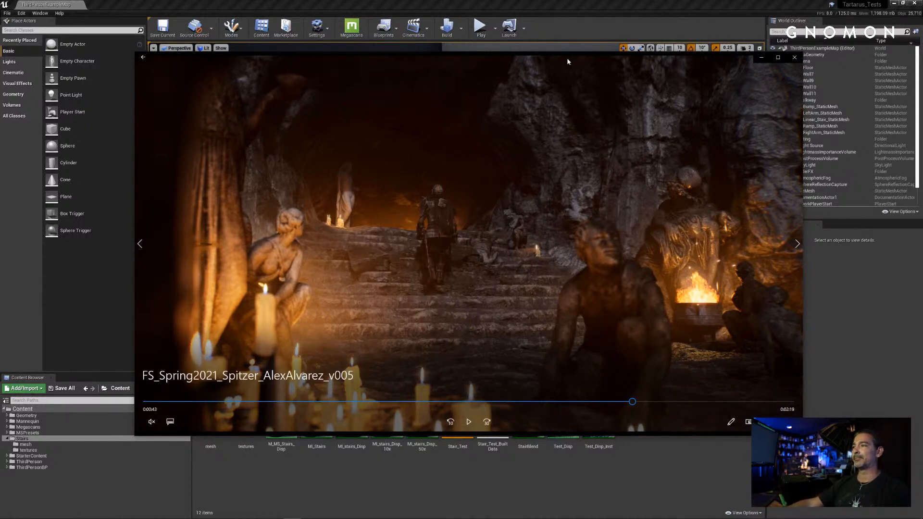
left_click_drag(567, 61, 568, 58)
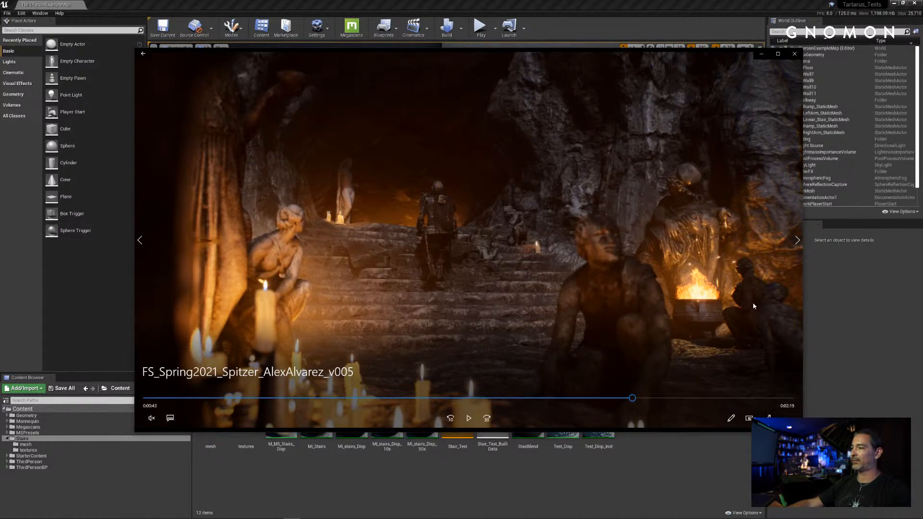
mouse_move(633, 397)
left_mouse_down()
mouse_move(608, 400)
mouse_move(639, 401)
left_mouse_up()
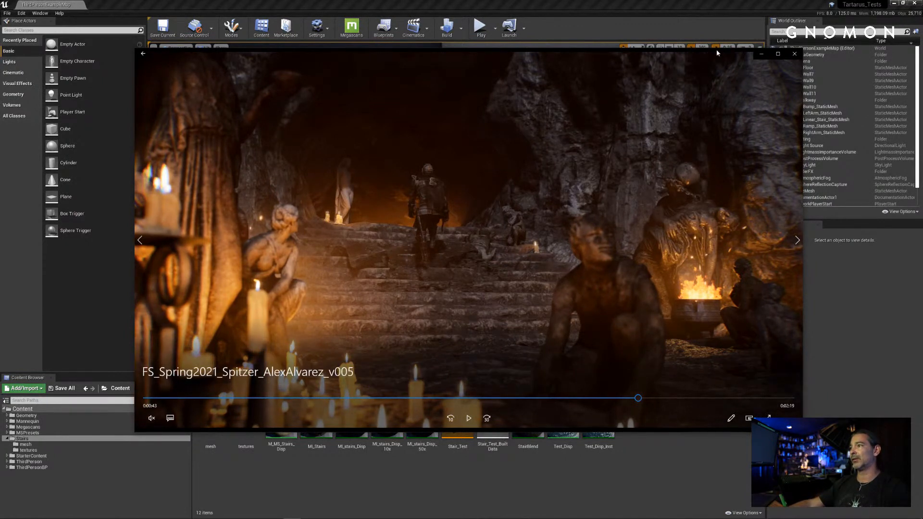
Minimize the Unreal Editor and switch to Maya's bridge_cave_layout_020 scene to view the cave entrance and stone bridge
left_click(894, 3)
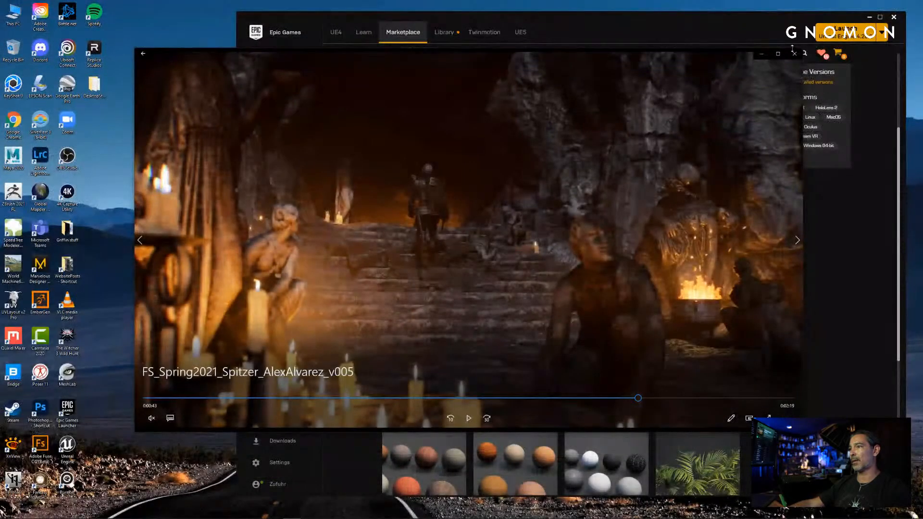
mouse_move(241, 514)
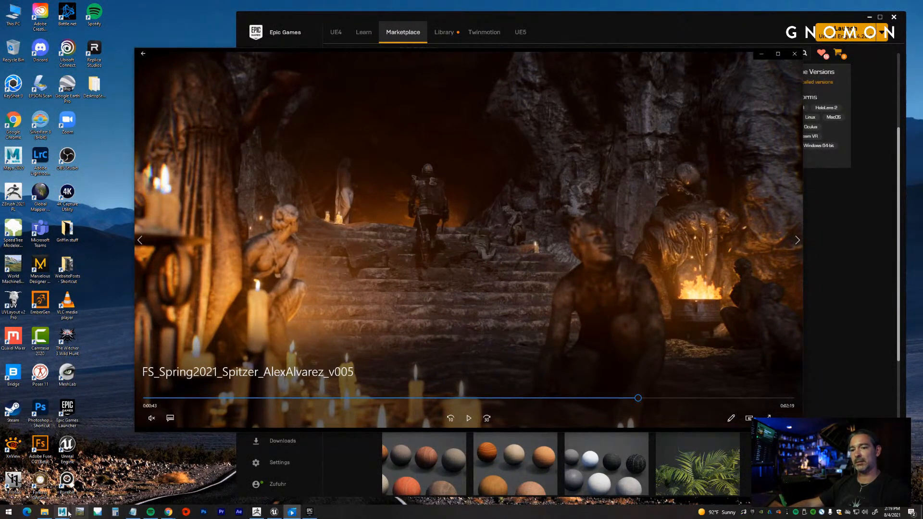
left_click(112, 490)
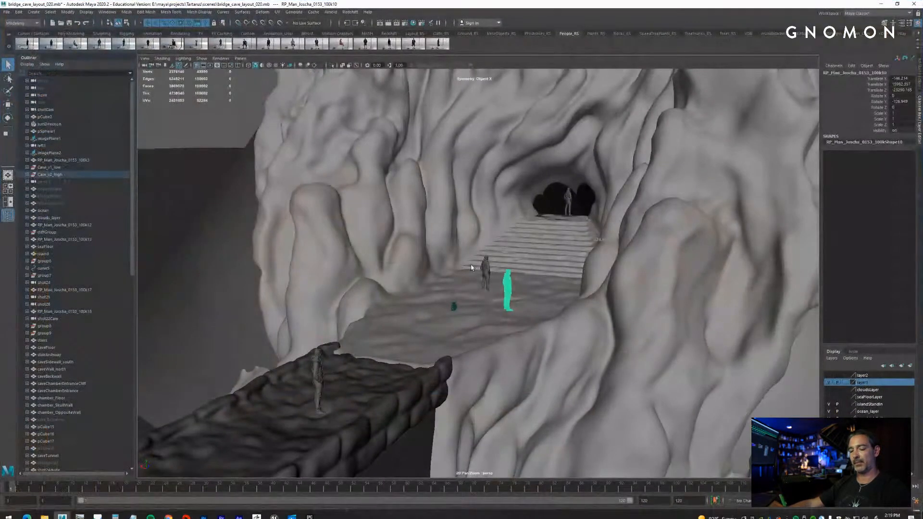
scroll(491, 290, "down", 10)
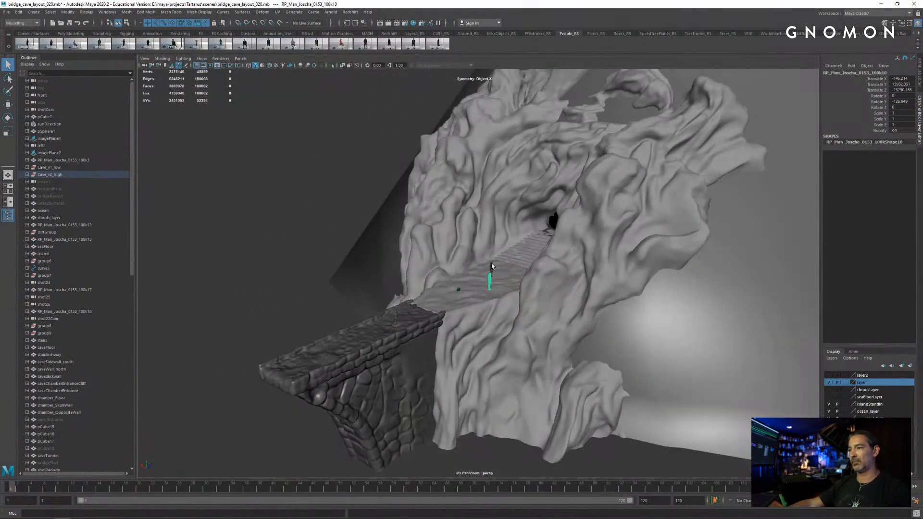
Find the layout sketch image plane behind the cliff model and switch the viewport to wireframe display
left_click_drag(492, 266, 305, 212, "alt")
middle_click_drag(305, 212, 626, 167, "alt")
right_click_drag(627, 167, 503, 187, "alt")
left_click_drag(503, 188, 774, 140, "alt")
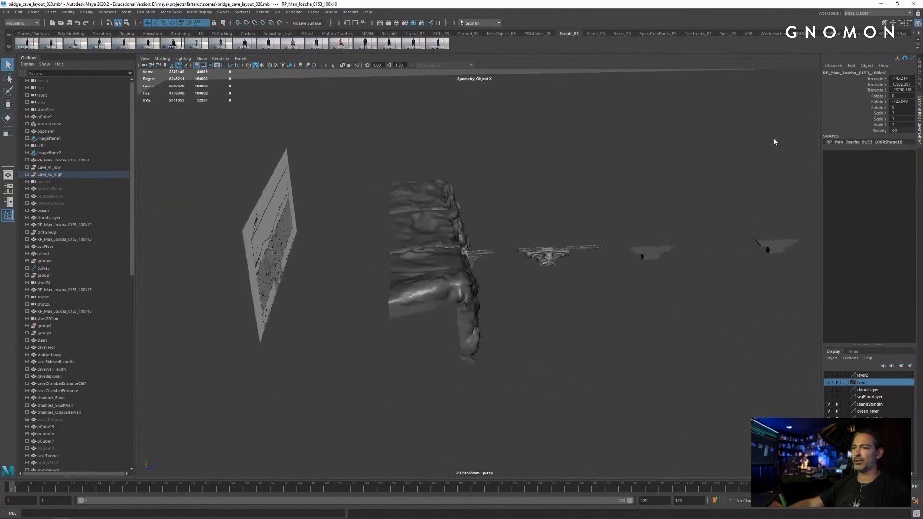
left_click_drag(328, 204, 336, 201, "alt")
right_click_drag(337, 201, 361, 194, "alt")
mouse_move(362, 194)
left_mouse_down("alt")
mouse_move(419, 180)
mouse_move(450, 195)
mouse_move(455, 220)
left_mouse_up("alt")
key("4")
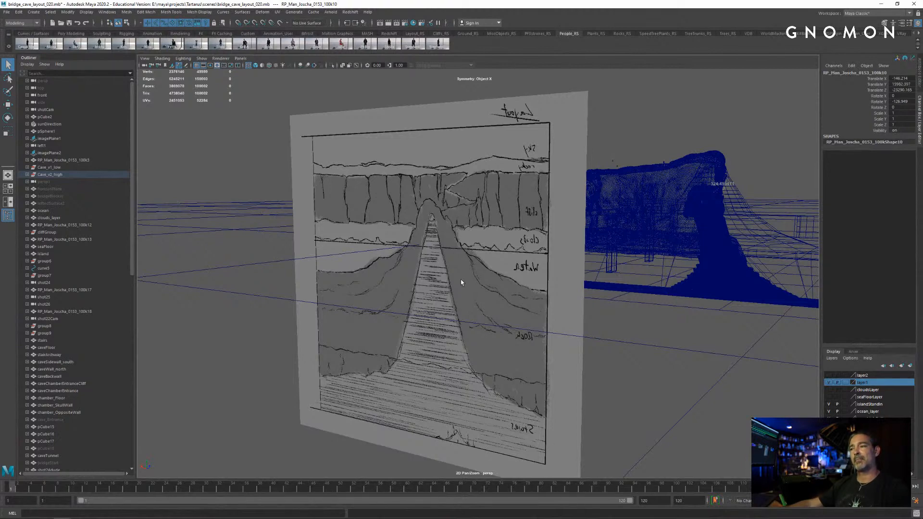
mouse_move(461, 282)
left_mouse_down("alt")
mouse_move(465, 264)
mouse_move(457, 278)
left_mouse_up("alt")
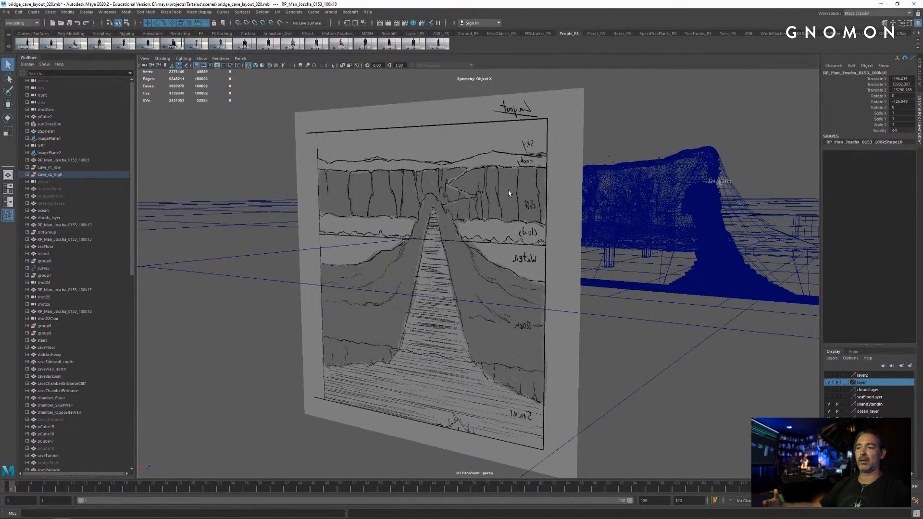
Hide the polygon objects in the viewport and examine the sketch's stairs, rock, water, clouds, cliff and sky from its readable side
scroll(518, 185, "up", 3)
mouse_move(517, 185)
left_mouse_down("alt")
mouse_move(553, 233)
mouse_move(511, 238)
left_mouse_up("alt")
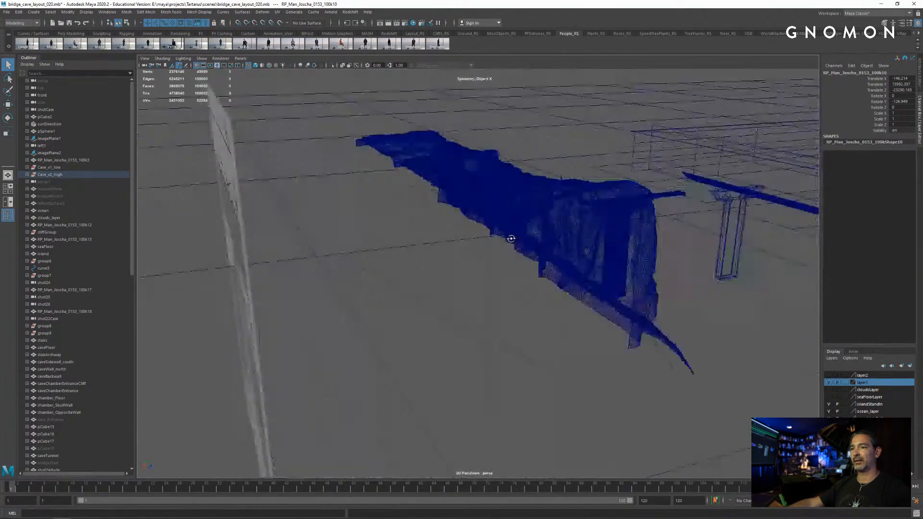
key("[")
left_click(204, 61)
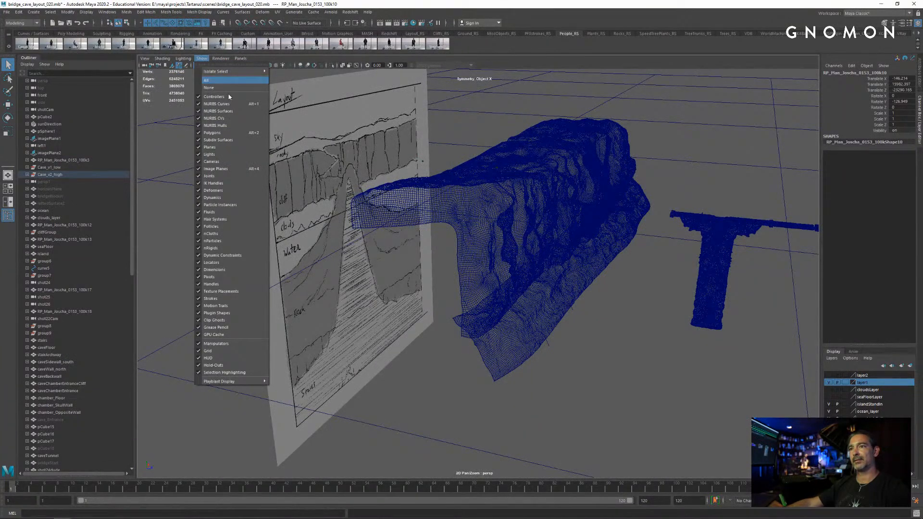
left_click(226, 133)
mouse_move(366, 213)
left_mouse_down("alt")
mouse_move(334, 207)
mouse_move(423, 203)
left_mouse_up("alt")
right_click_drag(423, 203, 500, 200, "alt")
left_click_drag(500, 200, 322, 169, "alt")
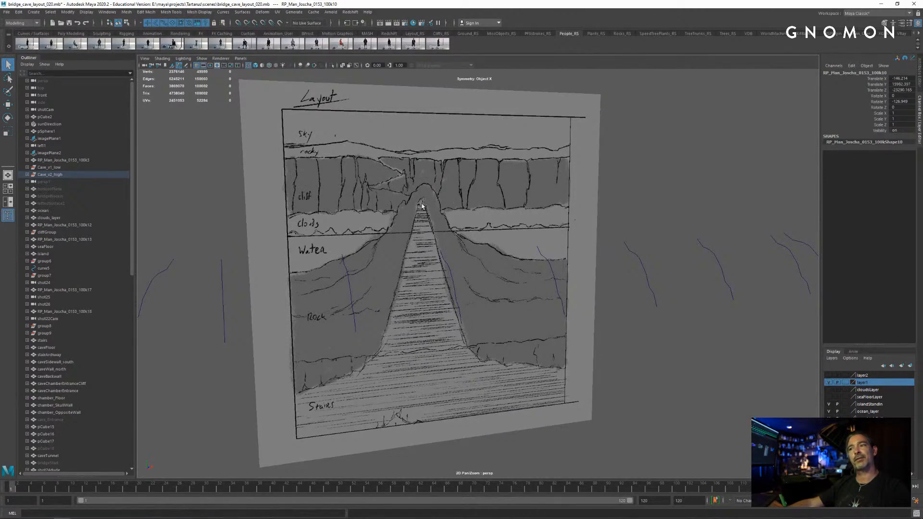
mouse_move(422, 207)
right_mouse_down("alt")
mouse_move(463, 202)
mouse_move(467, 213)
right_mouse_up("alt")
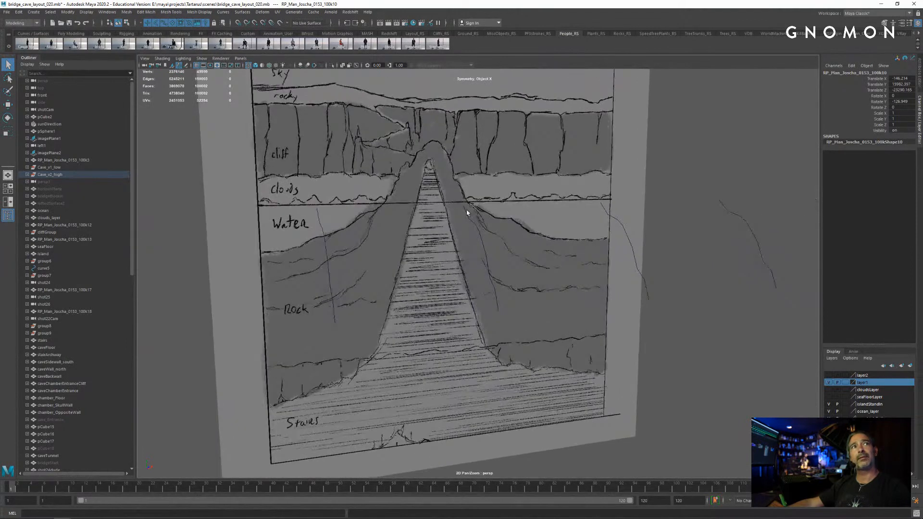
left_click_drag(467, 213, 465, 206, "alt")
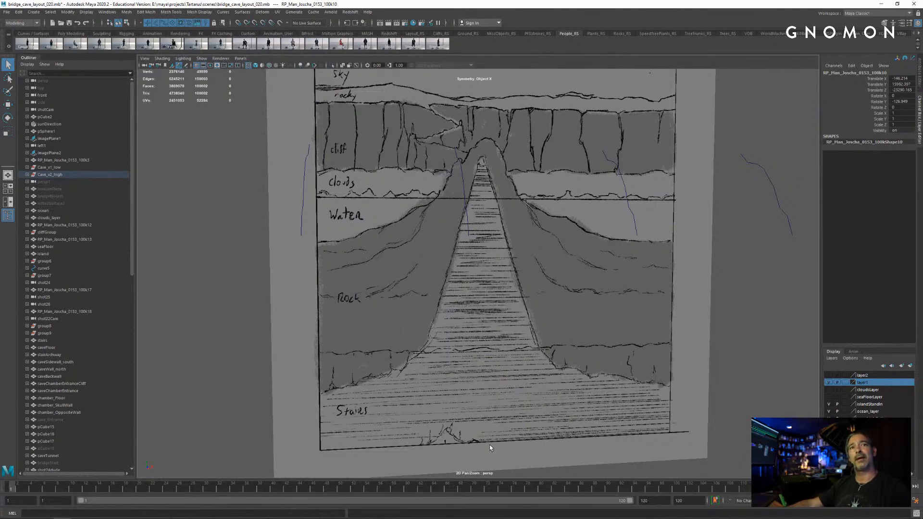
mouse_move(473, 333)
left_mouse_down("alt")
mouse_move(462, 330)
mouse_move(465, 382)
left_mouse_up("alt")
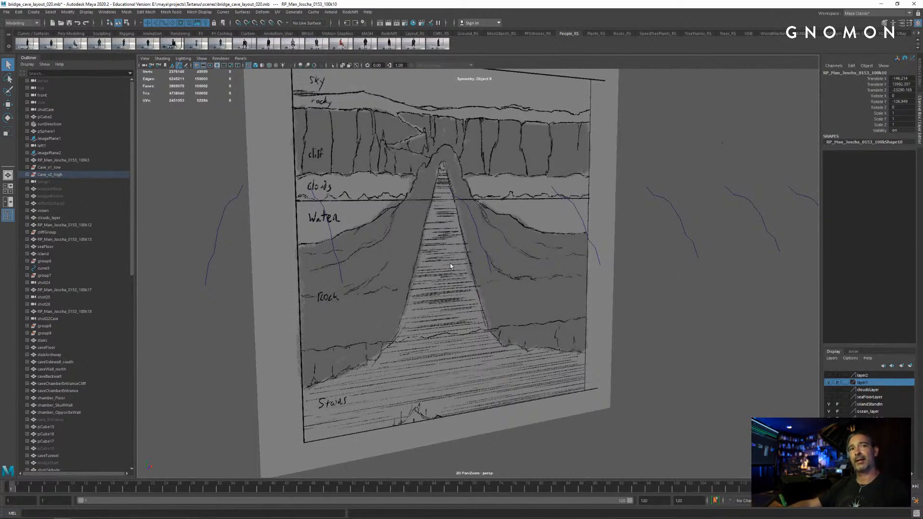
mouse_move(493, 245)
left_mouse_down("alt")
mouse_move(605, 263)
mouse_move(385, 257)
left_mouse_up("alt")
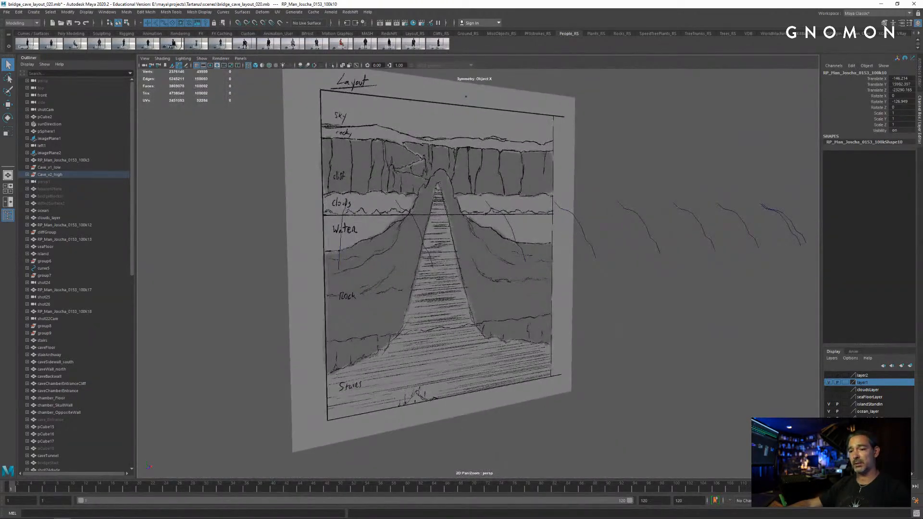
Bring back the film player, rewind to the Tartarus title card and reposition the window over the Maya scene
left_click(275, 512)
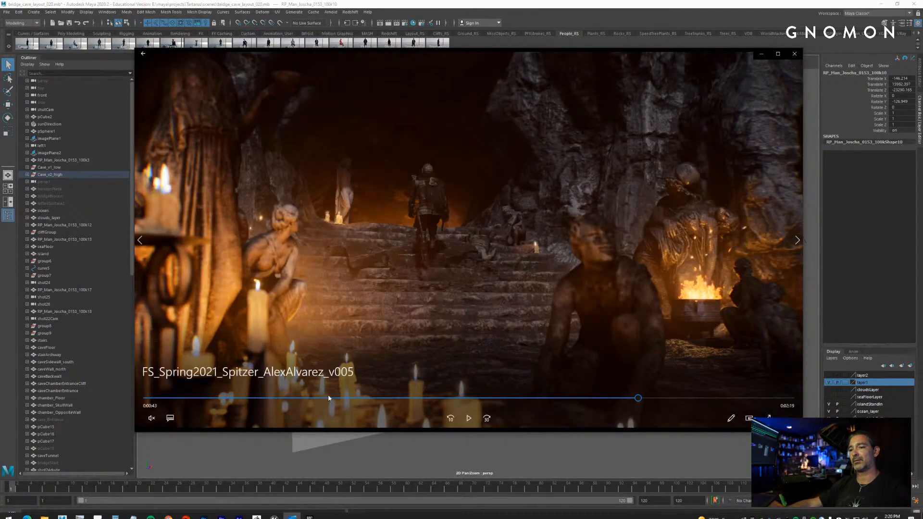
left_click(180, 399)
left_click_drag(180, 399, 162, 399)
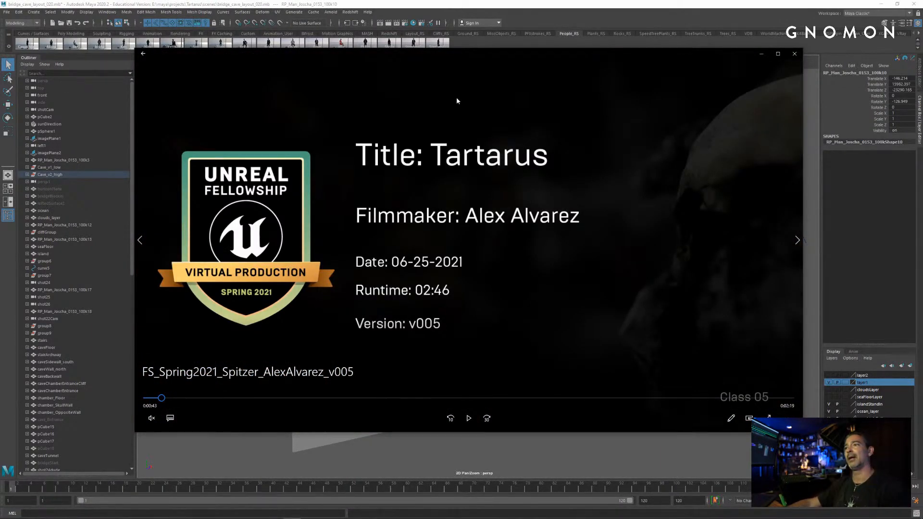
left_click_drag(485, 58, 520, 57)
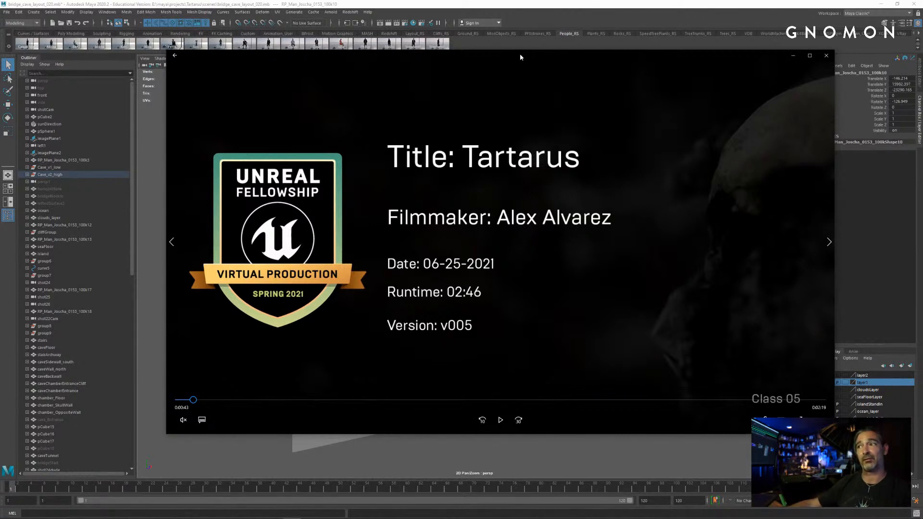
left_click_drag(523, 57, 513, 77)
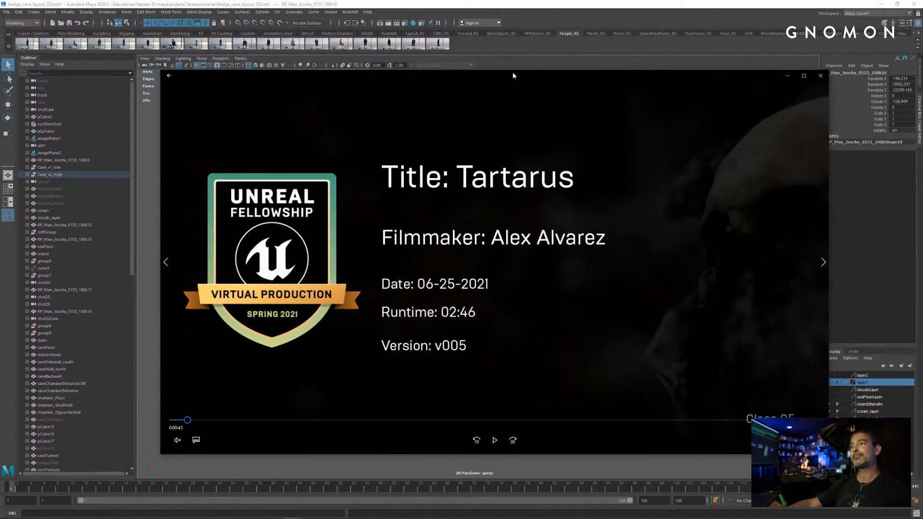
Return to the Maya scene, show the polygon objects again and switch the viewport to shaded display
left_click(546, 8)
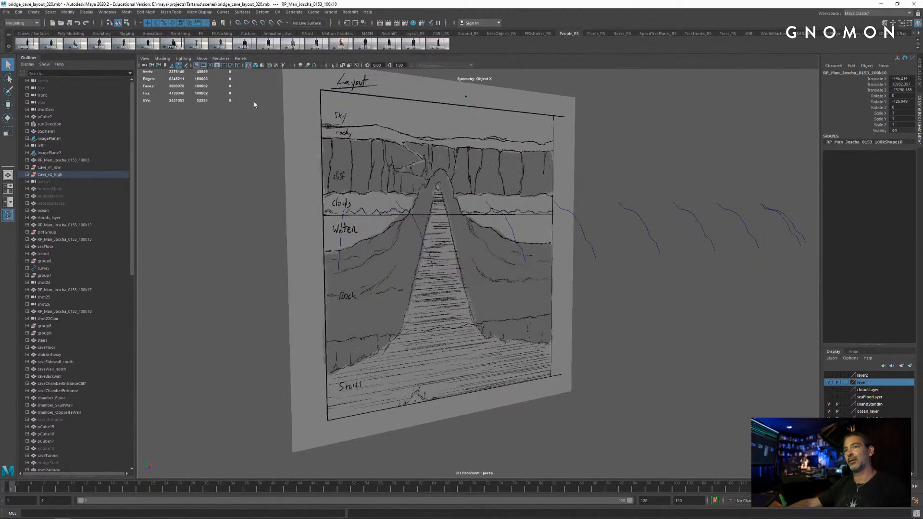
left_click(201, 59)
left_click(230, 128)
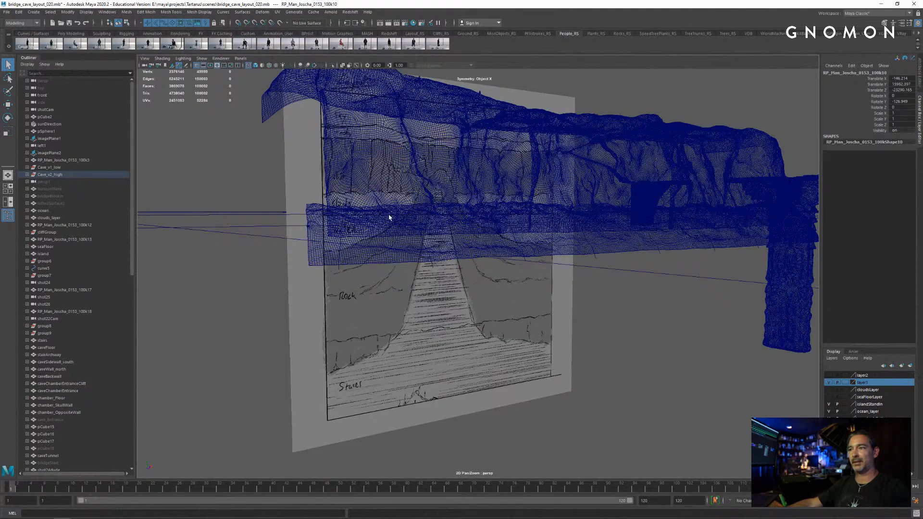
mouse_move(389, 217)
left_mouse_down("alt")
mouse_move(626, 270)
mouse_move(610, 268)
left_mouse_up("alt")
key("5")
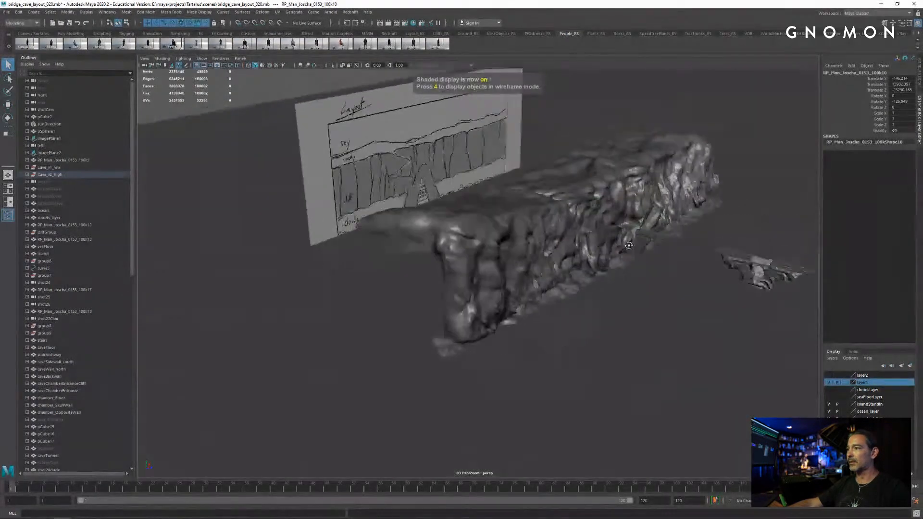
Examine the long cliff and the bridge sections beside it, and frame the sculpted face on the bridge support
mouse_move(610, 268)
right_mouse_down("alt")
mouse_move(535, 223)
mouse_move(401, 213)
right_mouse_up("alt")
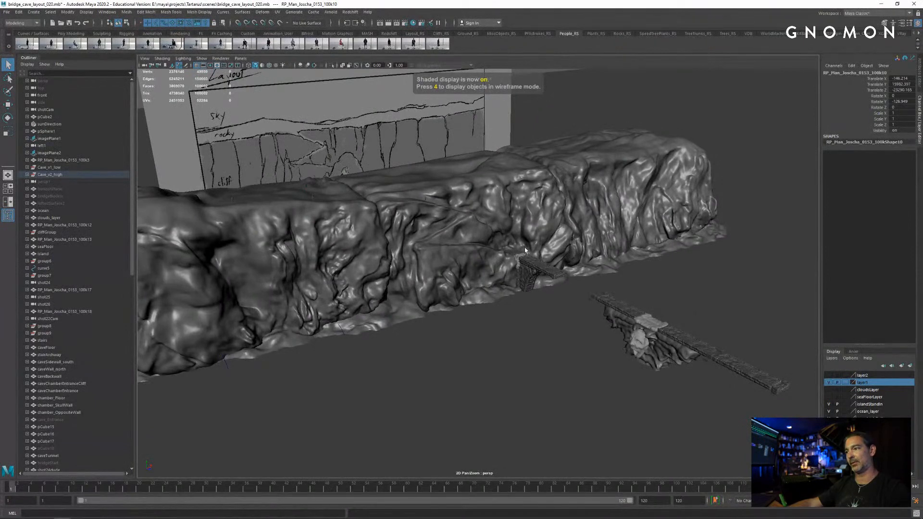
mouse_move(524, 250)
left_mouse_down("alt")
mouse_move(569, 256)
mouse_move(662, 237)
left_mouse_up("alt")
right_click_drag(662, 237, 672, 235, "alt")
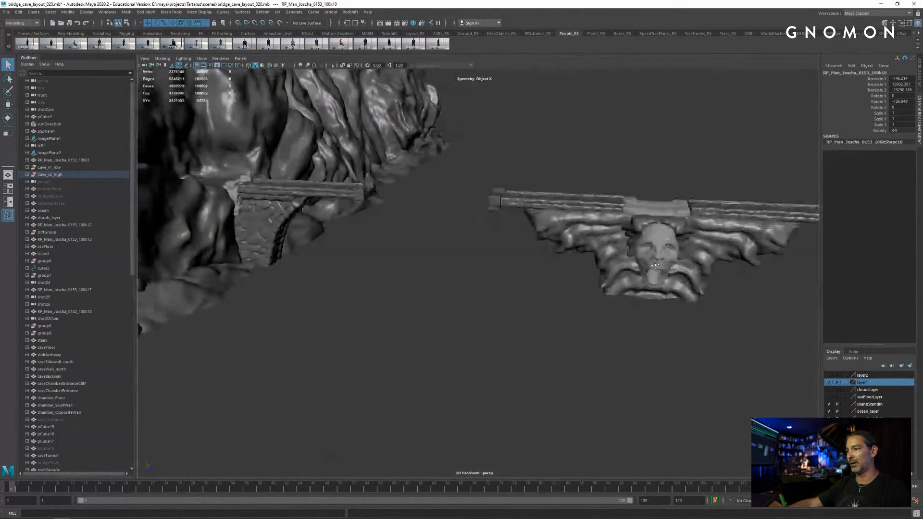
middle_click_drag(673, 236, 649, 244, "alt")
left_click(647, 250)
key("f")
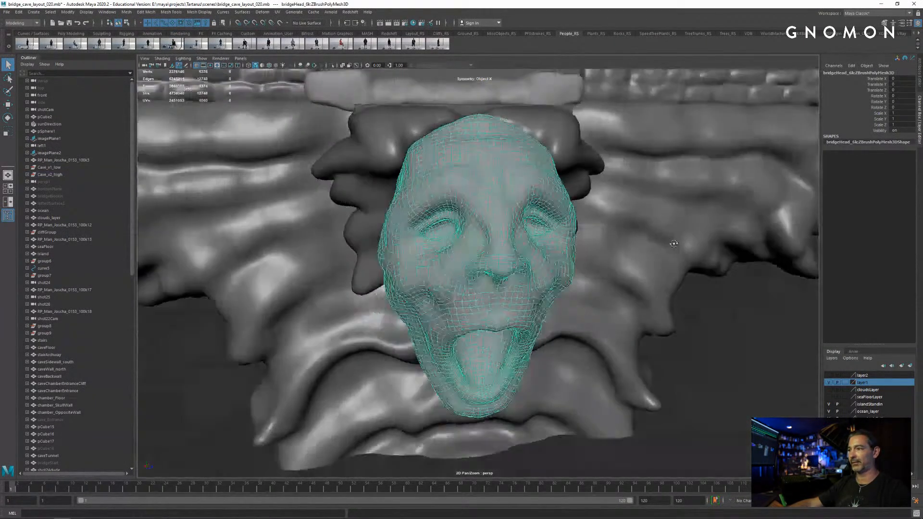
Follow the bridge sections to the island, frame the cave entrance mesh, and deselect it to examine the cave, stairs and bridge end
right_click_drag(648, 250, 504, 216, "alt")
left_click_drag(505, 217, 577, 234, "alt")
right_click_drag(576, 234, 475, 184, "alt")
left_click_drag(475, 184, 573, 183, "alt")
left_click(572, 194)
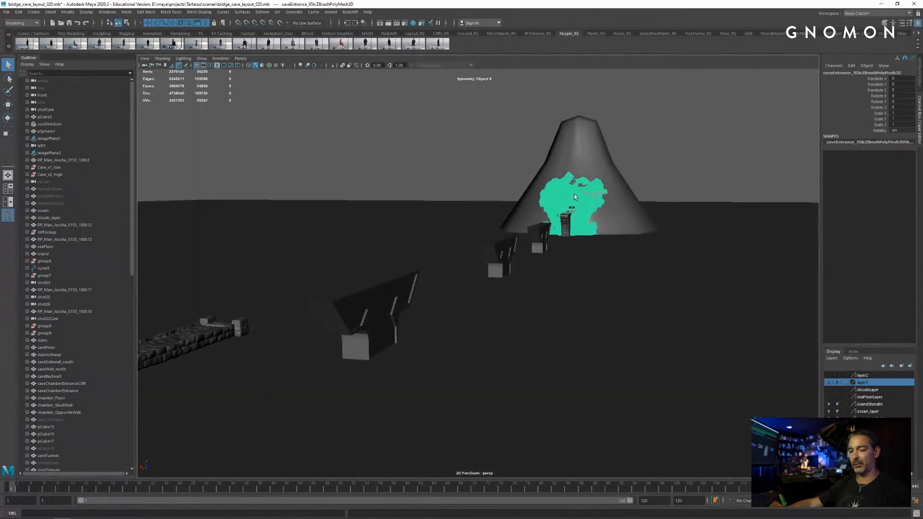
key("f")
left_click(329, 148)
right_click_drag(553, 240, 504, 159, "alt")
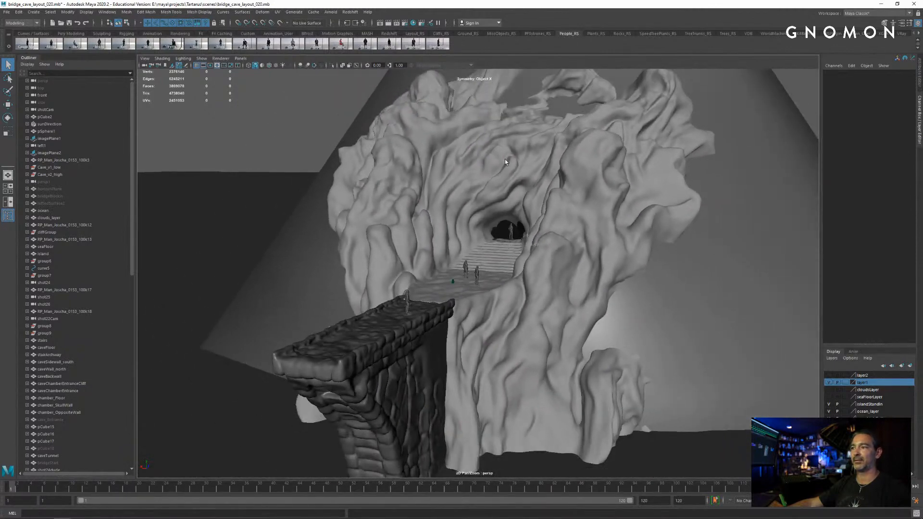
Examine the sculpted cave island from afar and up close, including the bridge end, entrance platform, stairs and scale figures
left_click(409, 258)
left_click(291, 149)
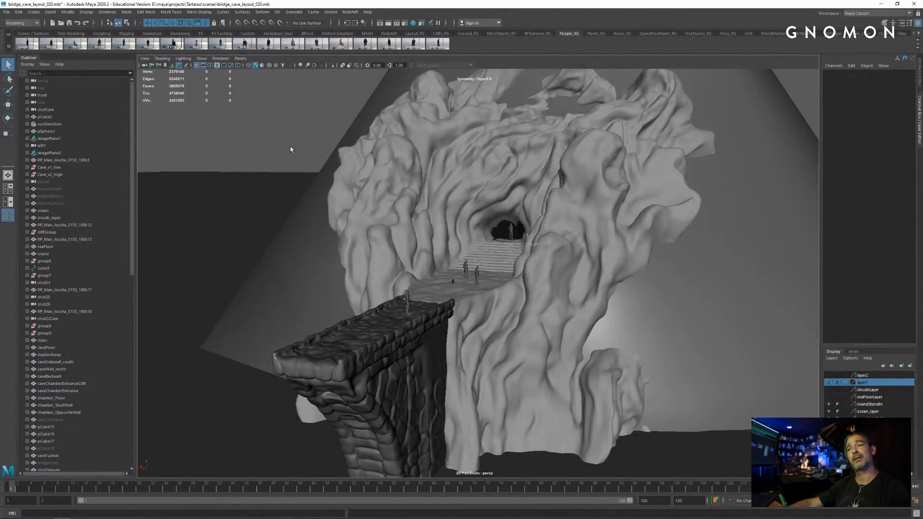
right_click_drag(312, 156, 370, 234, "alt")
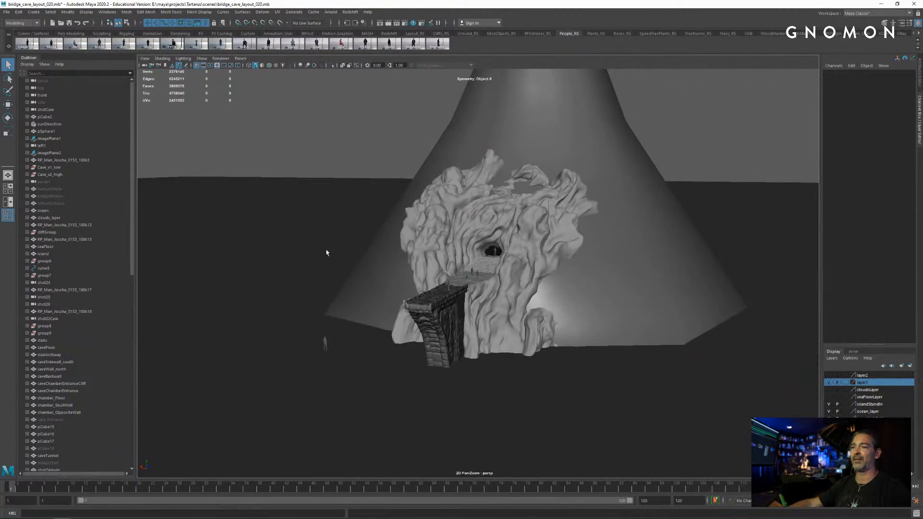
left_click_drag(487, 203, 601, 240, "alt")
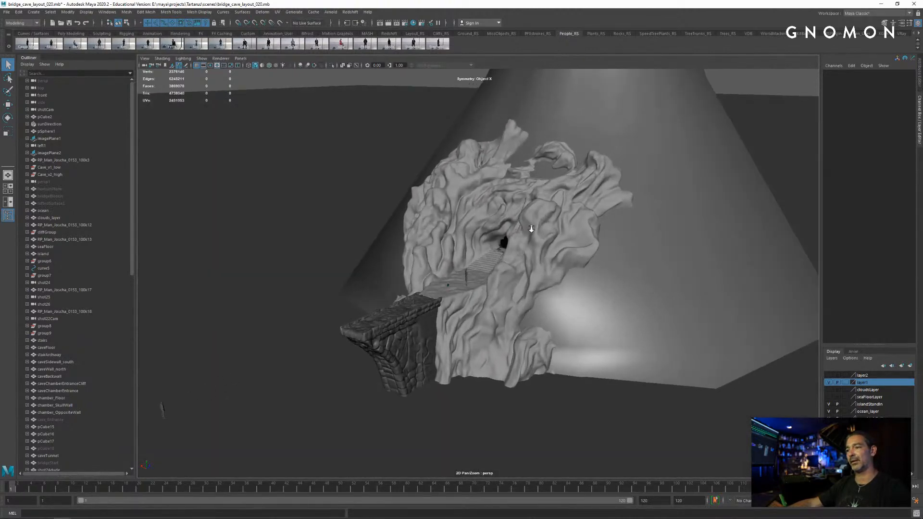
right_click_drag(601, 240, 674, 265, "alt")
left_click_drag(675, 265, 649, 254, "alt")
right_click_drag(649, 255, 600, 238, "alt")
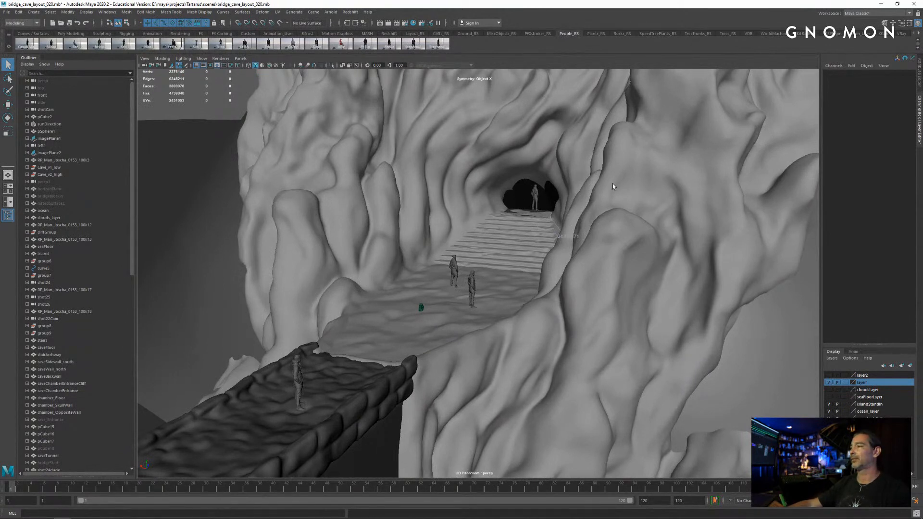
left_click_drag(380, 400, 416, 349, "alt")
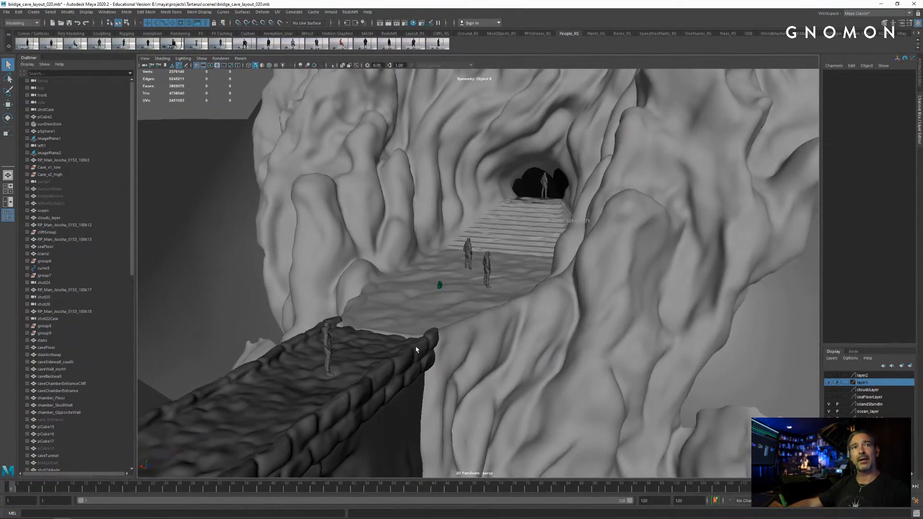
left_click_drag(534, 296, 550, 282, "alt")
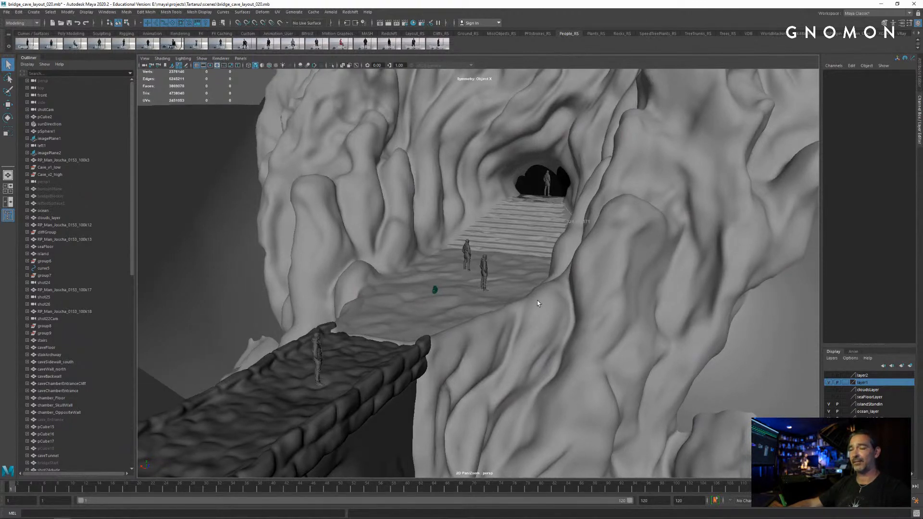
left_click_drag(538, 303, 556, 264, "alt")
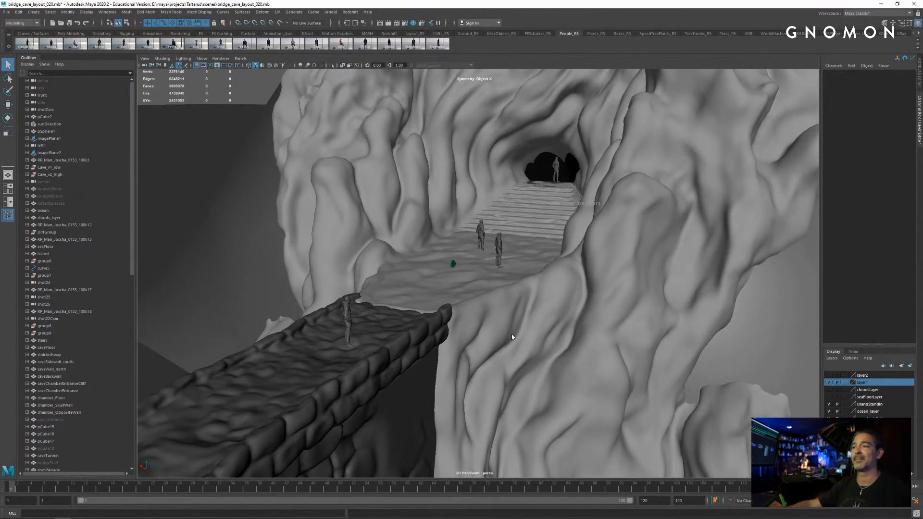
Switch to the Tartarus_Tests project in Unreal Editor and open the Stair_Test level from the Stairs folder
mouse_move(284, 516)
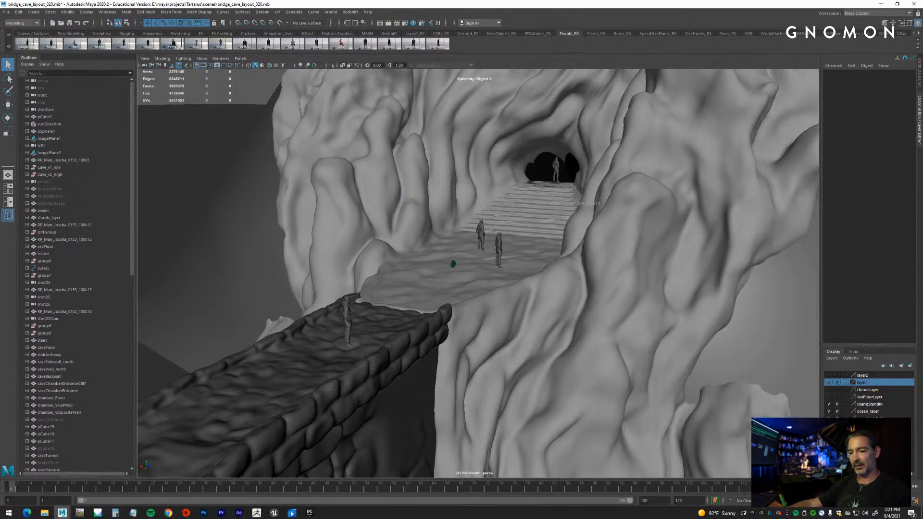
left_click(301, 469)
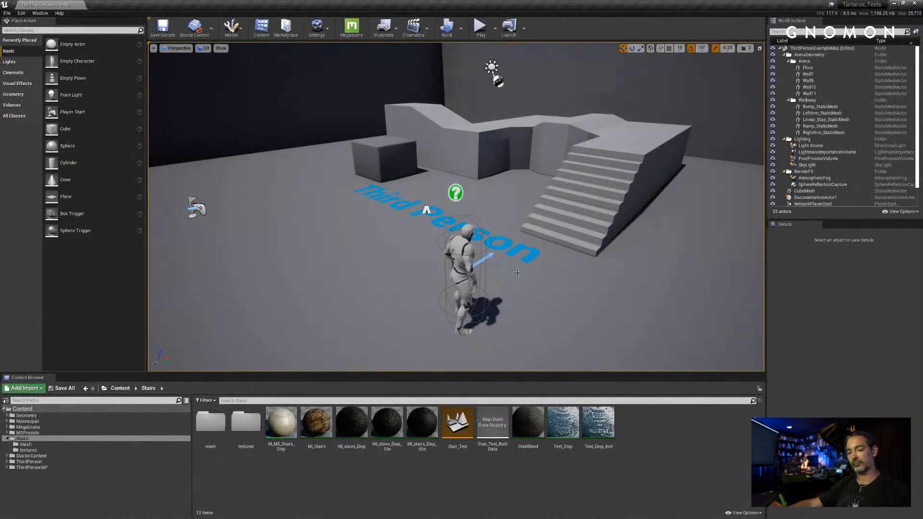
right_click_drag(515, 270, 519, 219)
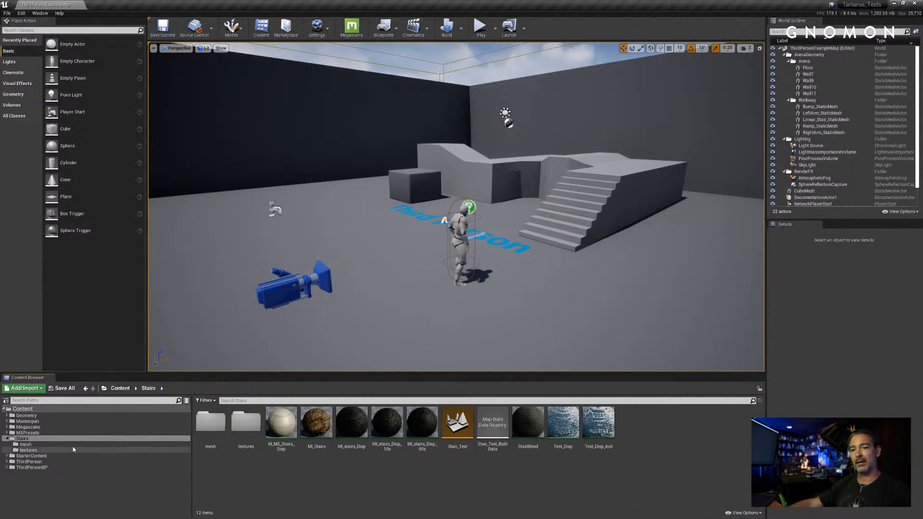
left_click(57, 439)
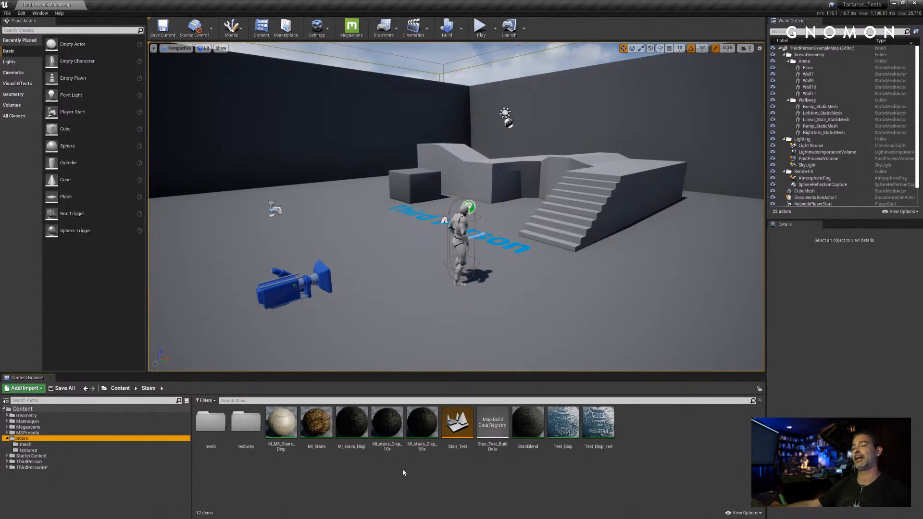
left_click(458, 427)
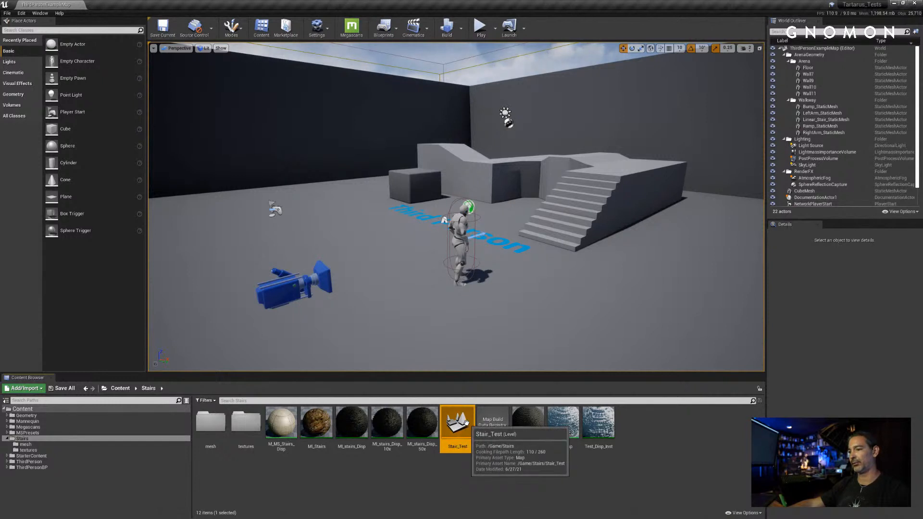
double_click(455, 427)
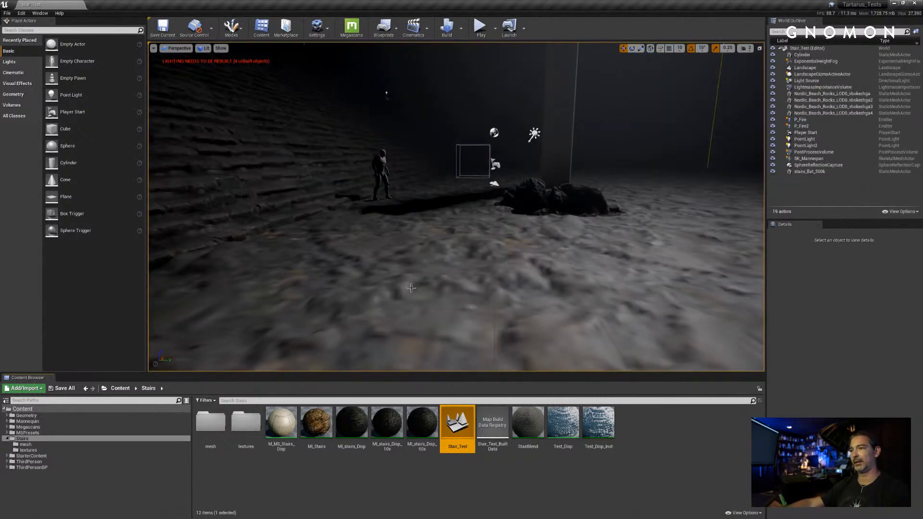
Look over the stairs and rocky ground, start playing the level and run the mannequin towards the stairs
right_click_drag(470, 232, 471, 232)
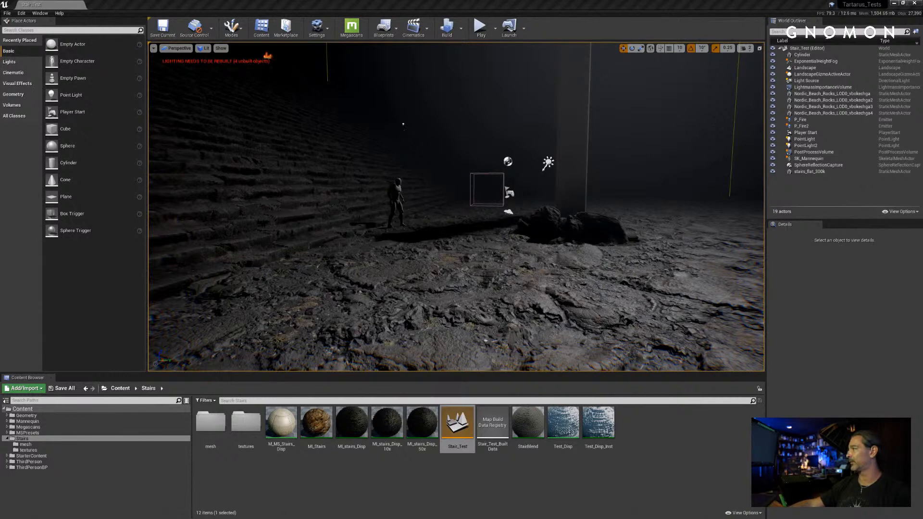
right_click_drag(475, 214, 472, 217)
key("d")
right_click_drag(474, 212, 472, 214)
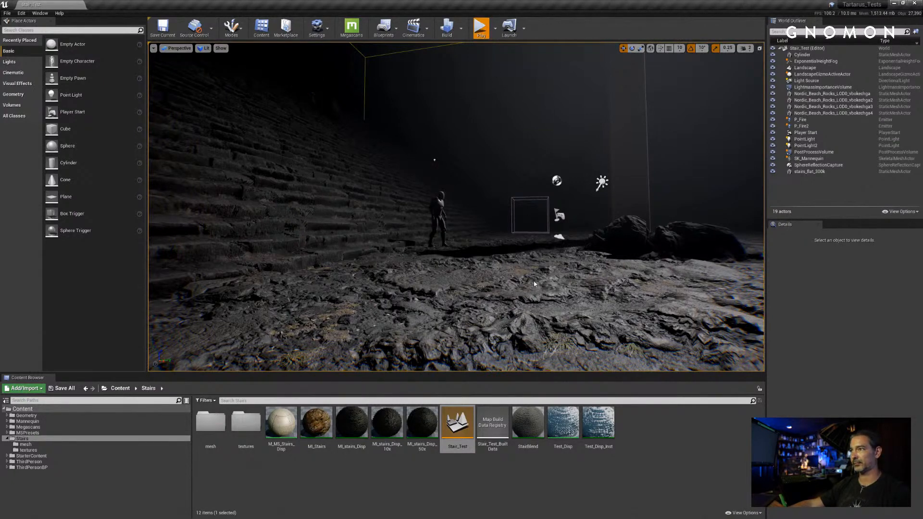
left_click(521, 287)
key("w")
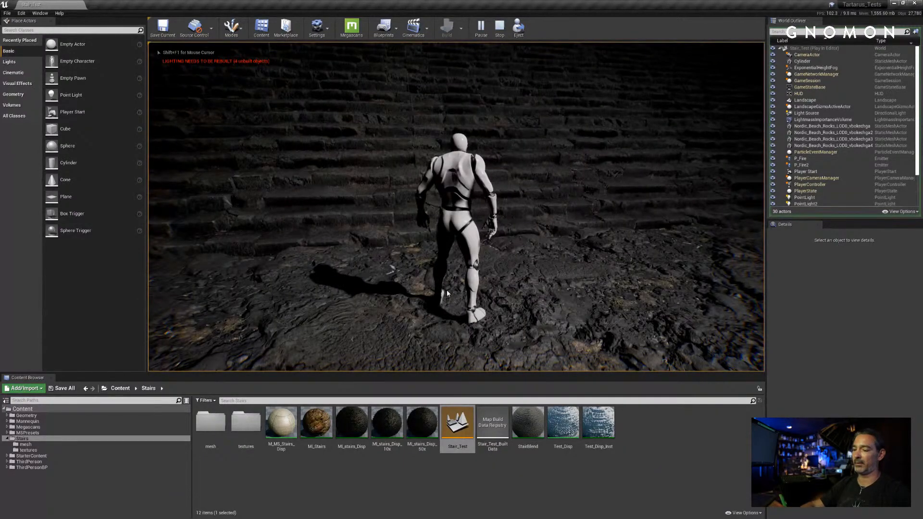
Show the running game in full screen and walk the mannequin up the stairs
key("shift+F1")
key("F11")
left_click(446, 293)
key("w")
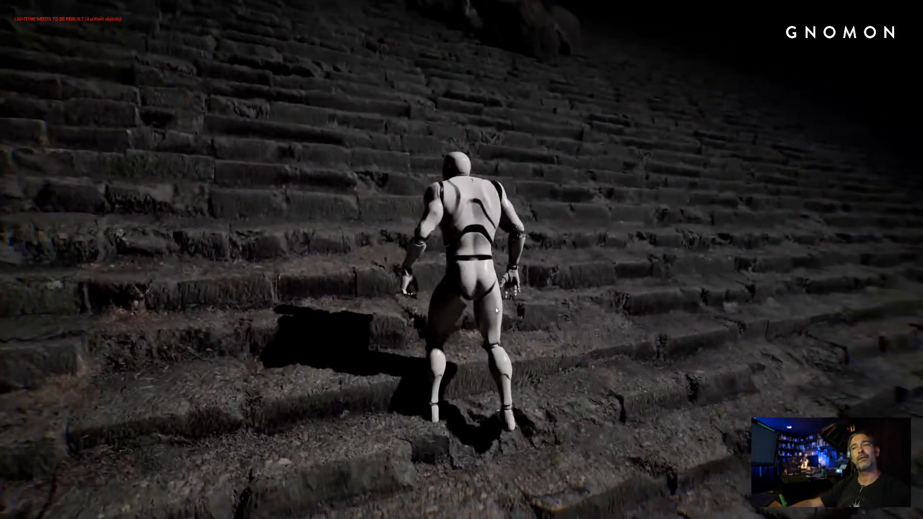
Bring the mannequin down to the rocky ground, run and jump around the fire and rocks, and end the play session
key("s")
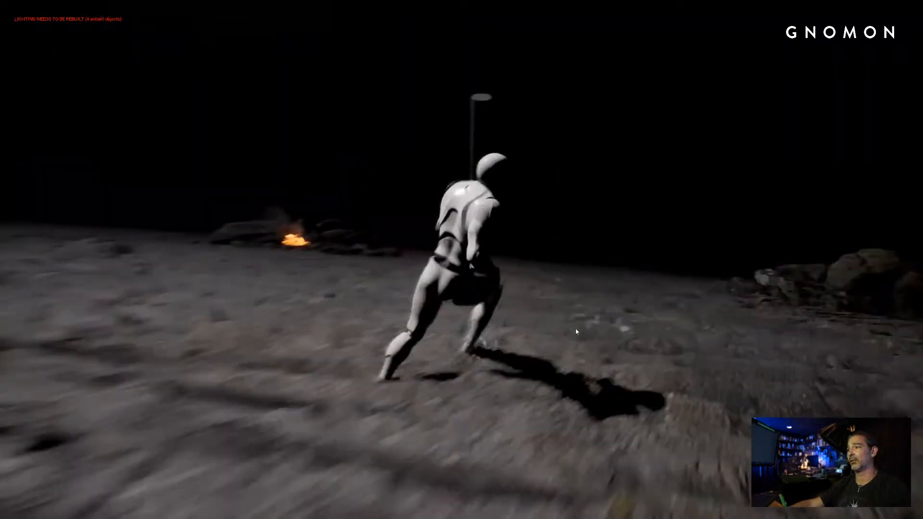
key("space")
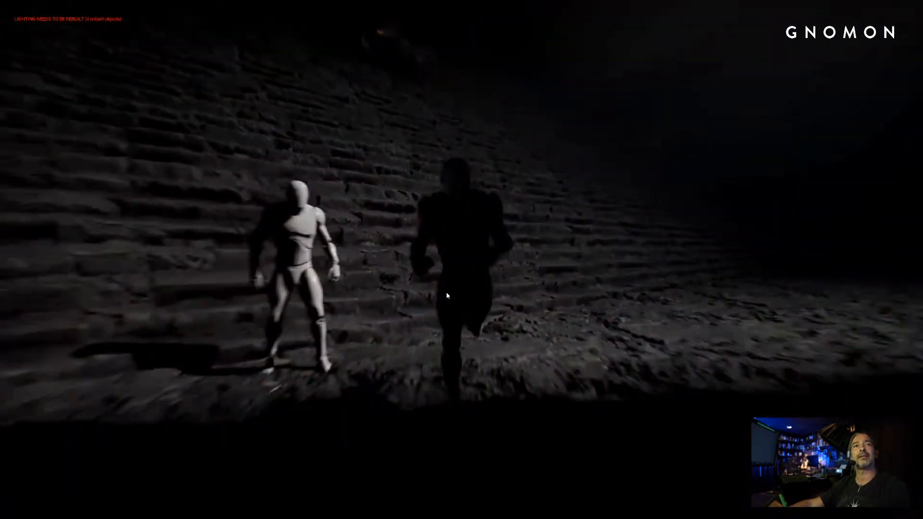
key("w")
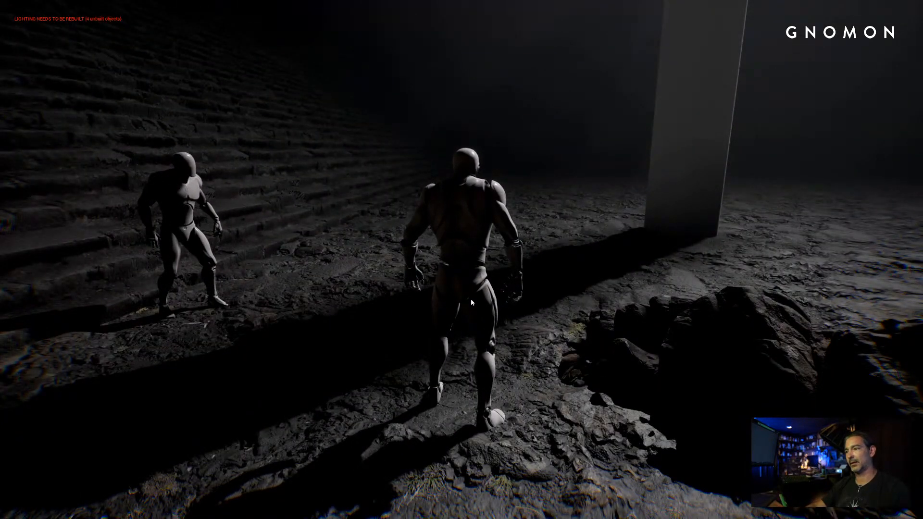
key("Escape")
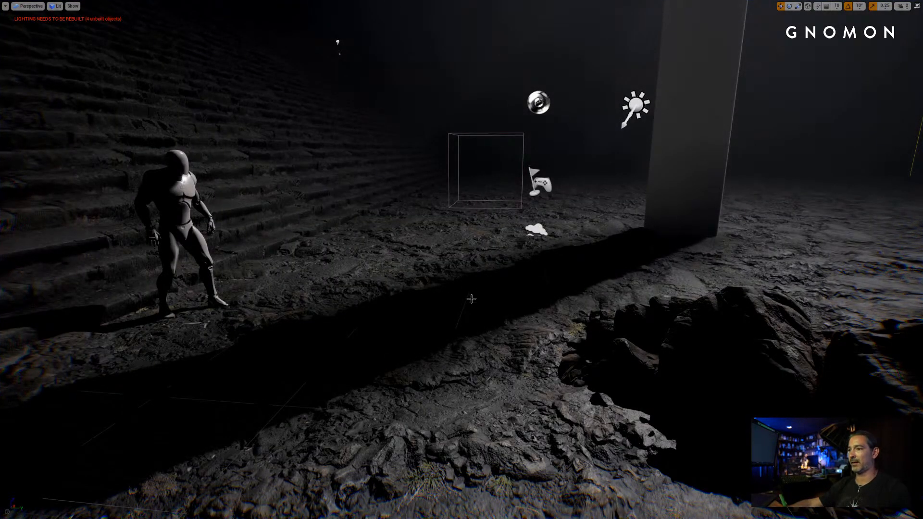
Leave full screen, enlarge the viewport over the content browser and hide the ExponentialHeightFog actor
mouse_move(471, 299)
right_mouse_down()
mouse_move(445, 299)
mouse_move(479, 297)
right_mouse_up()
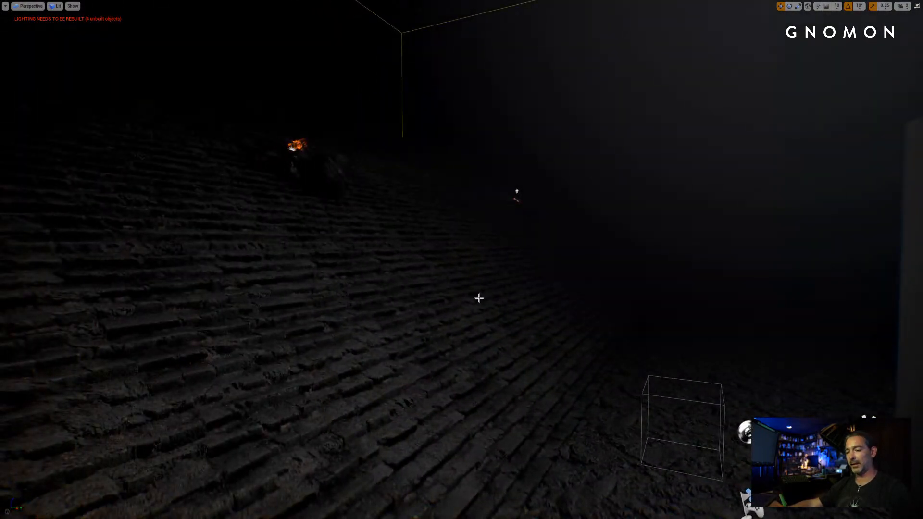
key("F11")
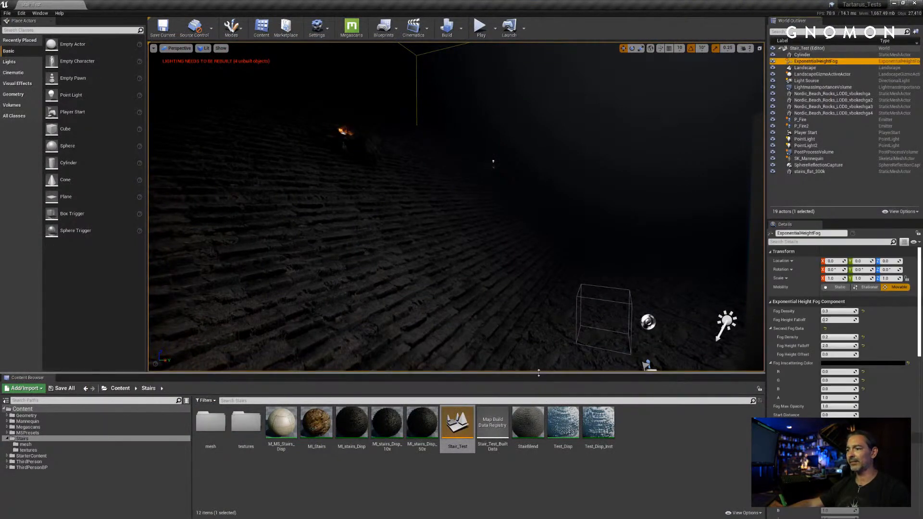
left_click_drag(539, 386, 538, 407)
mouse_move(505, 315)
right_mouse_down()
mouse_move(488, 319)
mouse_move(505, 314)
right_mouse_up()
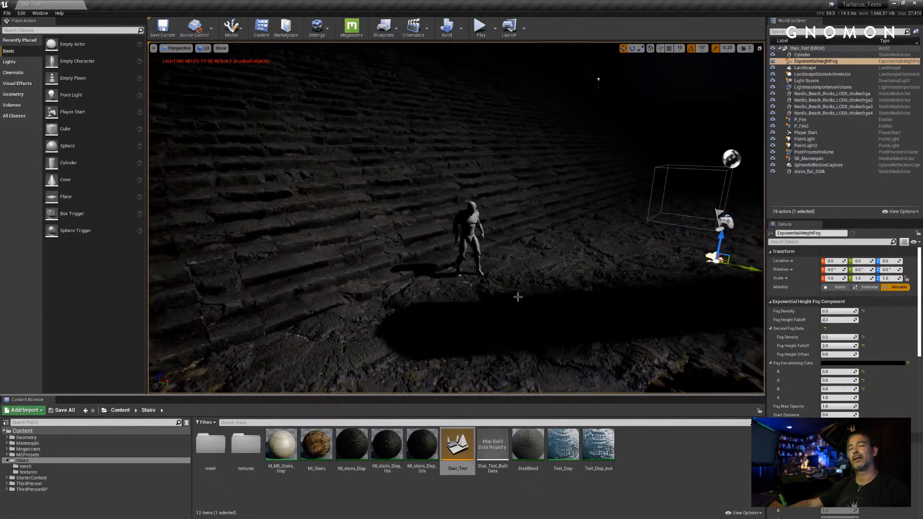
left_click(773, 61)
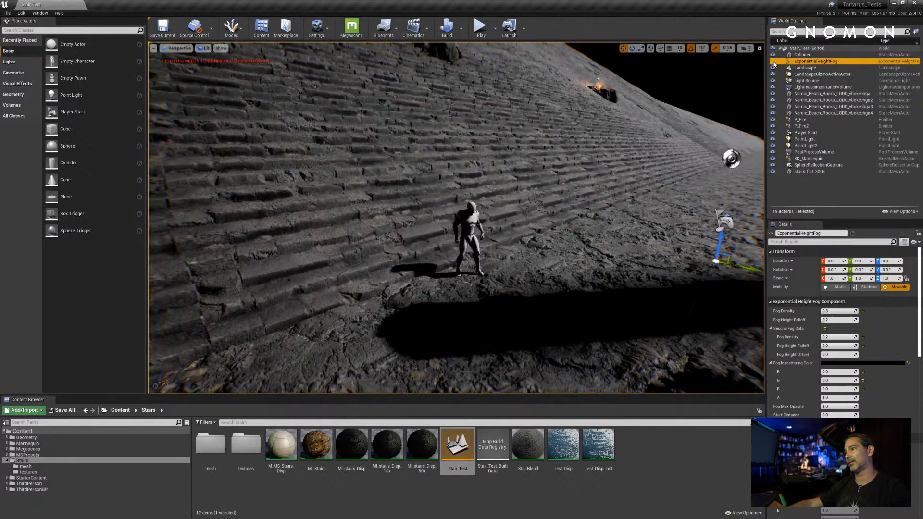
Select the stairs_flat_300k mesh, inspect its steps up close and open its StairBlend material instance
right_click_drag(517, 261, 518, 226)
left_click(502, 200)
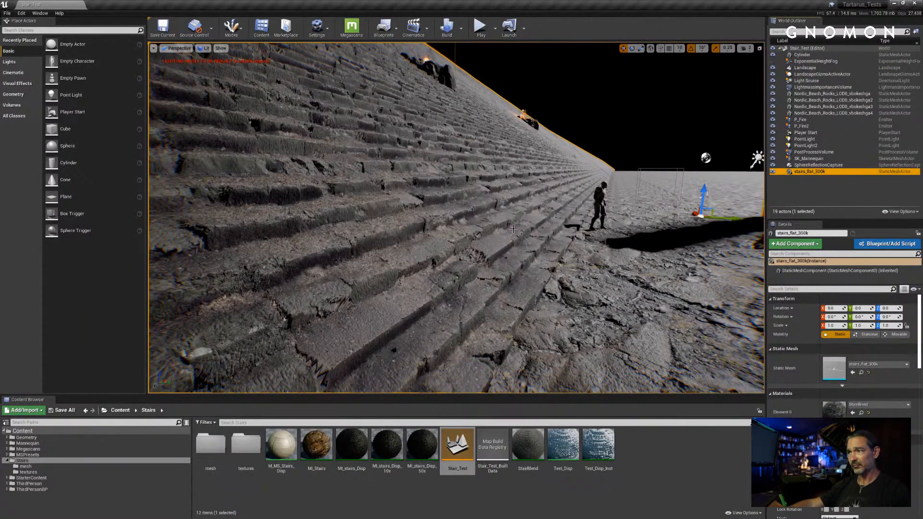
right_click_drag(513, 229, 633, 214)
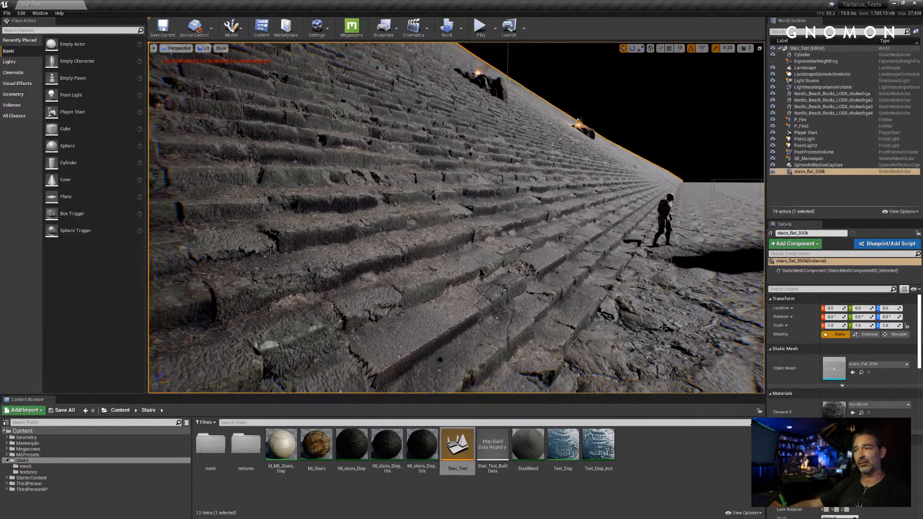
right_click_drag(491, 184, 740, 364)
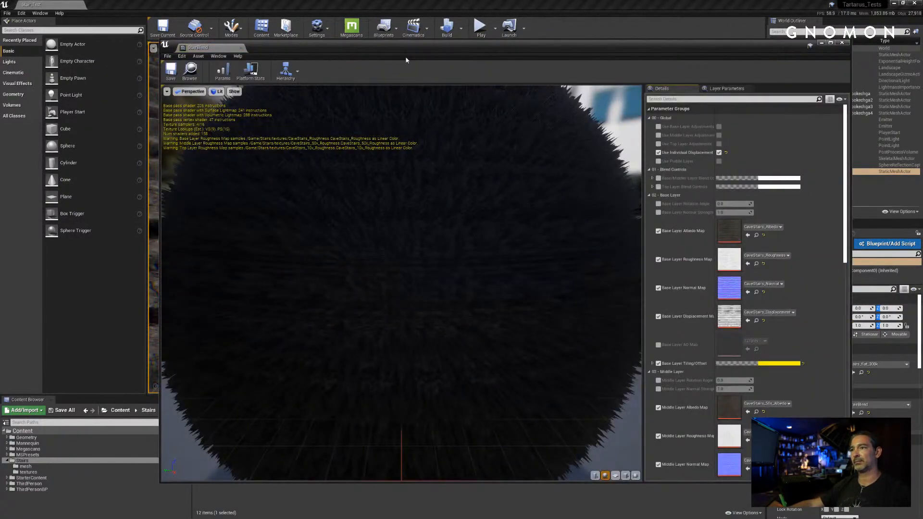
Move the material editor beside the stairs, review the base, middle and top layer maps, and disable the base layer displacement override
left_click_drag(407, 50, 445, 51)
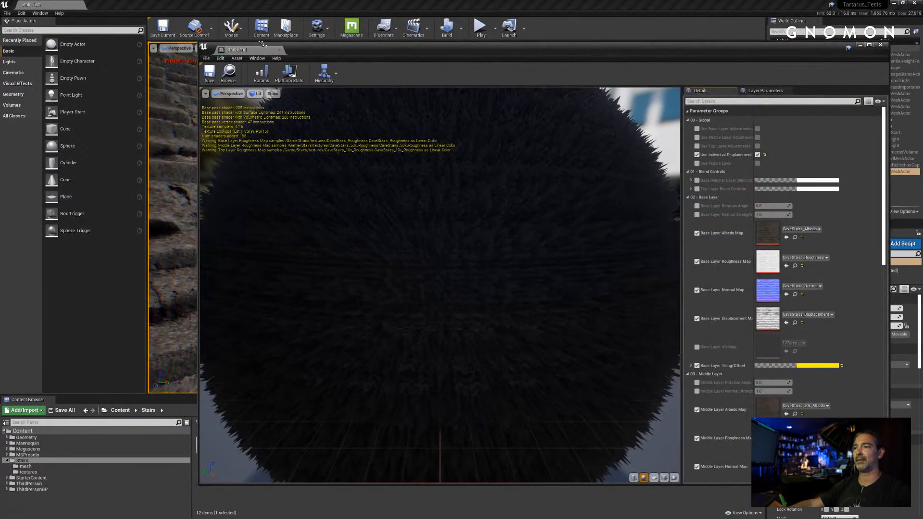
left_click_drag(263, 44, 441, 59)
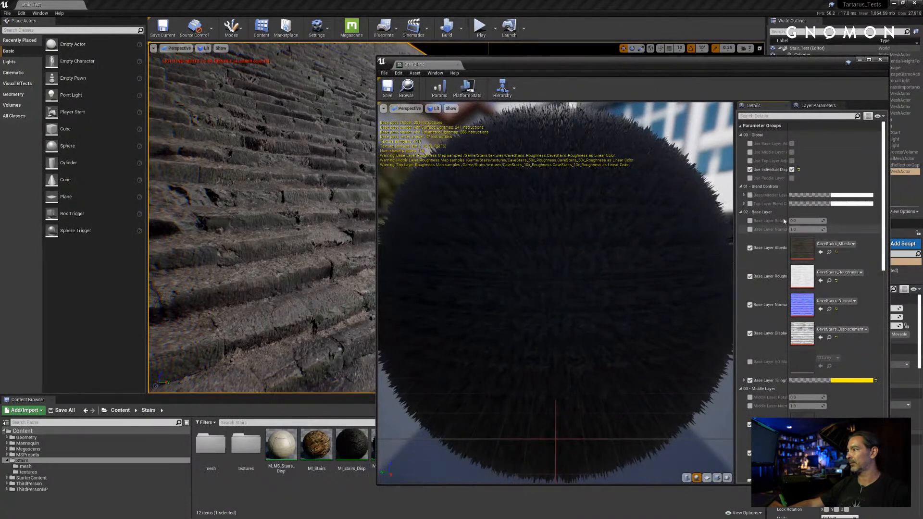
scroll(781, 246, "down", 15)
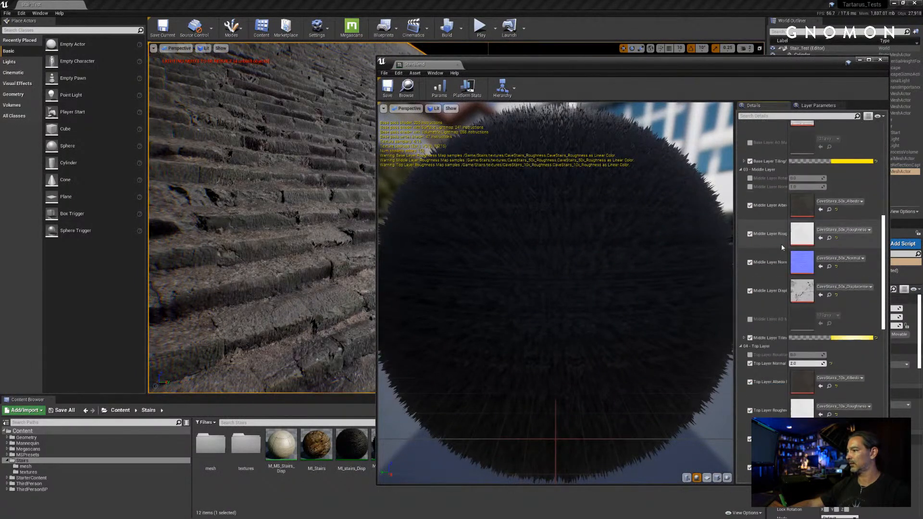
scroll(781, 244, "down", 6)
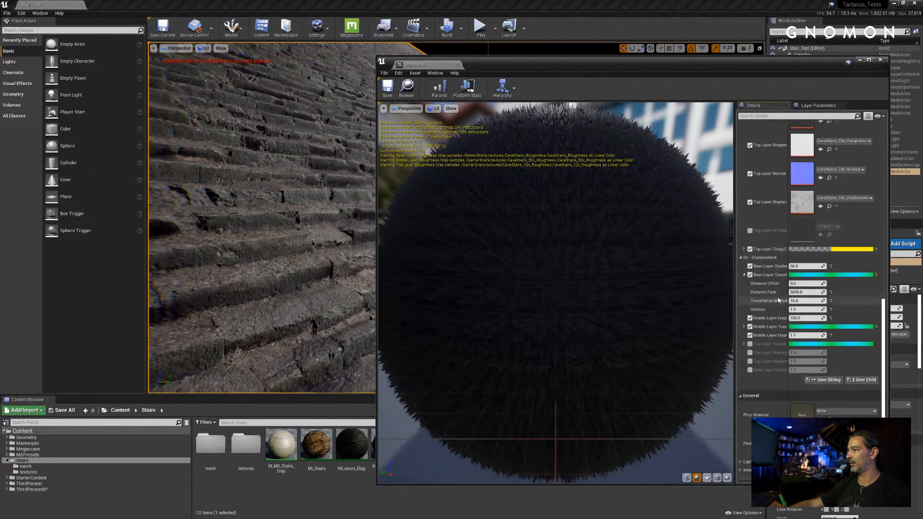
left_click(750, 267)
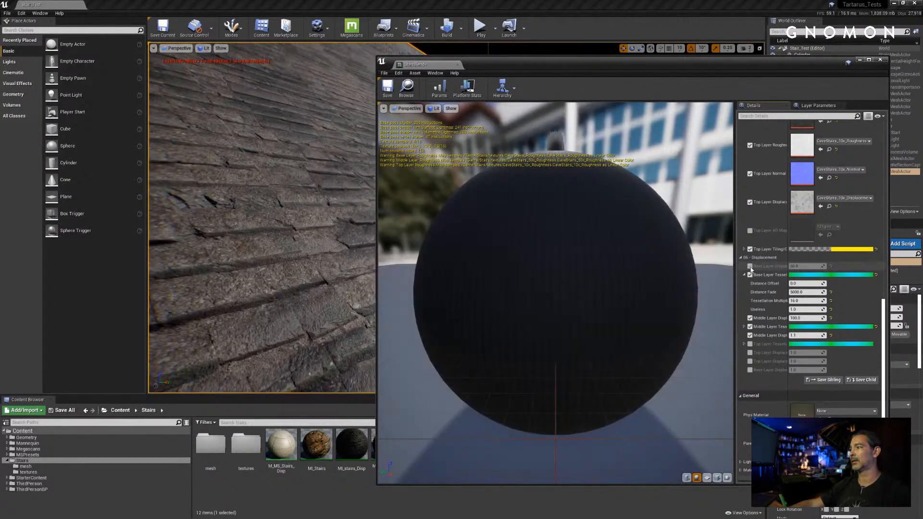
Move the material editor out of the way and compare the stairs without and with base layer displacement
left_click_drag(707, 73, 922, 115)
mouse_move(508, 171)
right_mouse_down()
mouse_move(528, 174)
mouse_move(495, 170)
mouse_move(483, 151)
mouse_move(477, 162)
mouse_move(420, 148)
mouse_move(498, 167)
mouse_move(503, 180)
mouse_move(483, 159)
mouse_move(504, 179)
right_mouse_up()
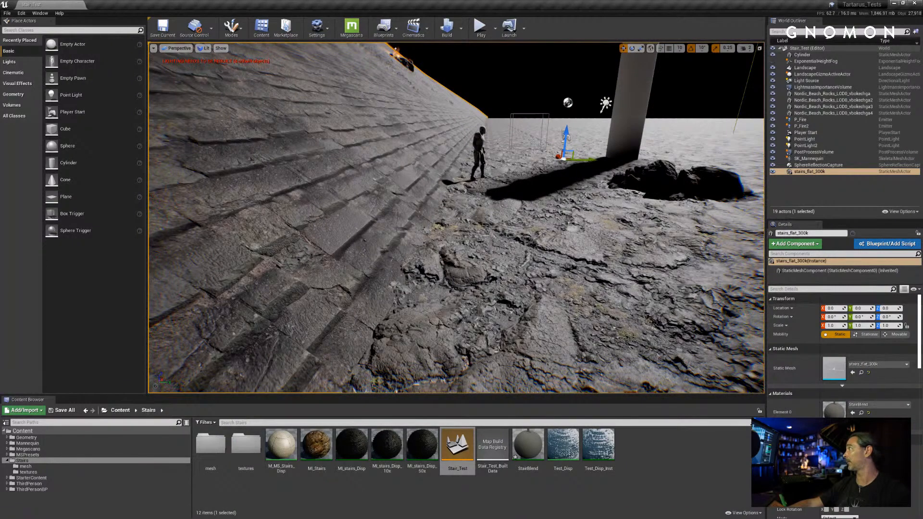
mouse_move(417, 166)
right_mouse_down()
mouse_move(378, 148)
mouse_move(434, 177)
mouse_move(409, 180)
mouse_move(421, 178)
mouse_move(402, 170)
mouse_move(498, 191)
mouse_move(425, 182)
right_mouse_up()
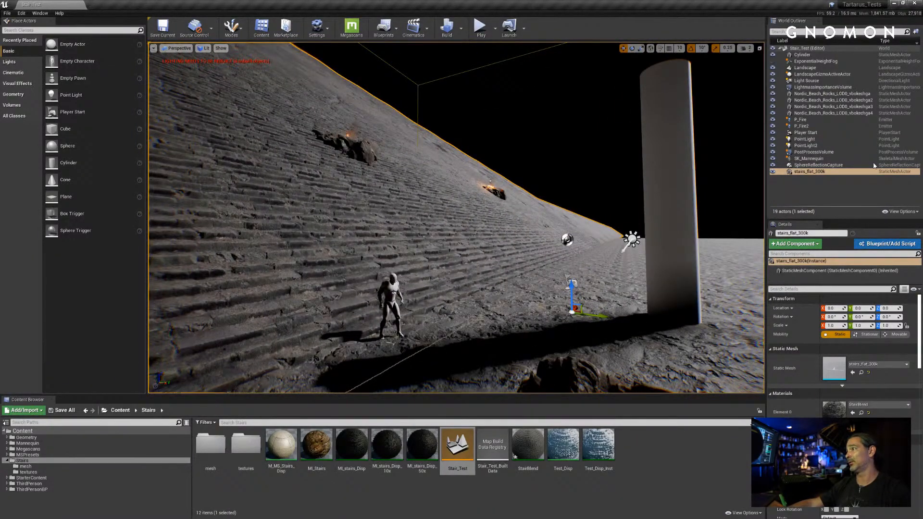
Show the ExponentialHeightFog actor again and inspect the fogged stairs, ground and column around the mannequin
left_click(772, 63)
right_click_drag(437, 286, 439, 285)
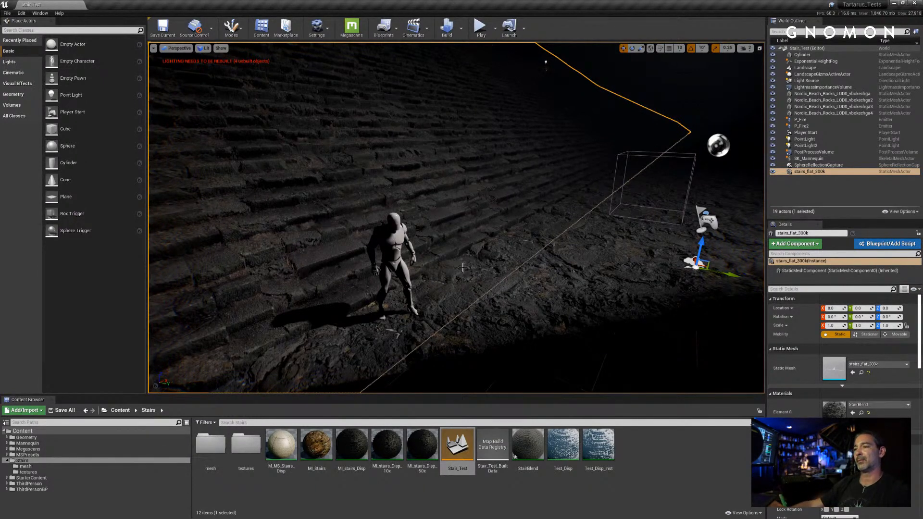
right_click_drag(463, 268, 477, 254)
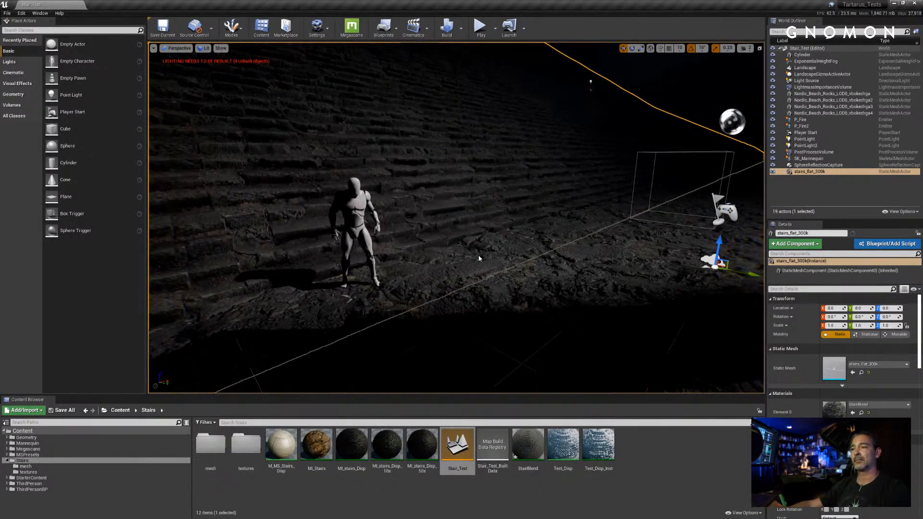
right_click_drag(478, 255, 476, 255)
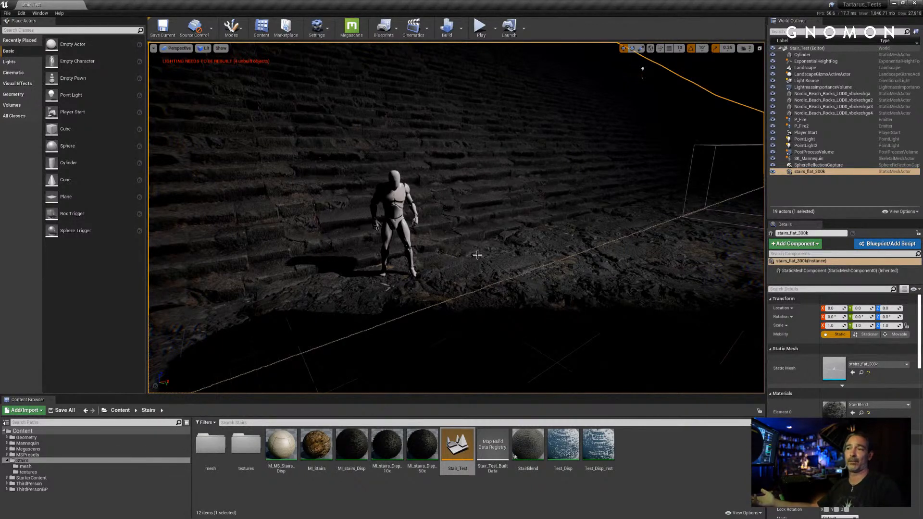
mouse_move(477, 254)
right_mouse_down()
mouse_move(506, 246)
mouse_move(489, 247)
right_mouse_up()
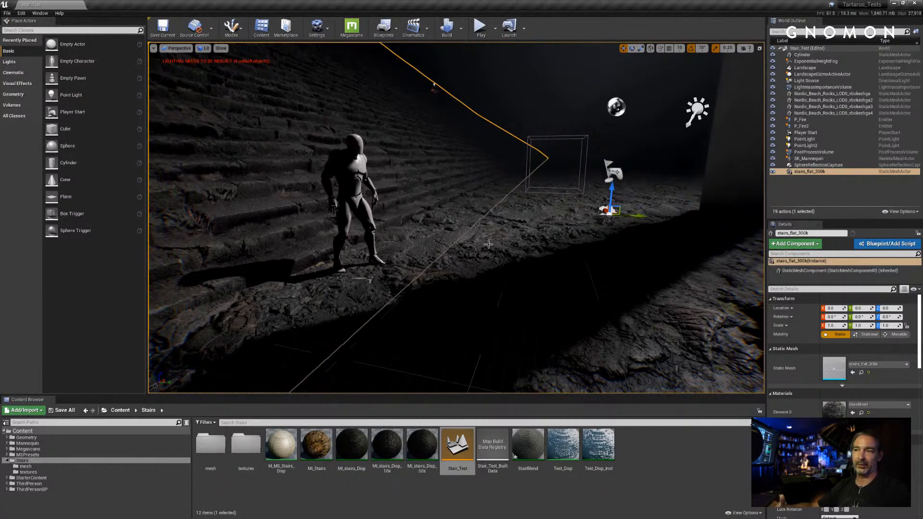
right_click_drag(488, 244, 455, 252)
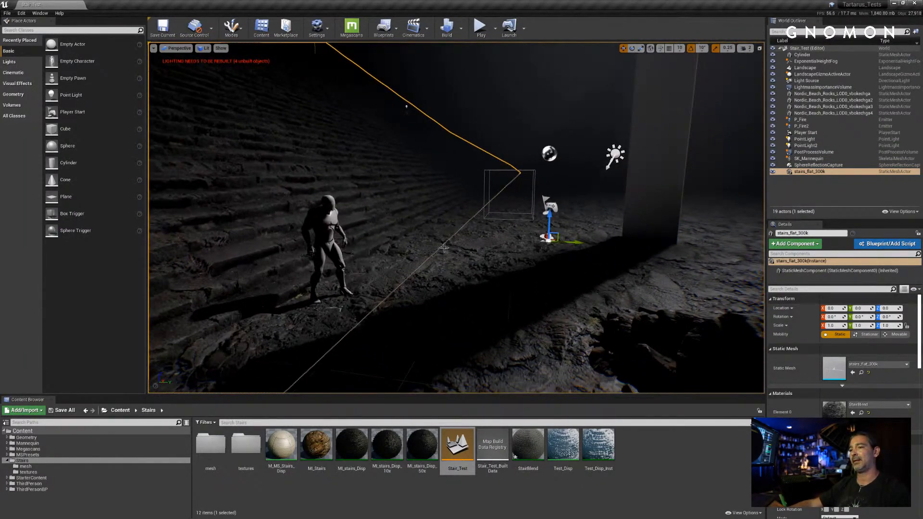
right_click_drag(385, 247, 260, 308)
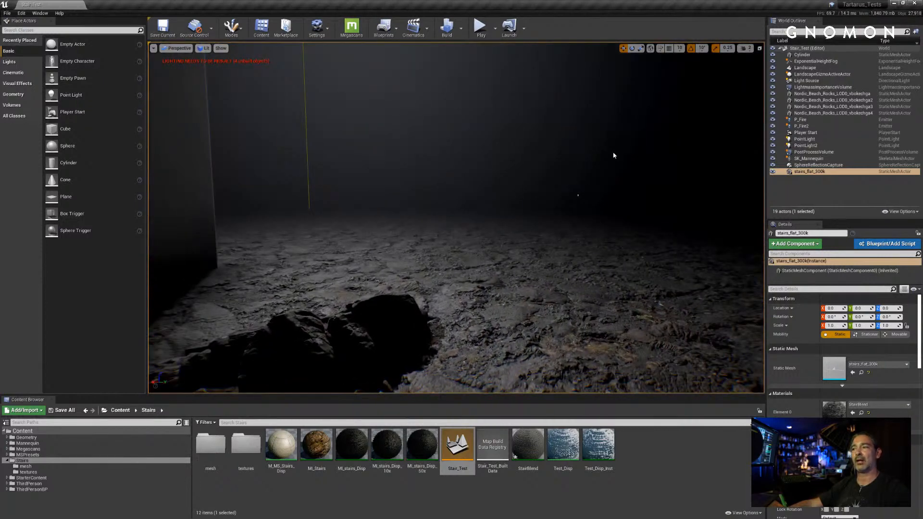
right_click_drag(582, 195, 536, 215)
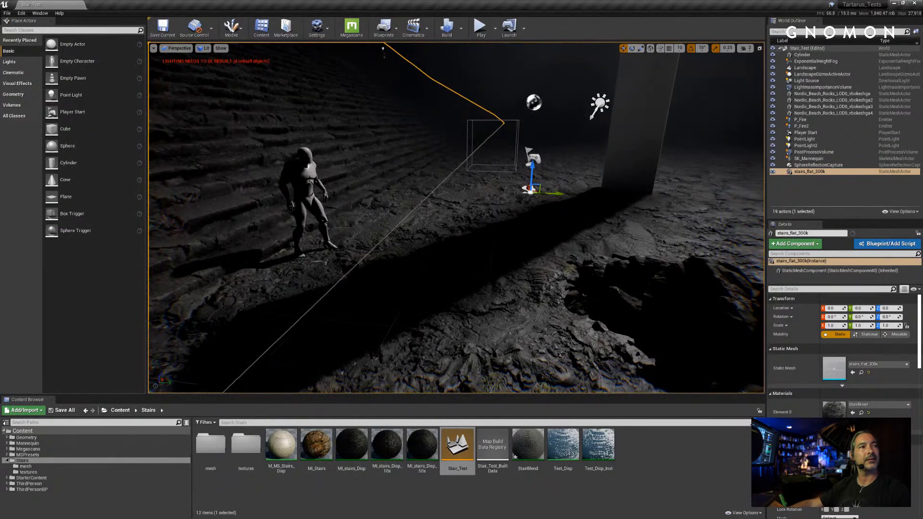
Switch to File Explorer, go up from the MP4 folder to Fellowship_Project, and reposition and widen the window
key("alt+Tab")
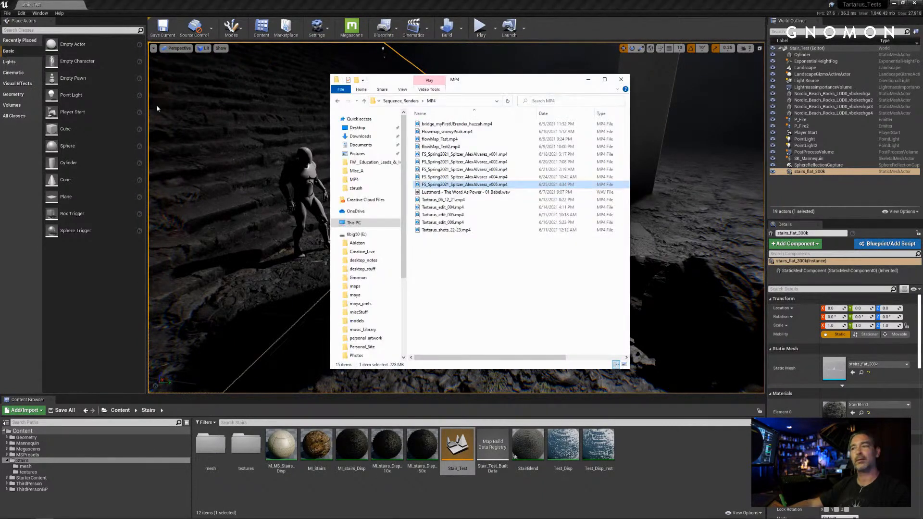
left_click_drag(480, 78, 670, 97)
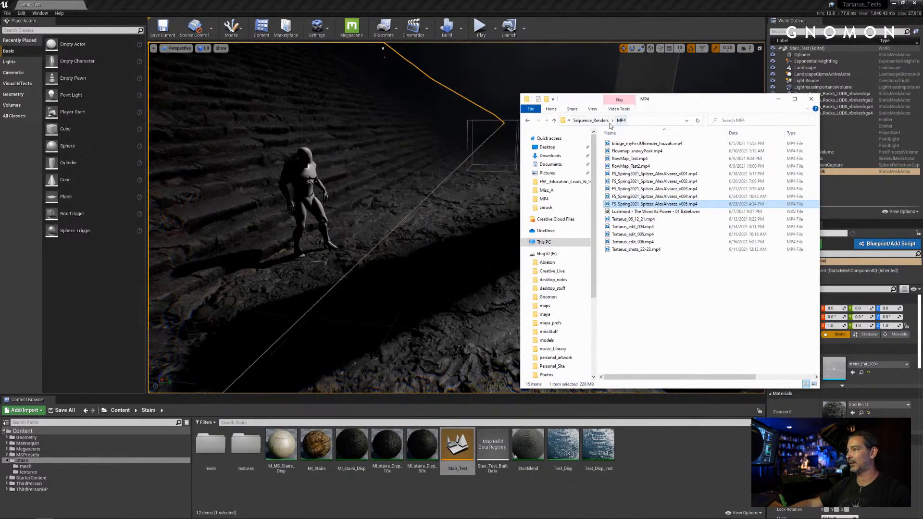
left_click_drag(520, 168, 497, 168)
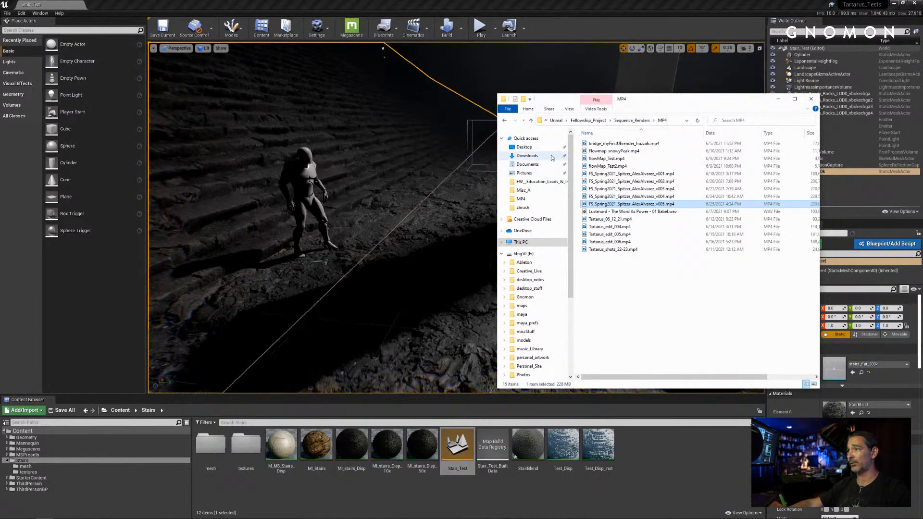
left_click(630, 123)
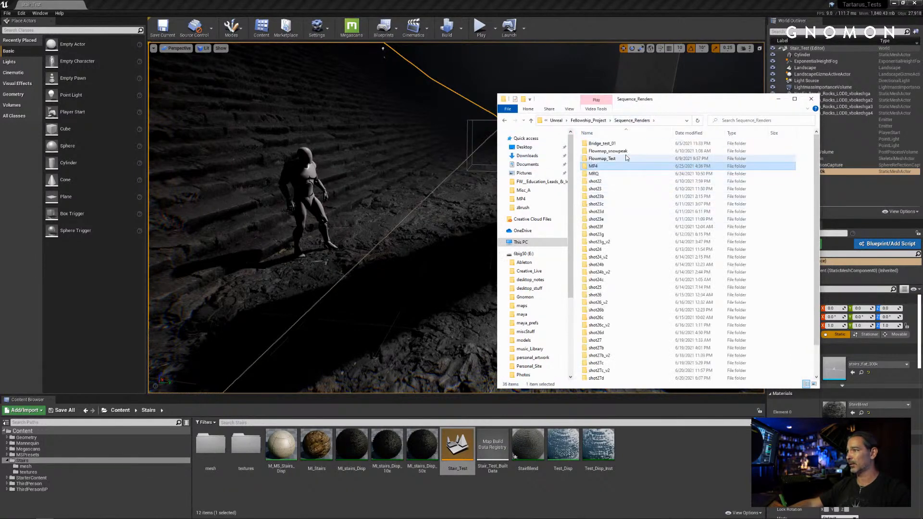
left_click(594, 120)
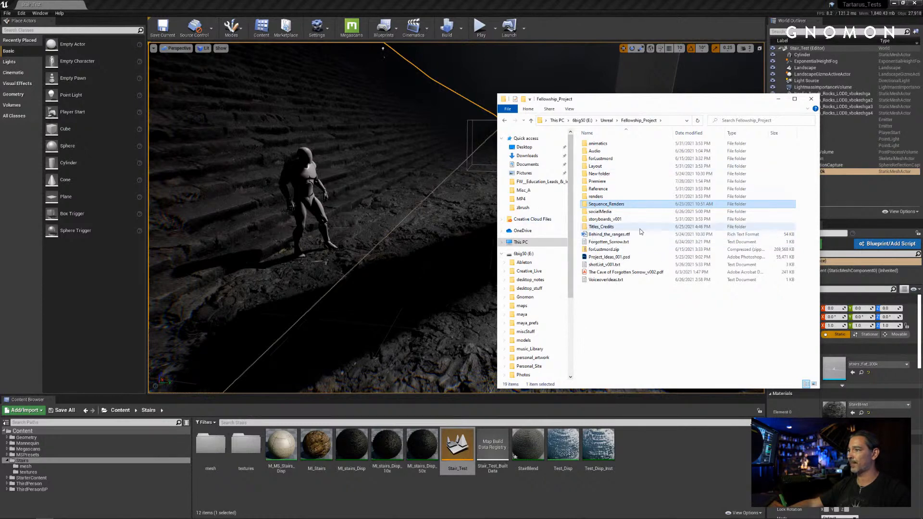
left_click_drag(498, 192, 454, 192)
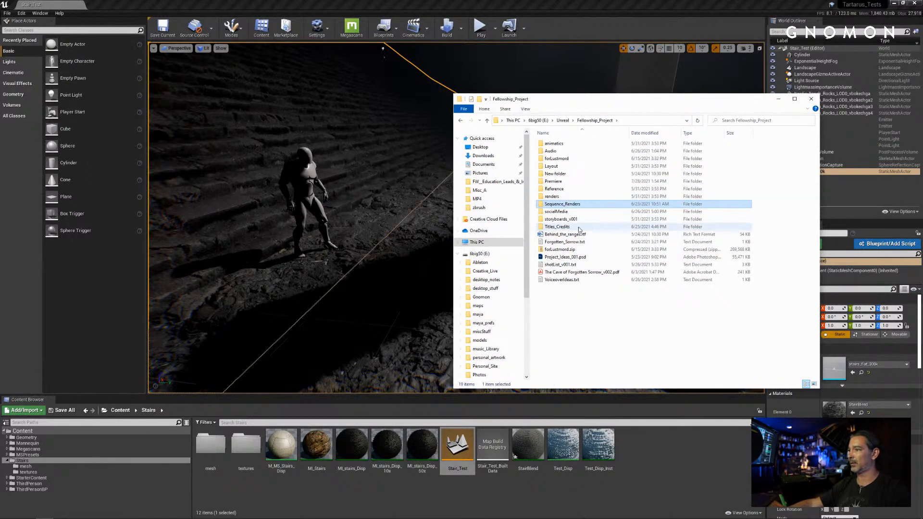
left_click(579, 226)
double_click(579, 225)
left_click(596, 121)
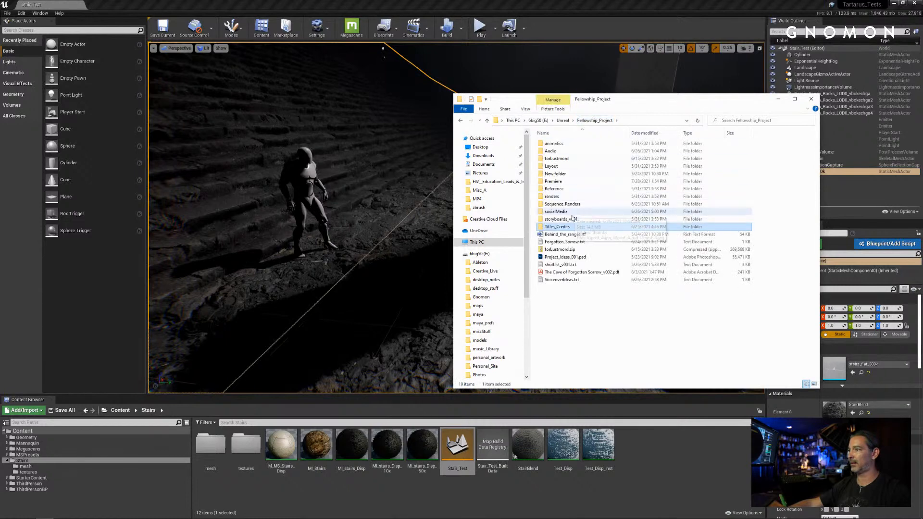
Open the innermost storyboards folder inside storyboards_v001 and widen the window to browse its frames
double_click(572, 219)
double_click(576, 181)
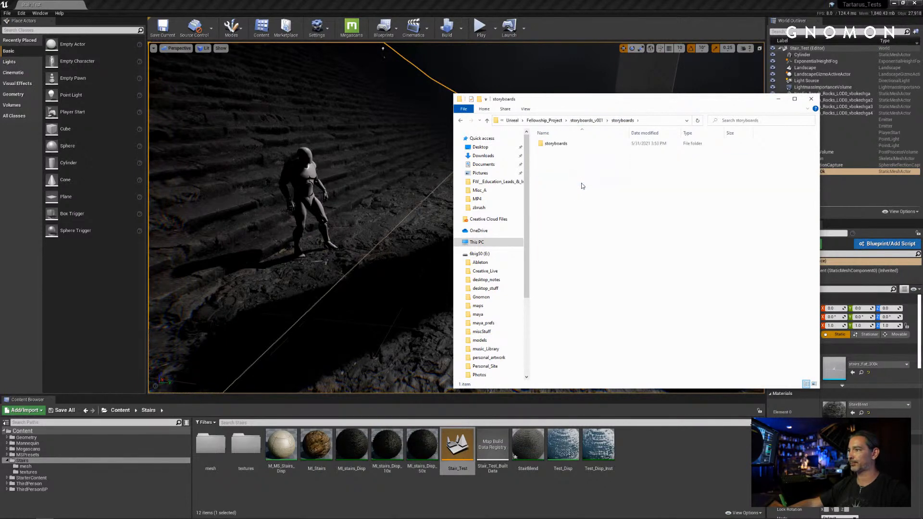
double_click(580, 144)
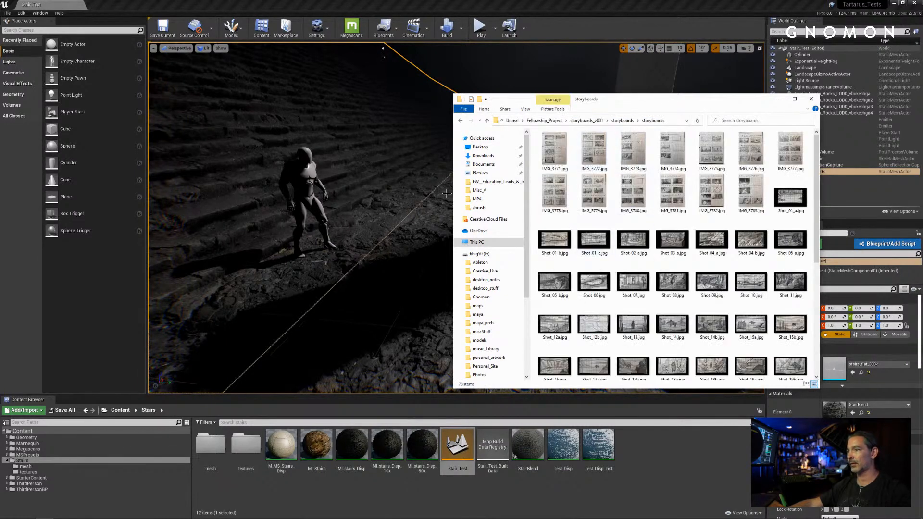
left_click_drag(451, 192, 342, 192)
scroll(600, 227, "down", 3)
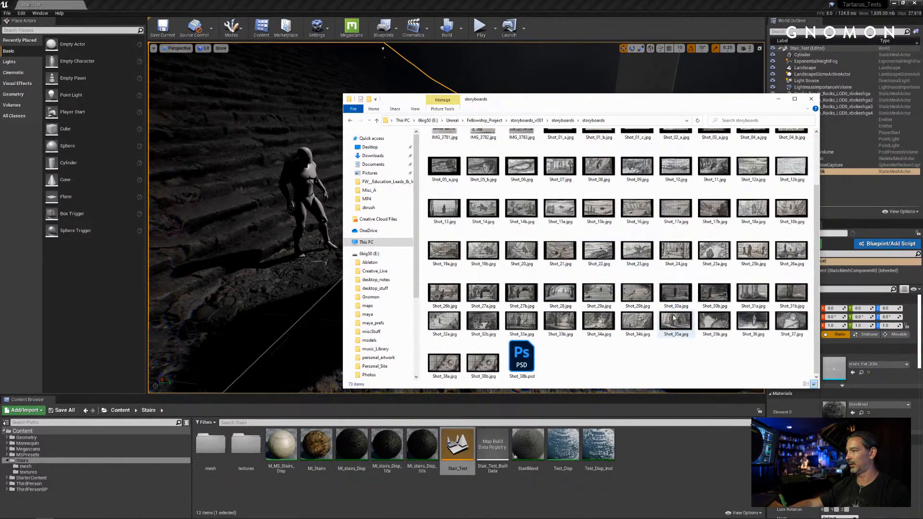
Select Shot_22.jpg and enlarge the File Explorer window until all storyboard thumbnails fit
left_click(598, 217)
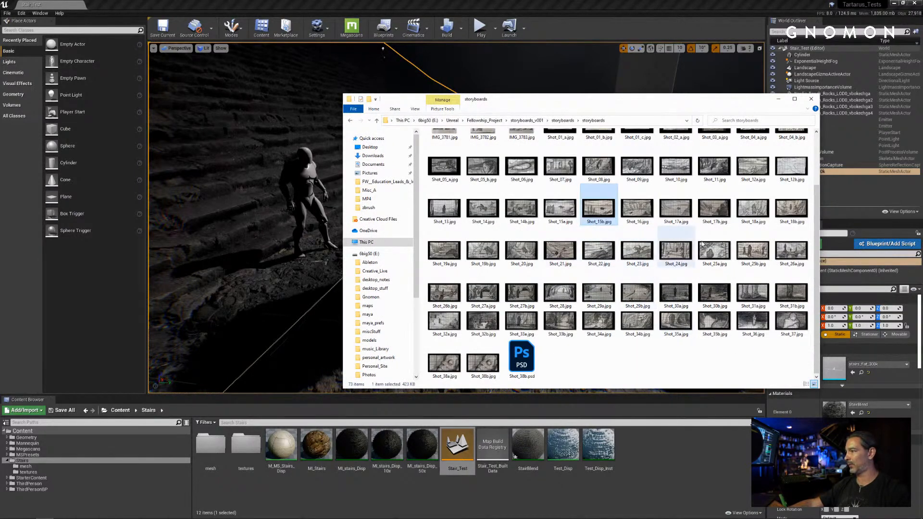
left_click(600, 255)
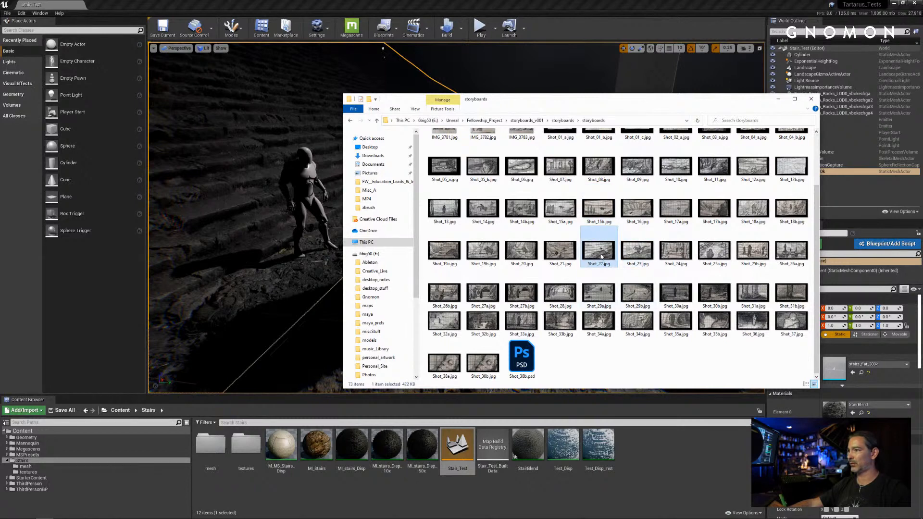
scroll(654, 309, "up", 2)
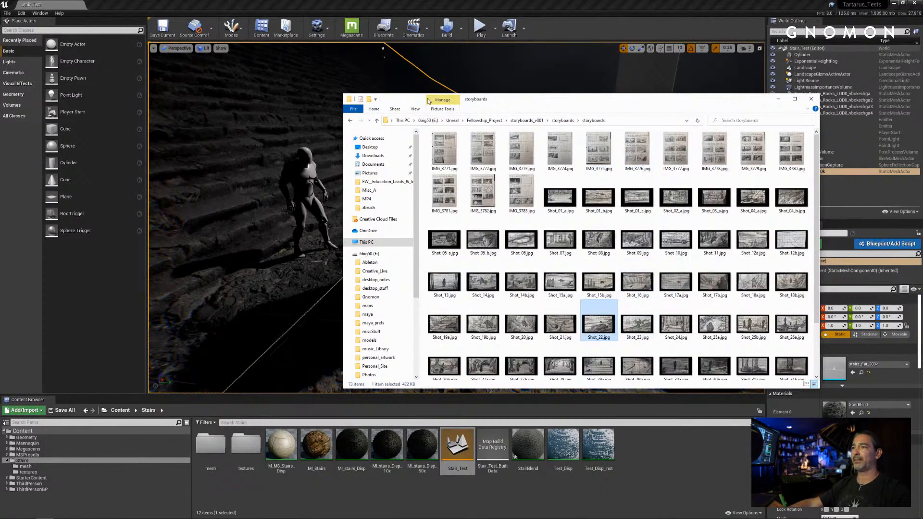
left_click_drag(512, 96, 504, 158)
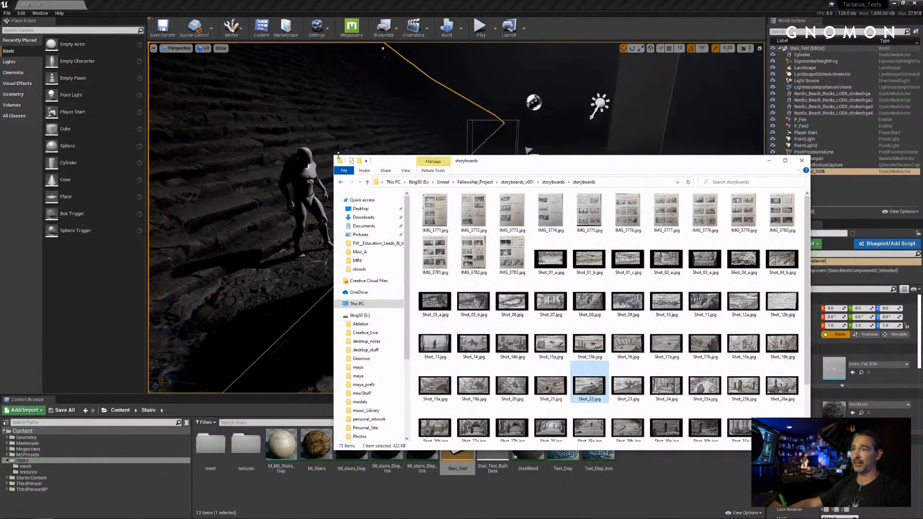
left_click_drag(321, 152, 123, 56)
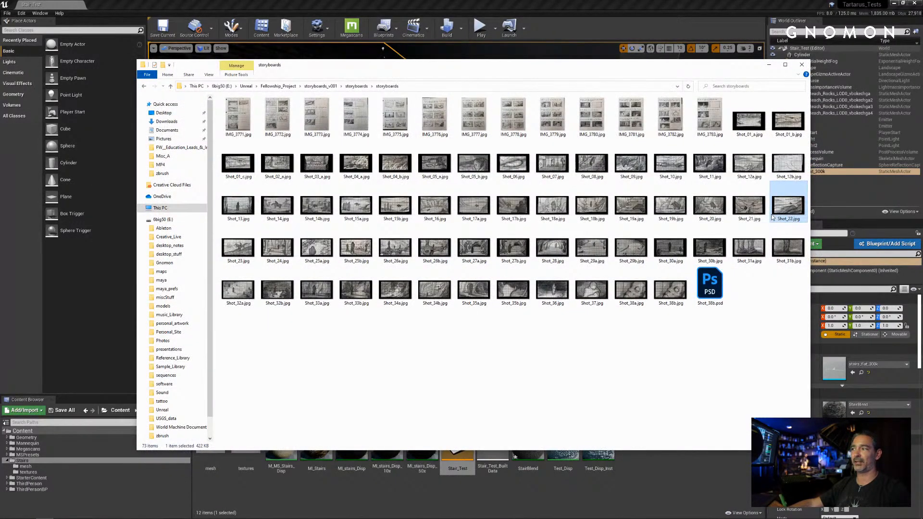
Mark the storyboard frames Shot_01_a through Shot_21, adjust the window slightly, and clear the selection
left_click(757, 142)
left_click(757, 210, "shift")
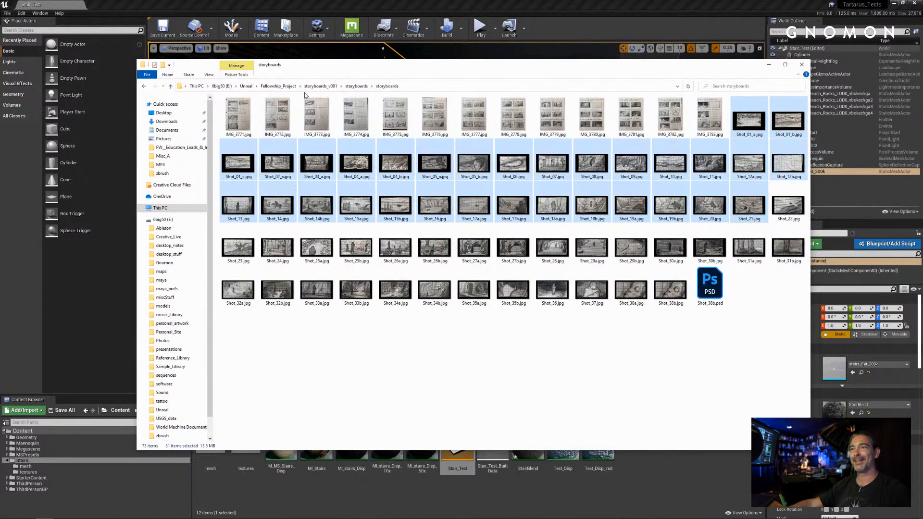
left_click_drag(305, 69, 325, 70)
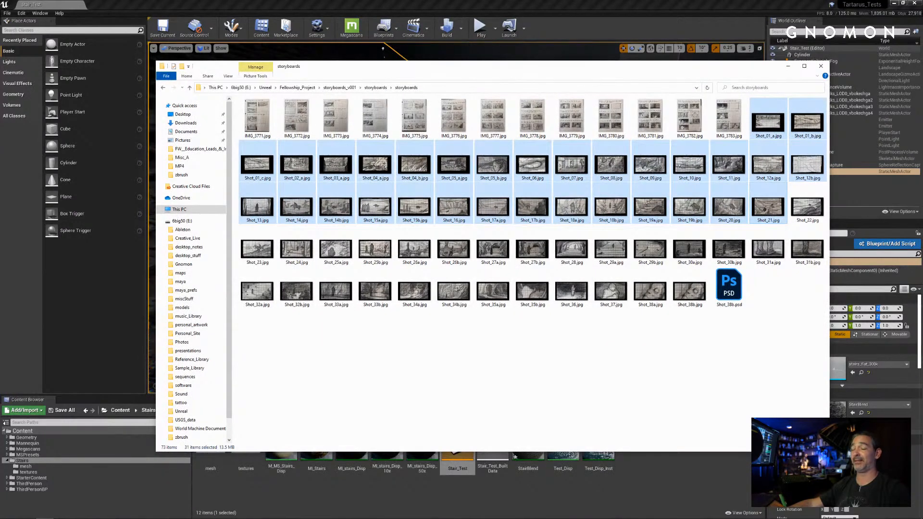
left_click_drag(829, 452, 834, 456)
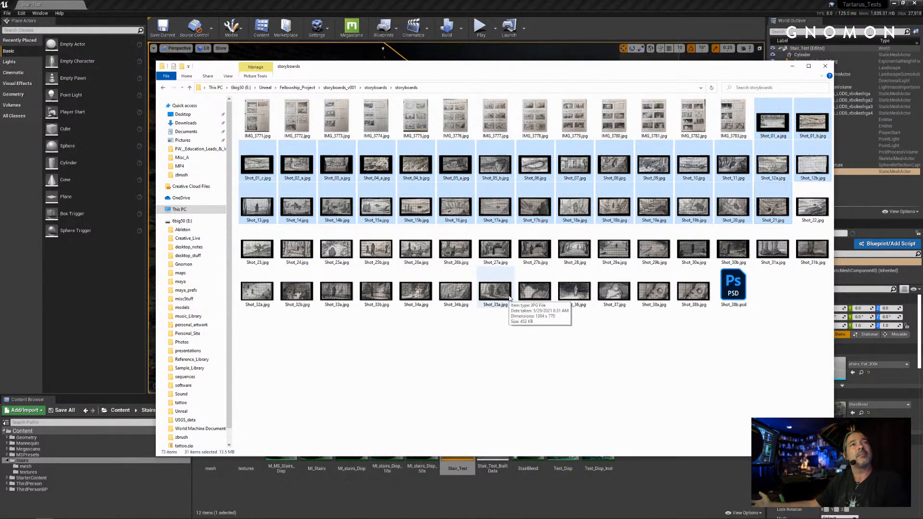
left_click(595, 346)
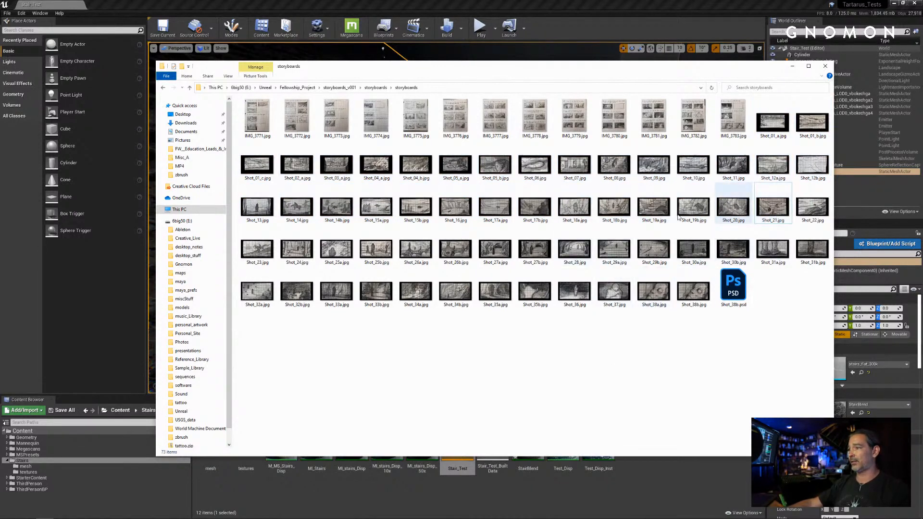
Mark the storyboard frames Shot_22 through Shot_27b, then clear the selection
left_click(808, 211)
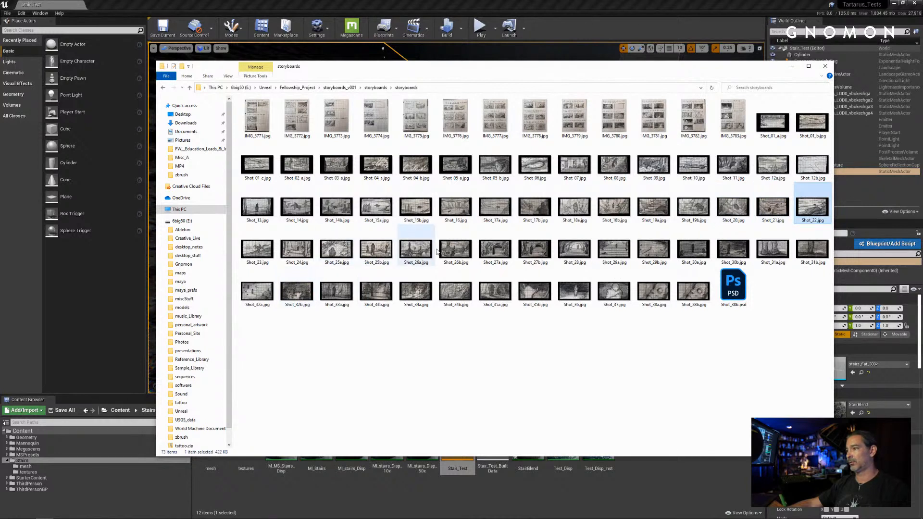
left_click(537, 255, "shift")
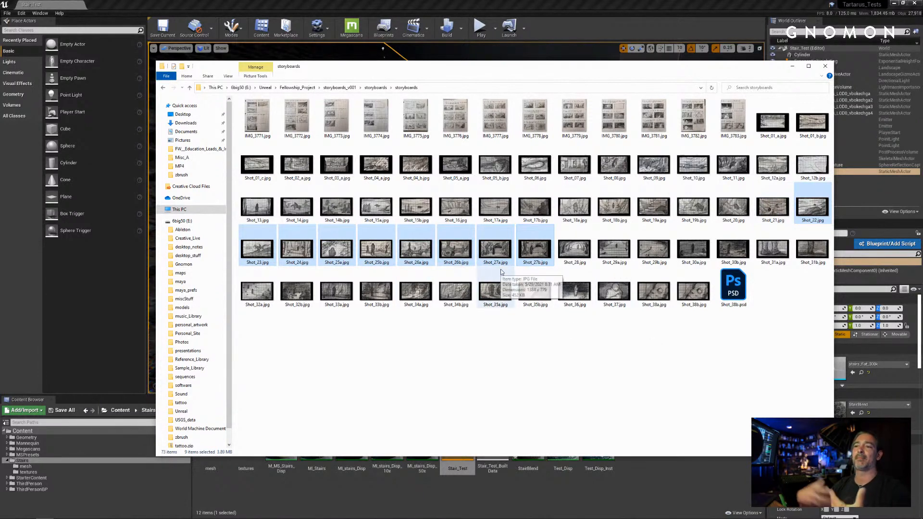
left_click(728, 323)
Open Shot_22.jpg in the image viewer and review the storyboard frames back and forth up to Shot_25b.jpg
double_click(812, 207)
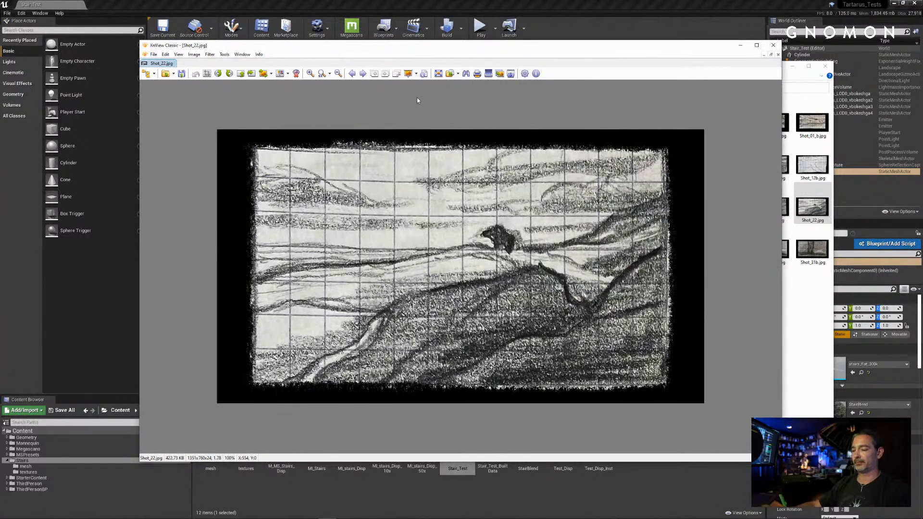
left_click(363, 74)
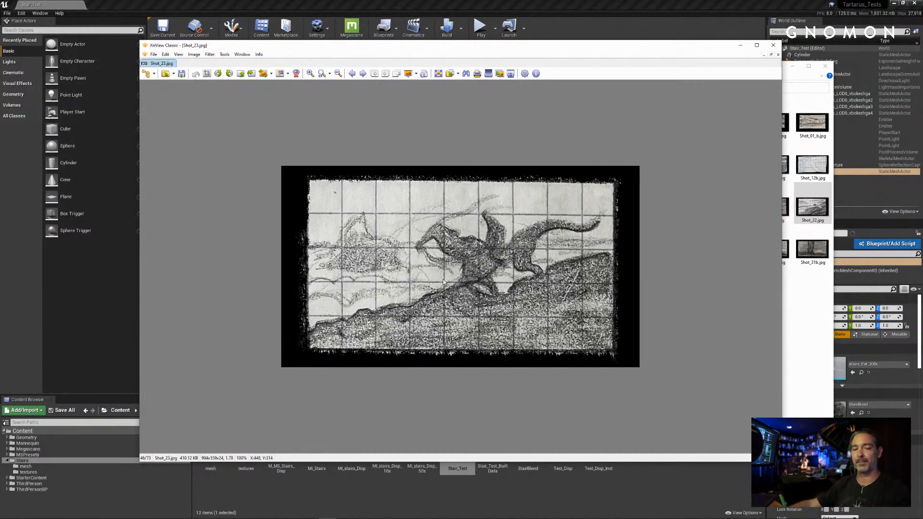
left_click(363, 75)
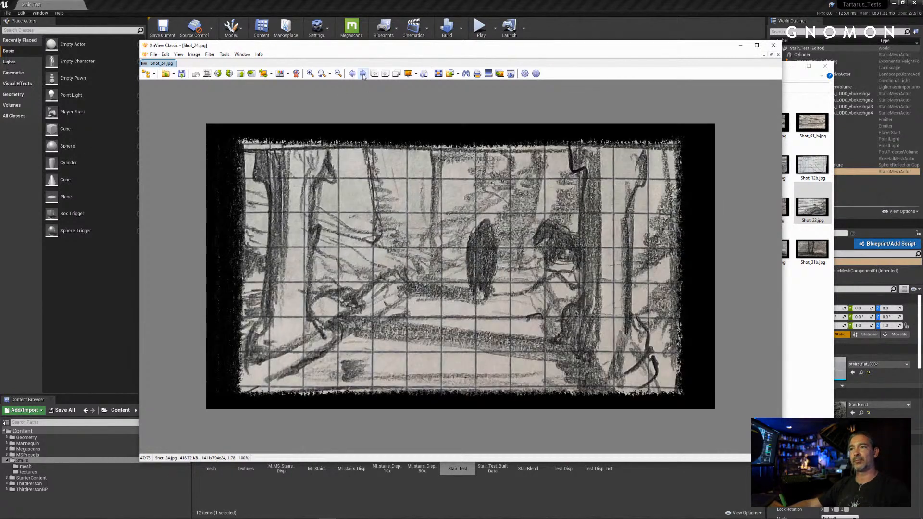
left_click(363, 75)
left_click(352, 73)
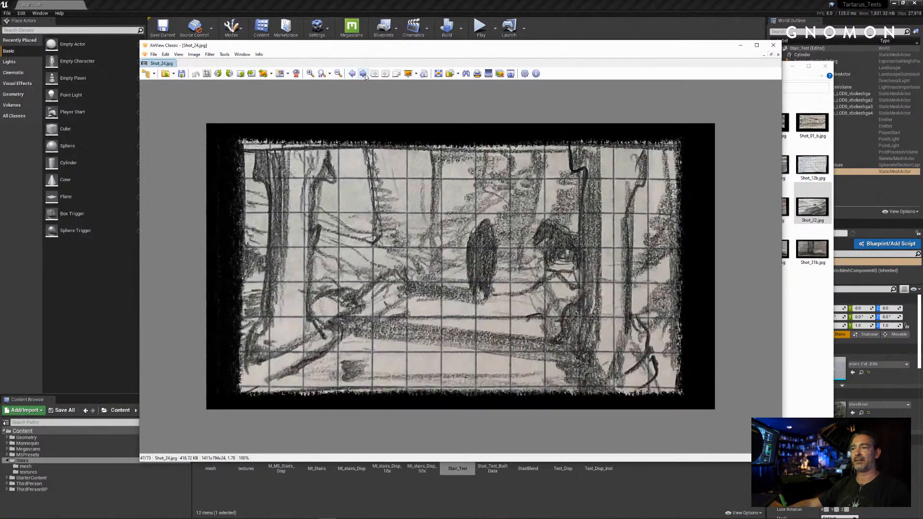
left_click(364, 75)
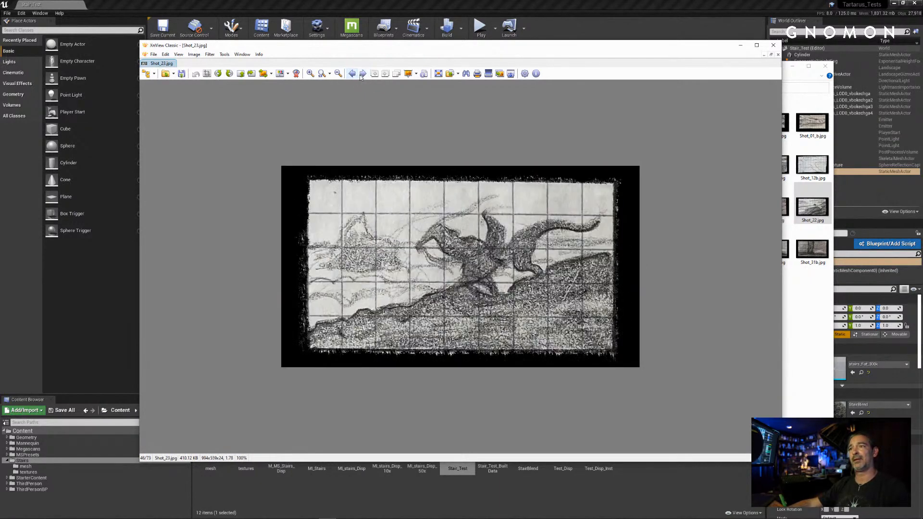
left_click(352, 74)
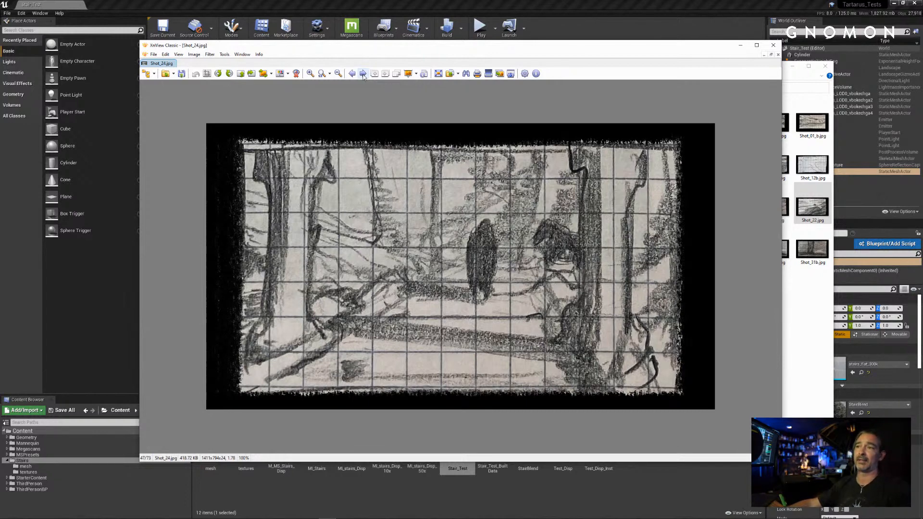
left_click(362, 73)
left_click(363, 74)
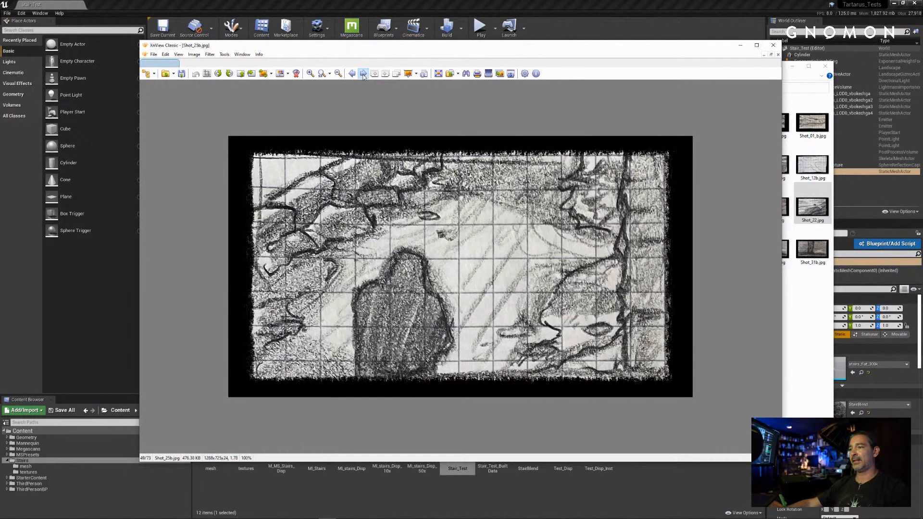
Review the storyboard frames from Shot_26a.jpg to Shot_29b.jpg, going back once to compare Shot_27a.jpg with Shot_27b.jpg
left_click(363, 74)
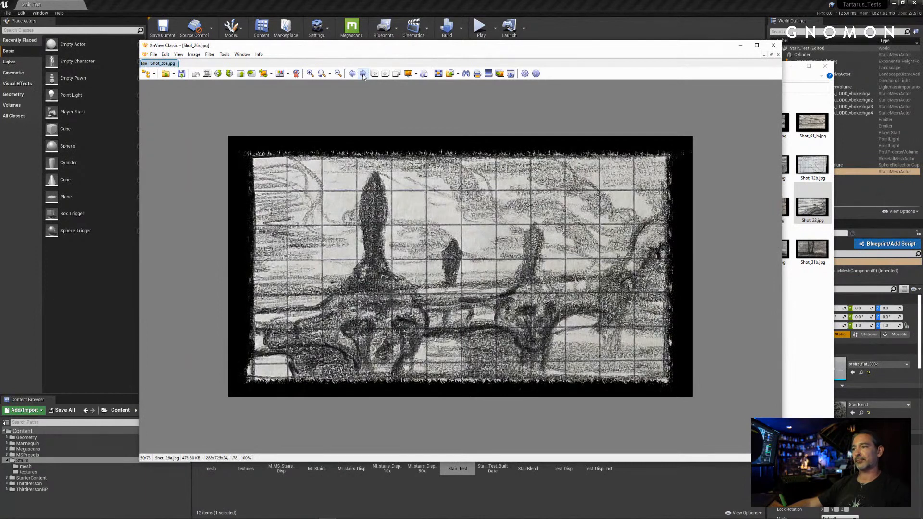
left_click(363, 74)
left_click(363, 74)
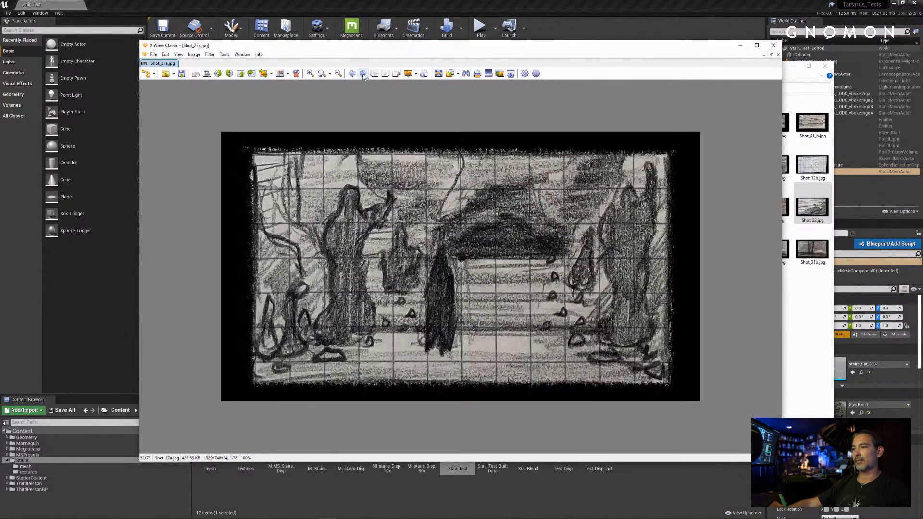
left_click(363, 73)
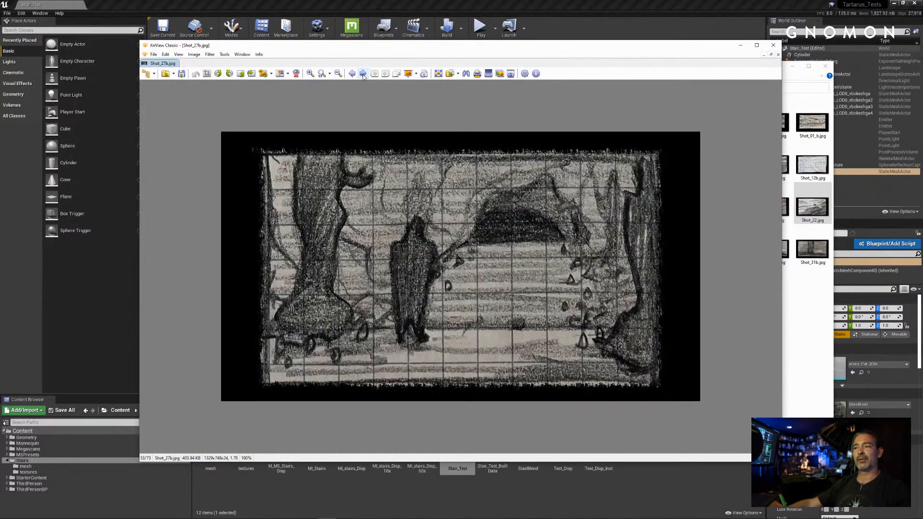
left_click(352, 74)
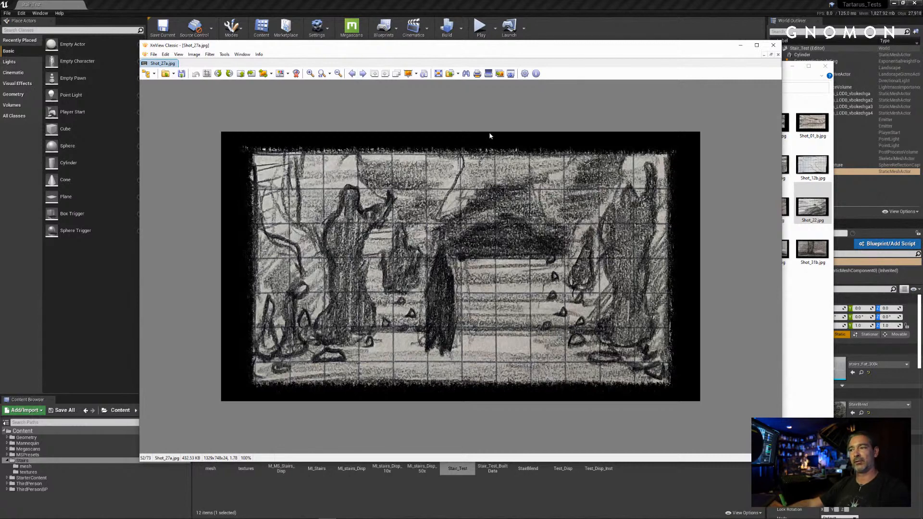
left_click(363, 74)
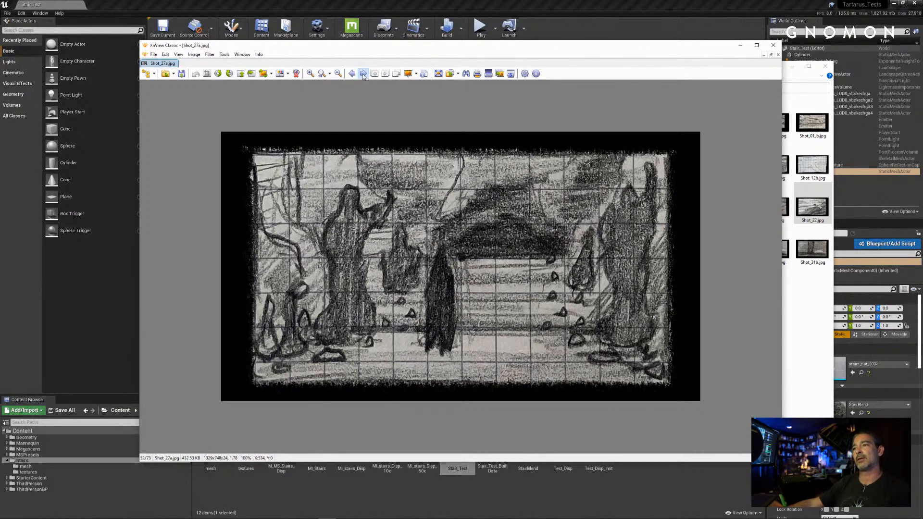
left_click(363, 73)
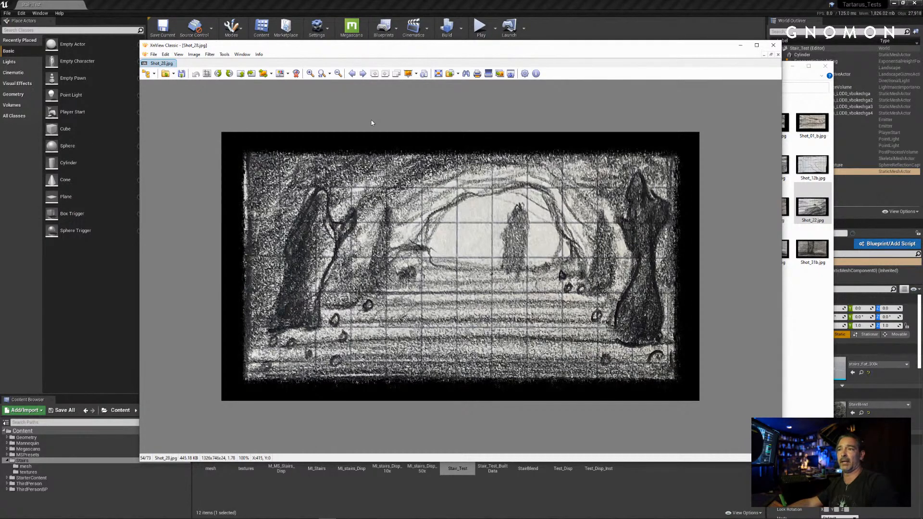
left_click(363, 74)
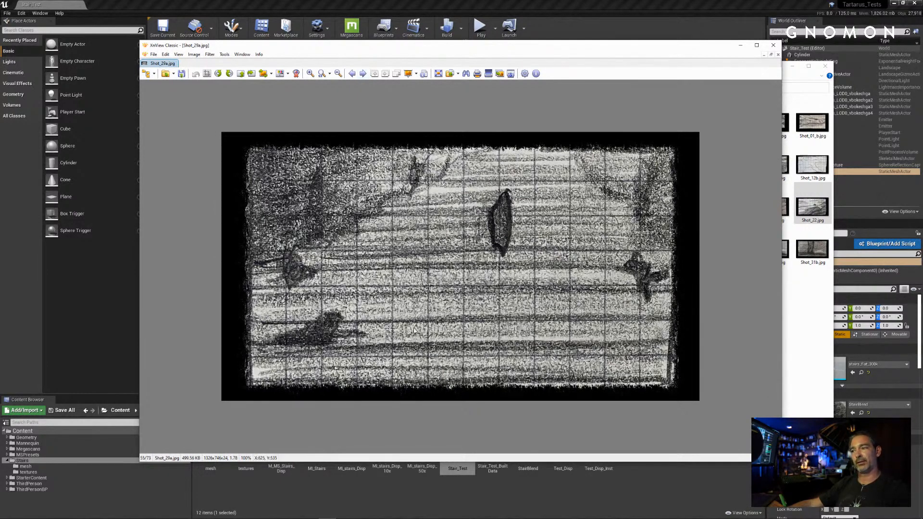
left_click(363, 73)
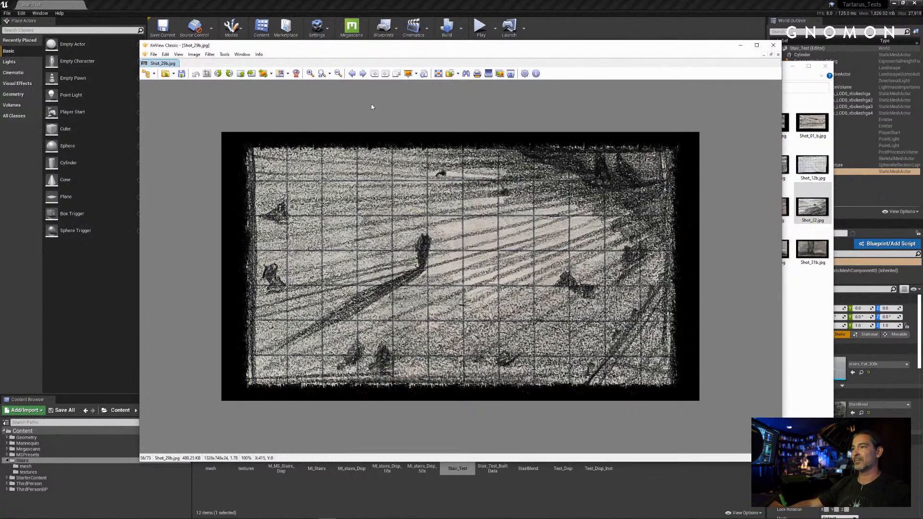
Enlarge the image viewer window slightly and reposition it around Shot_29b.jpg
left_click_drag(413, 51, 415, 69)
left_click_drag(144, 56, 134, 37)
left_click_drag(466, 49, 478, 50)
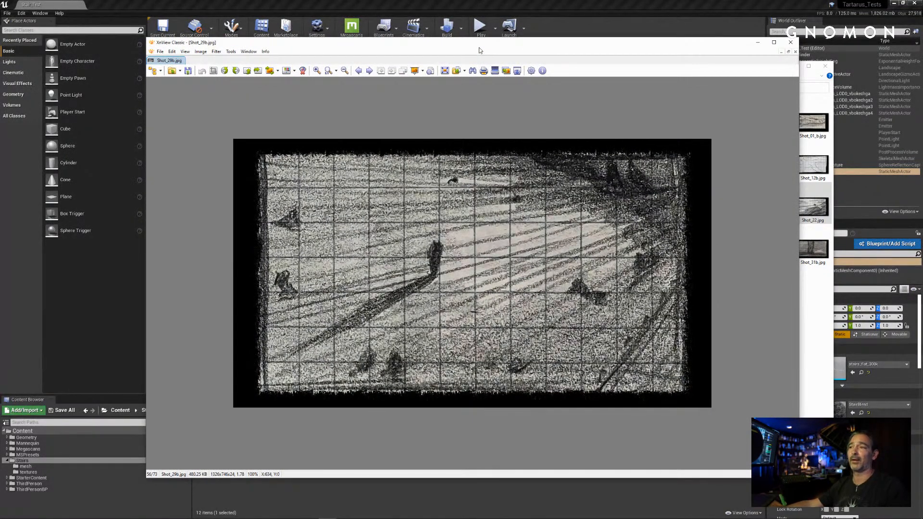
left_click_drag(478, 50, 475, 47)
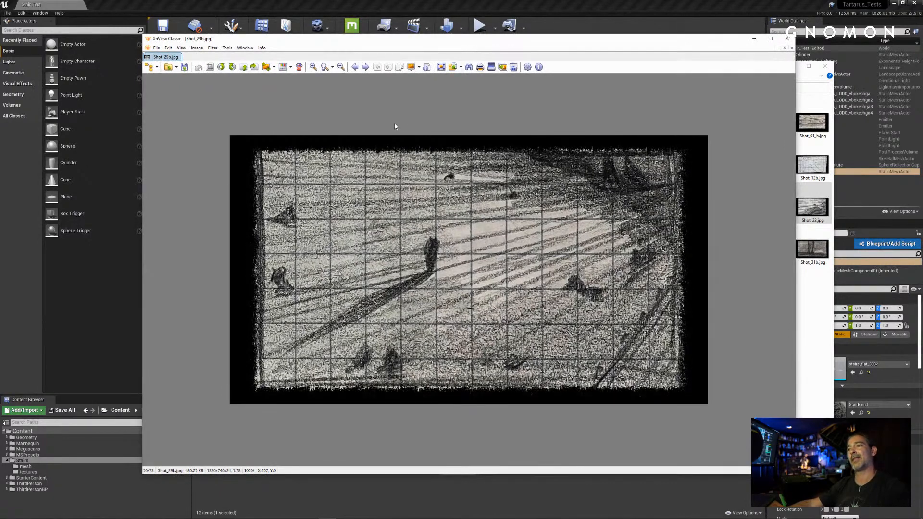
Review the storyboard frames from Shot_30a.jpg through Shot_32b.jpg in sequence
left_click(364, 69)
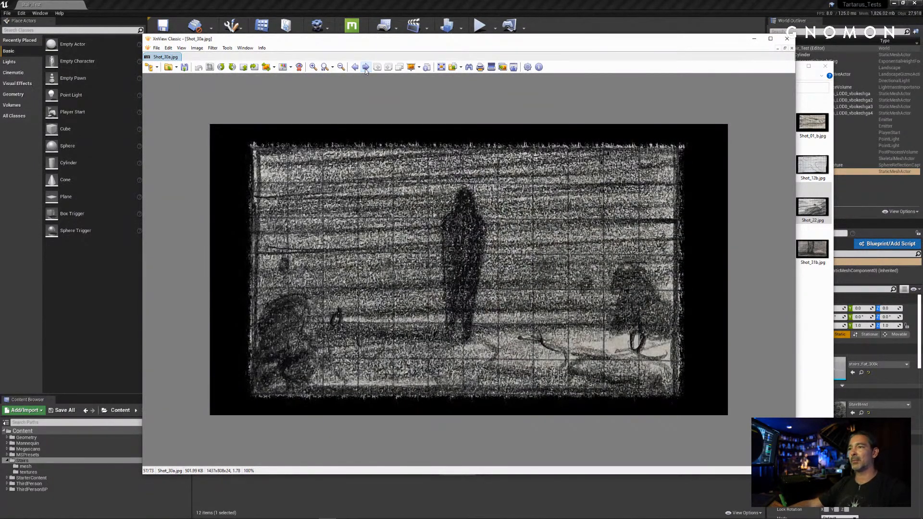
left_click(365, 68)
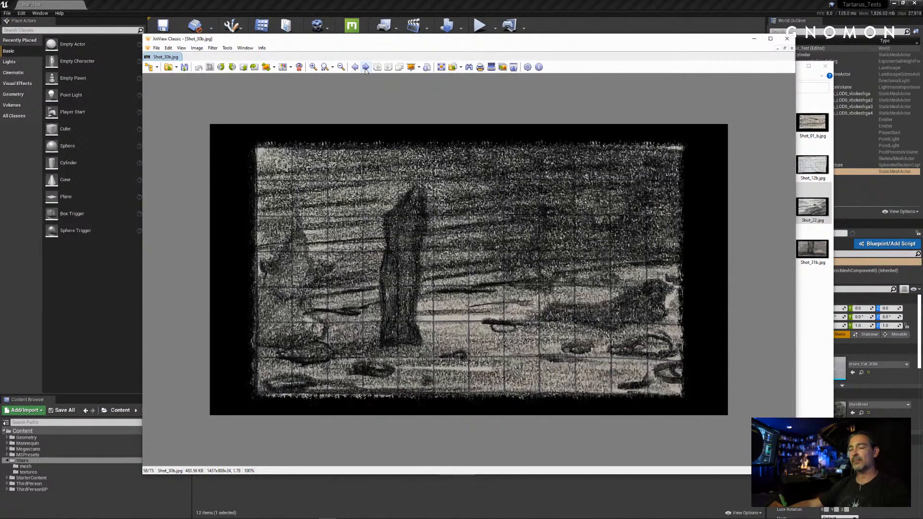
left_click(365, 68)
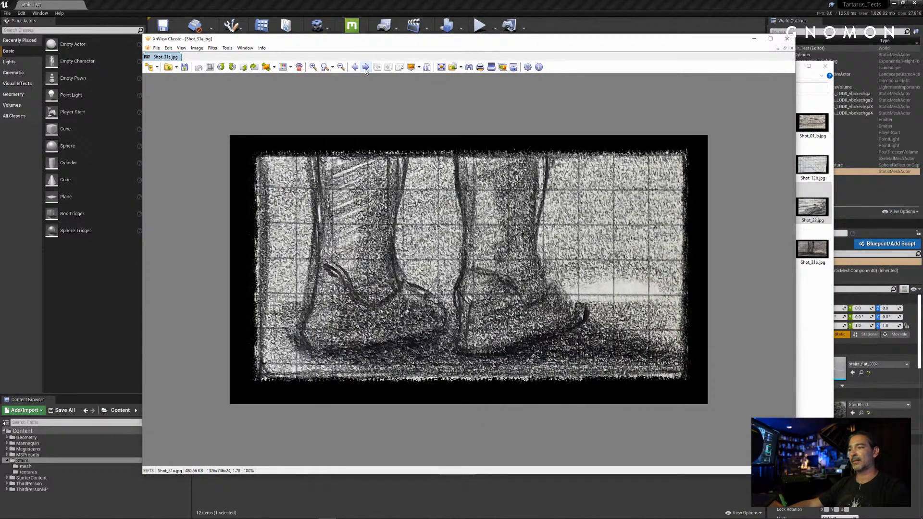
left_click(365, 68)
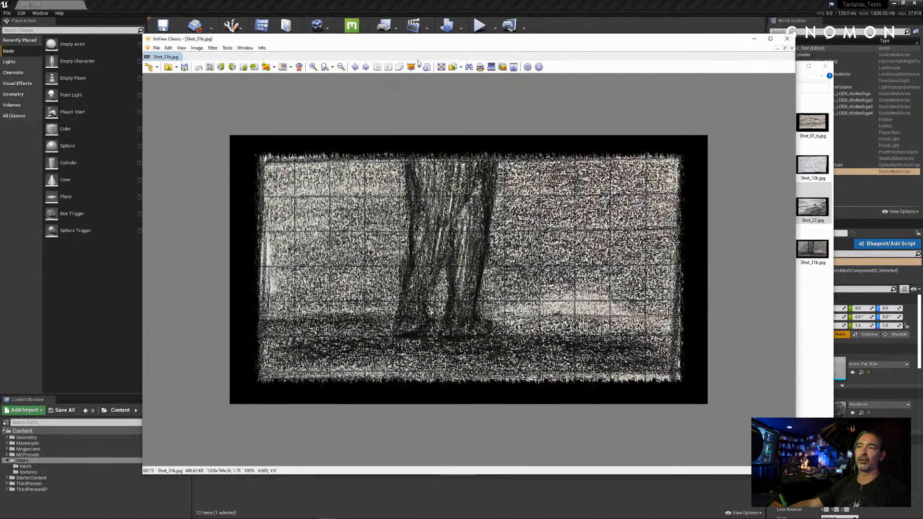
left_click(366, 67)
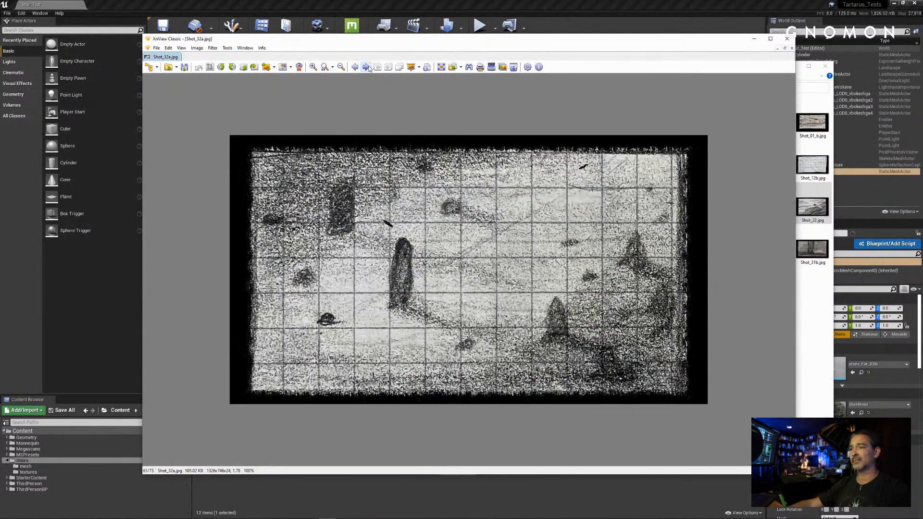
left_click(366, 68)
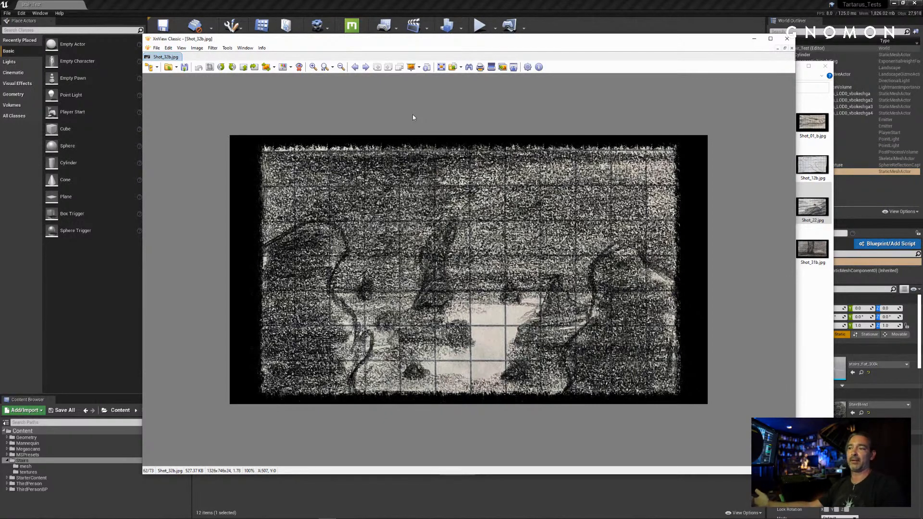
Reposition the image viewer window and widen it slightly while Shot_32b.jpg is displayed
left_click_drag(439, 46, 441, 49)
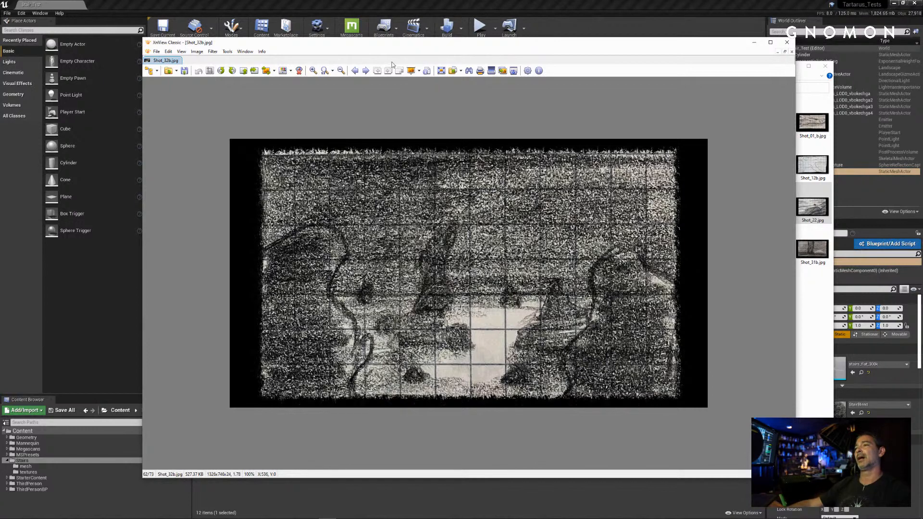
left_click_drag(421, 45, 424, 42)
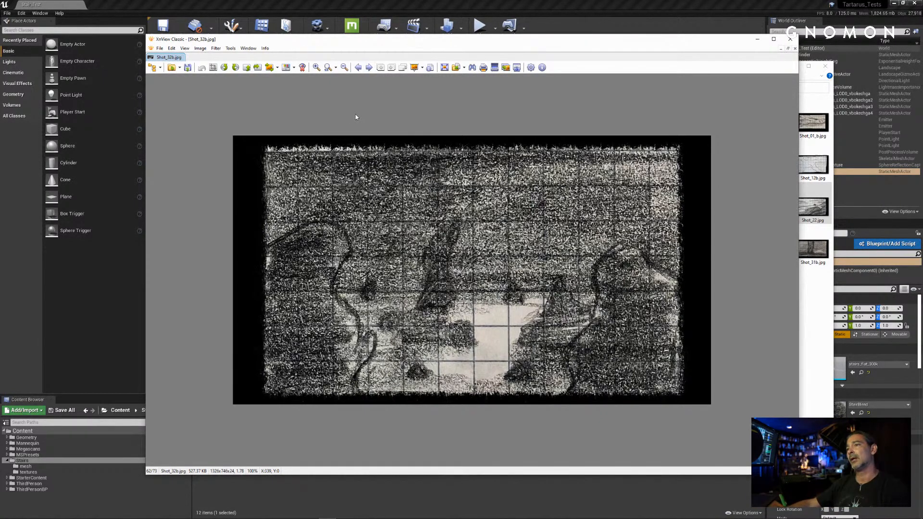
left_click_drag(397, 47, 396, 53)
left_click_drag(161, 46, 131, 42)
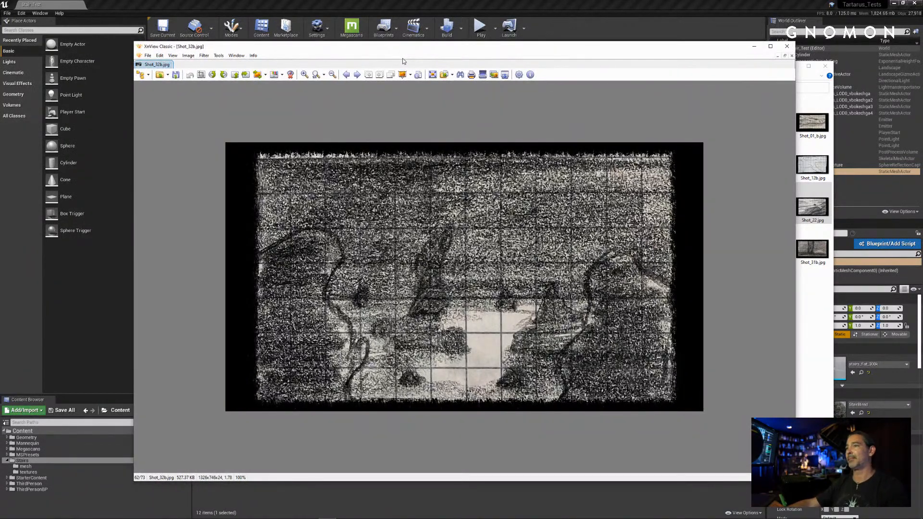
left_click_drag(420, 50, 424, 55)
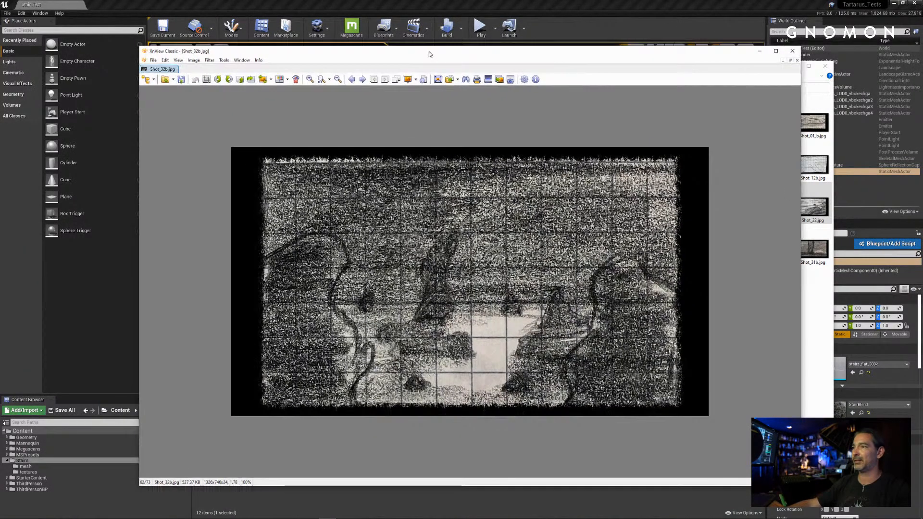
left_click_drag(135, 51, 126, 52)
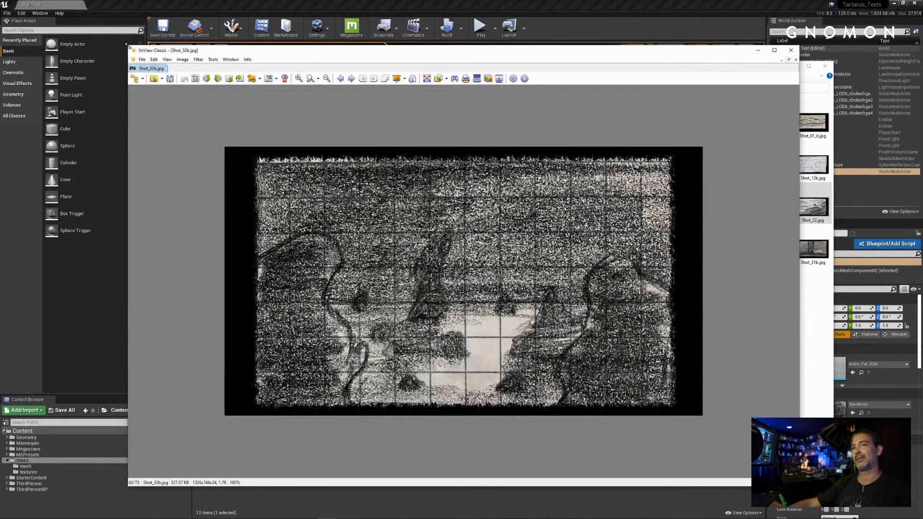
left_click_drag(272, 54, 272, 49)
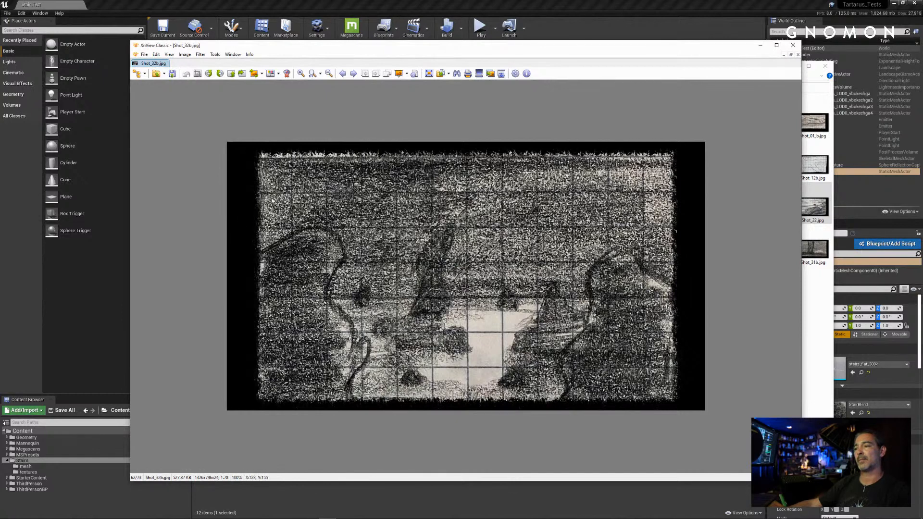
Advance through the storyboard frames Shot_33a.jpg, Shot_33b.jpg and Shot_34a.jpg to Shot_34b.jpg
left_click(354, 74)
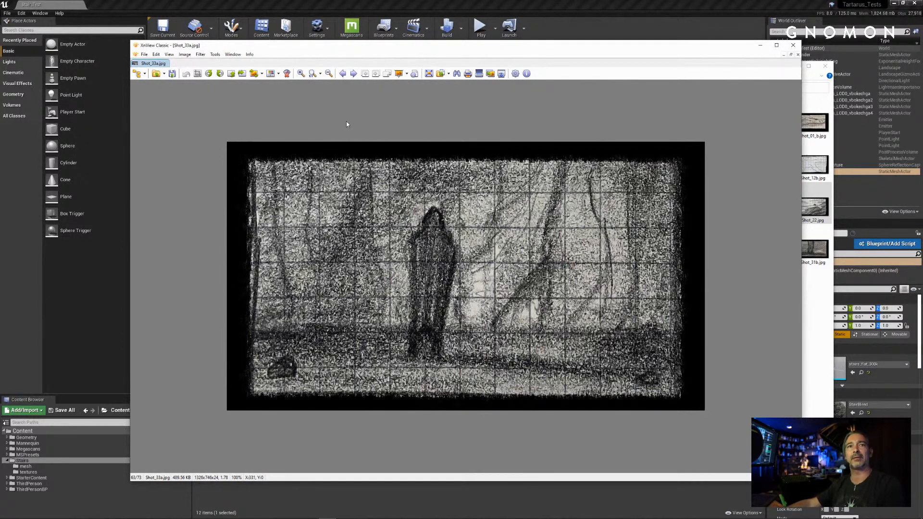
left_click(355, 74)
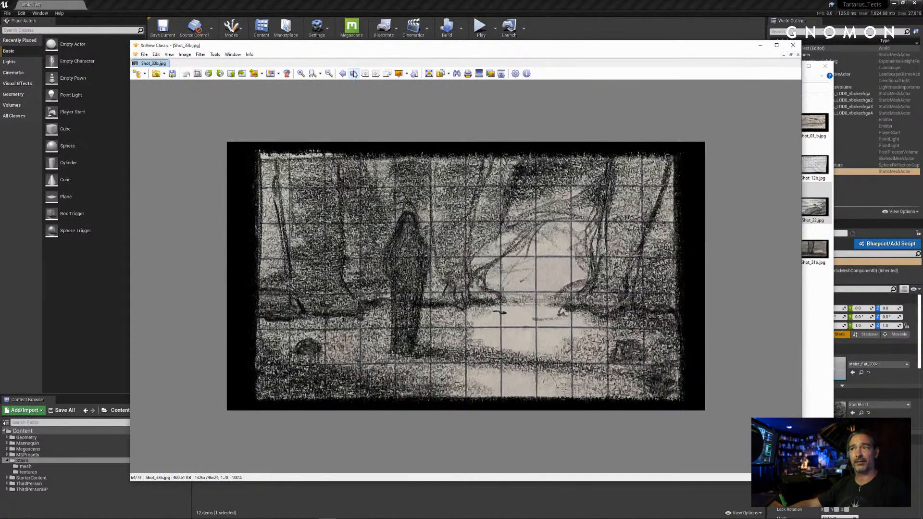
left_click(354, 74)
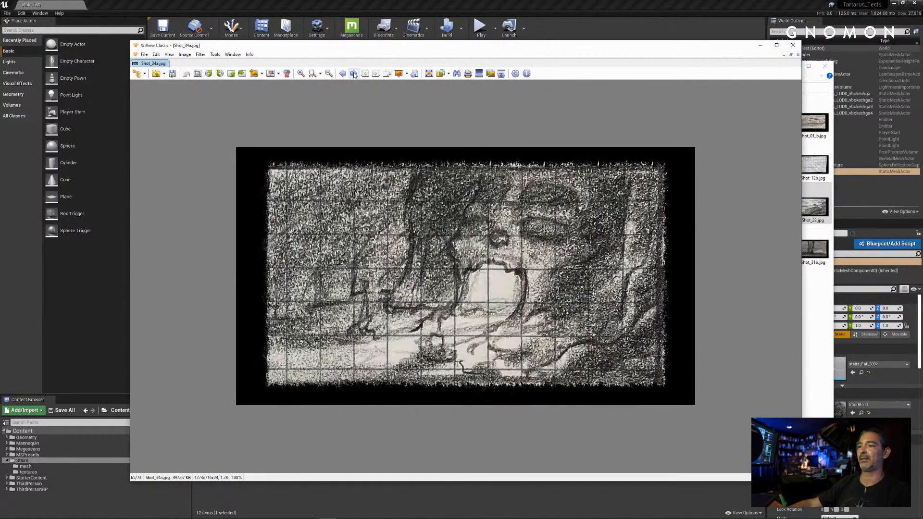
left_click(354, 74)
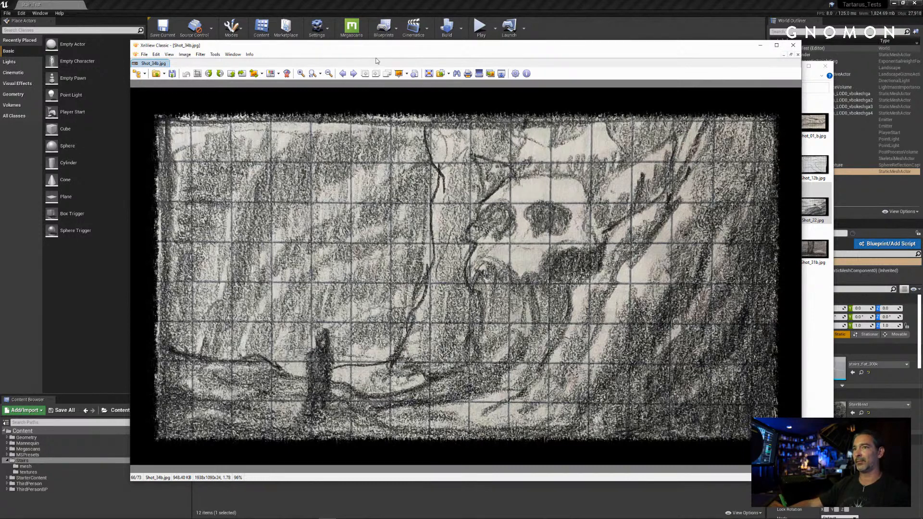
Enlarge the viewer window a little around Shot_34b.jpg and shift it into place
left_click_drag(383, 42, 384, 47)
left_click_drag(383, 50, 384, 53)
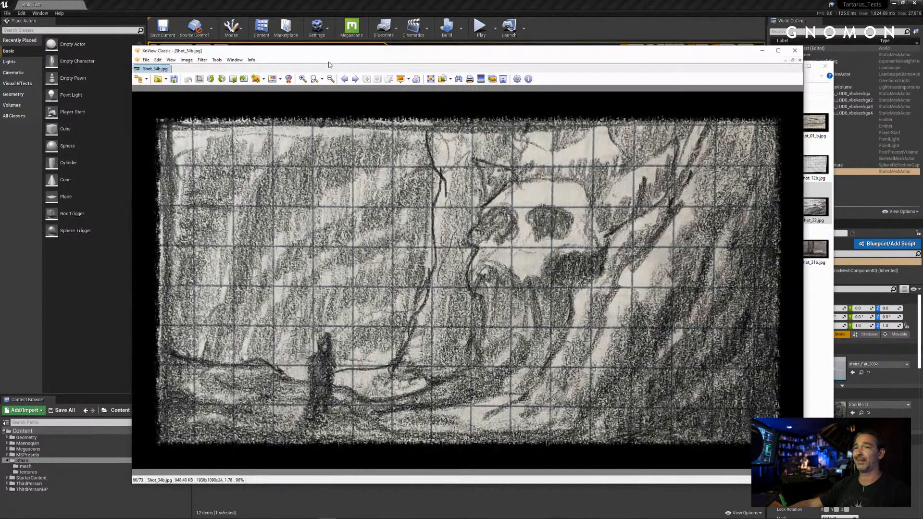
left_click_drag(132, 43, 124, 37)
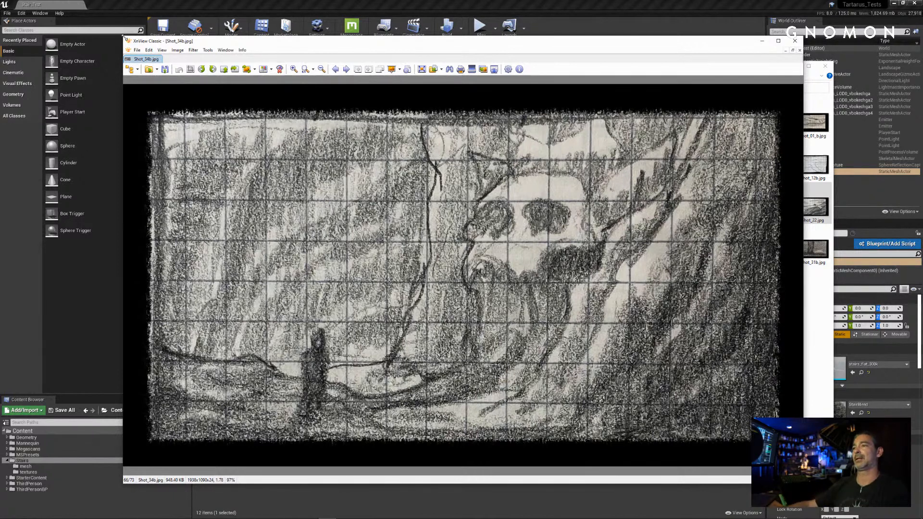
mouse_move(267, 42)
left_mouse_down()
mouse_move(282, 47)
mouse_move(274, 46)
left_mouse_up()
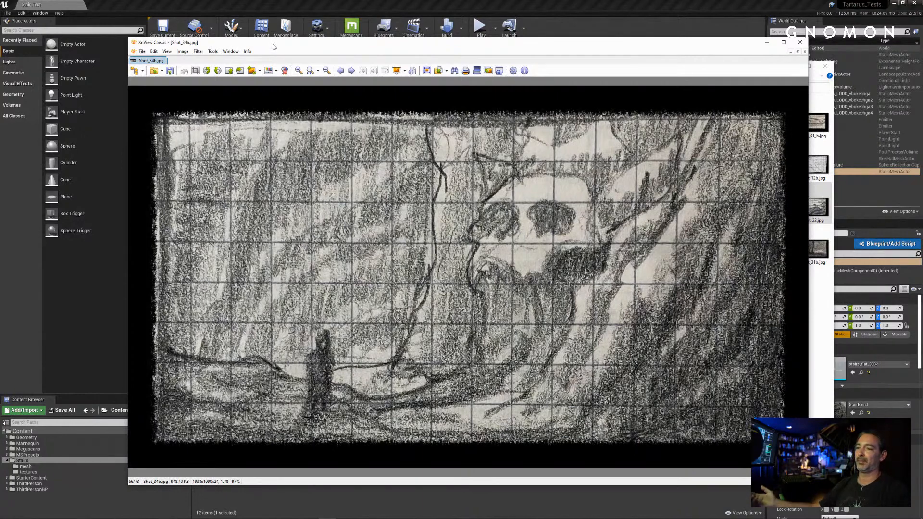
mouse_move(273, 45)
left_mouse_down()
mouse_move(283, 54)
mouse_move(277, 49)
left_mouse_up()
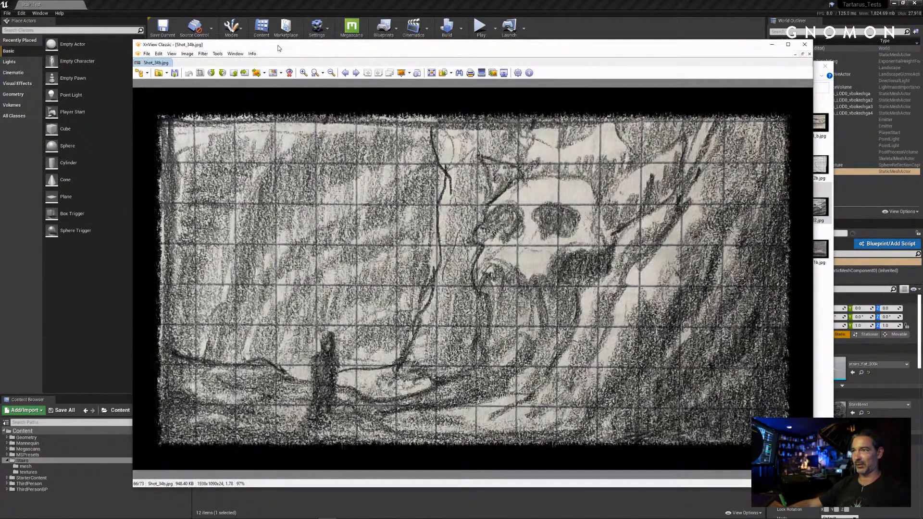